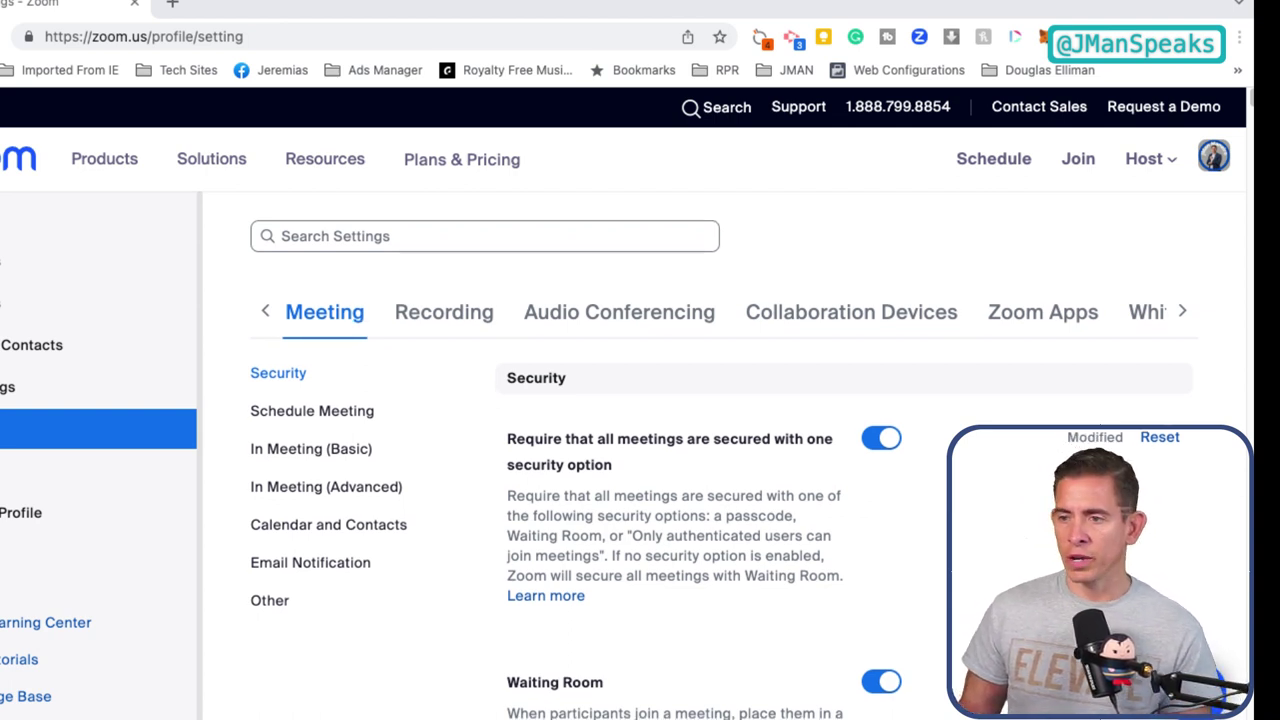
Review the security settings and the Waiting Room Options for admission, sort order and host disconnection, leaving them unchanged
scroll(724, 470, down, 1)
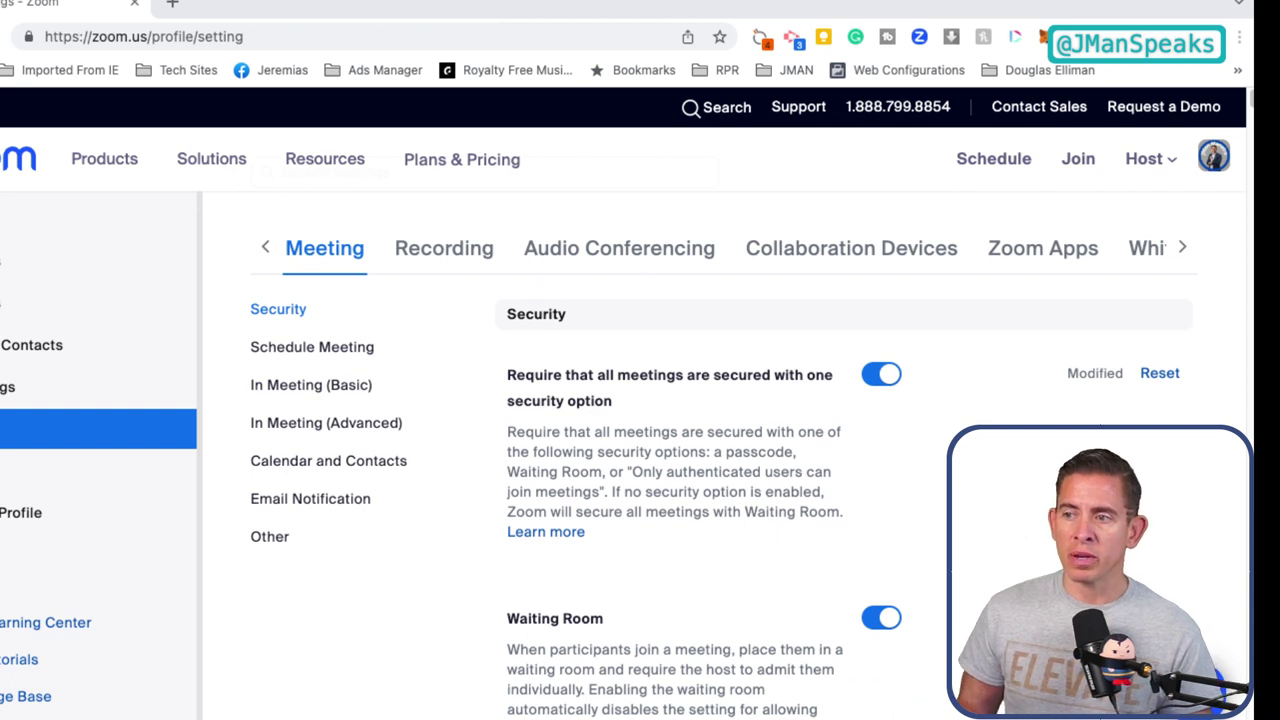
scroll(724, 470, down, 1)
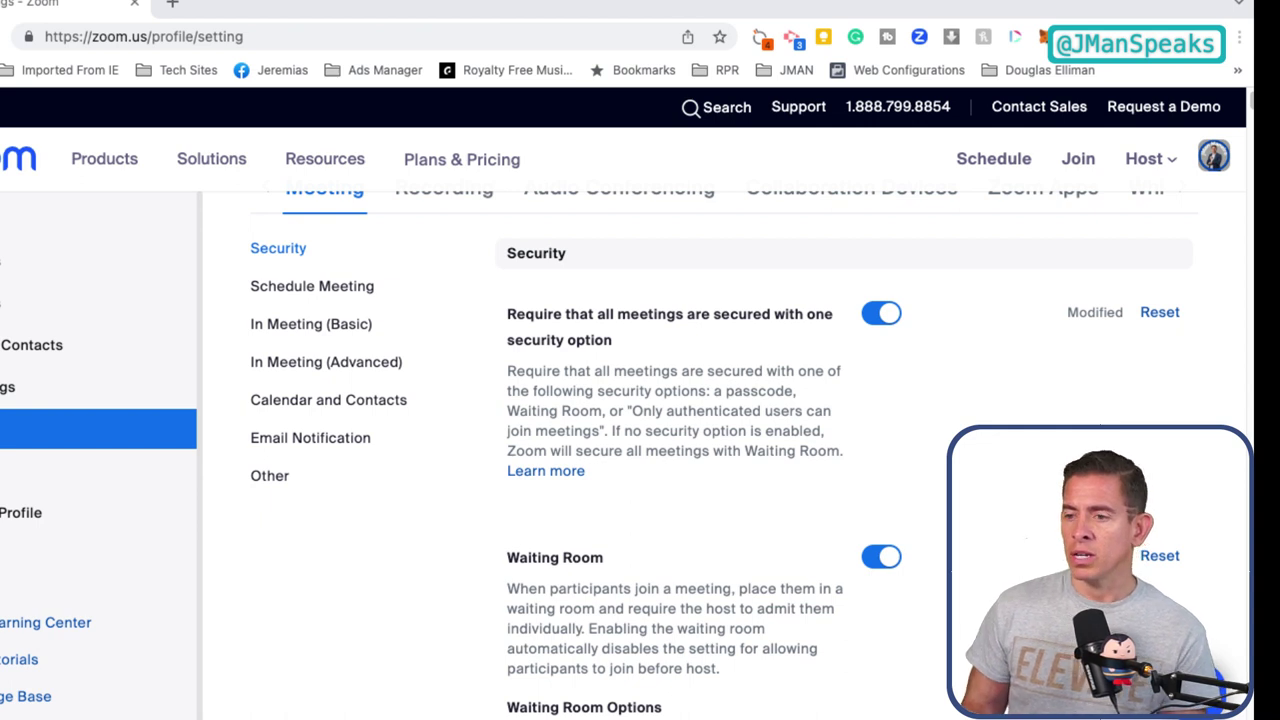
scroll(720, 450, down, 3)
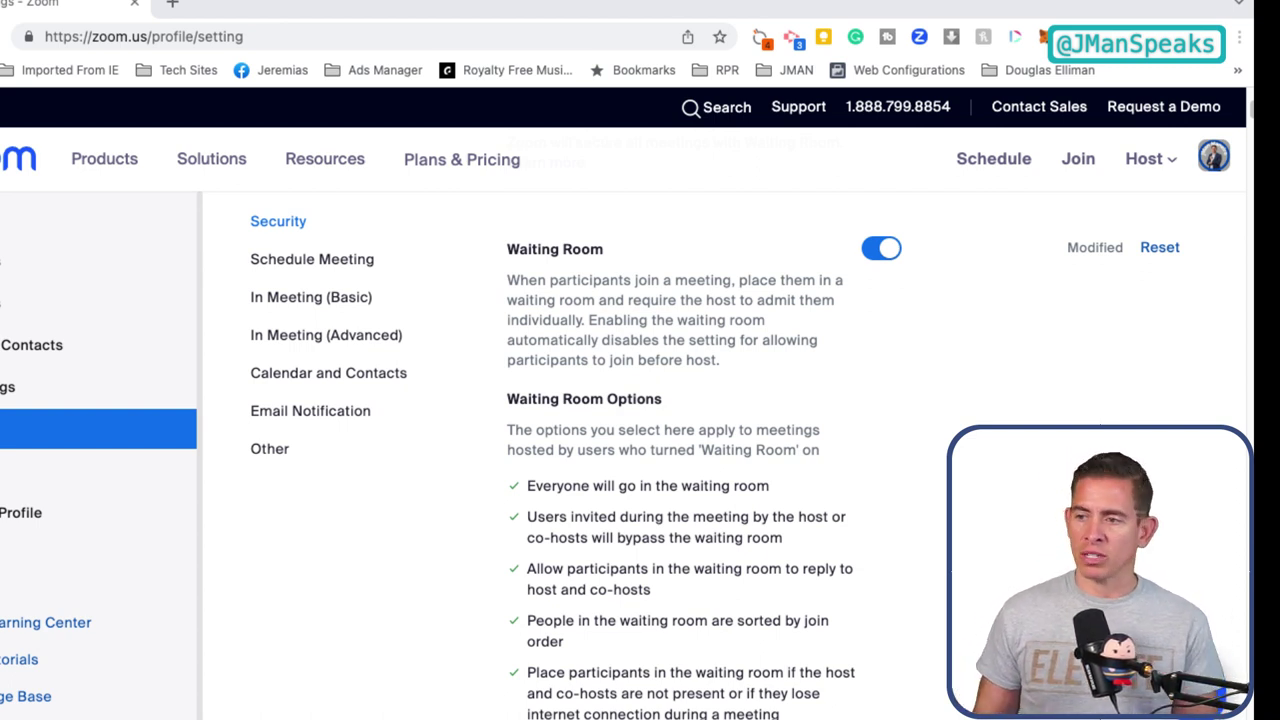
scroll(700, 470, down, 4)
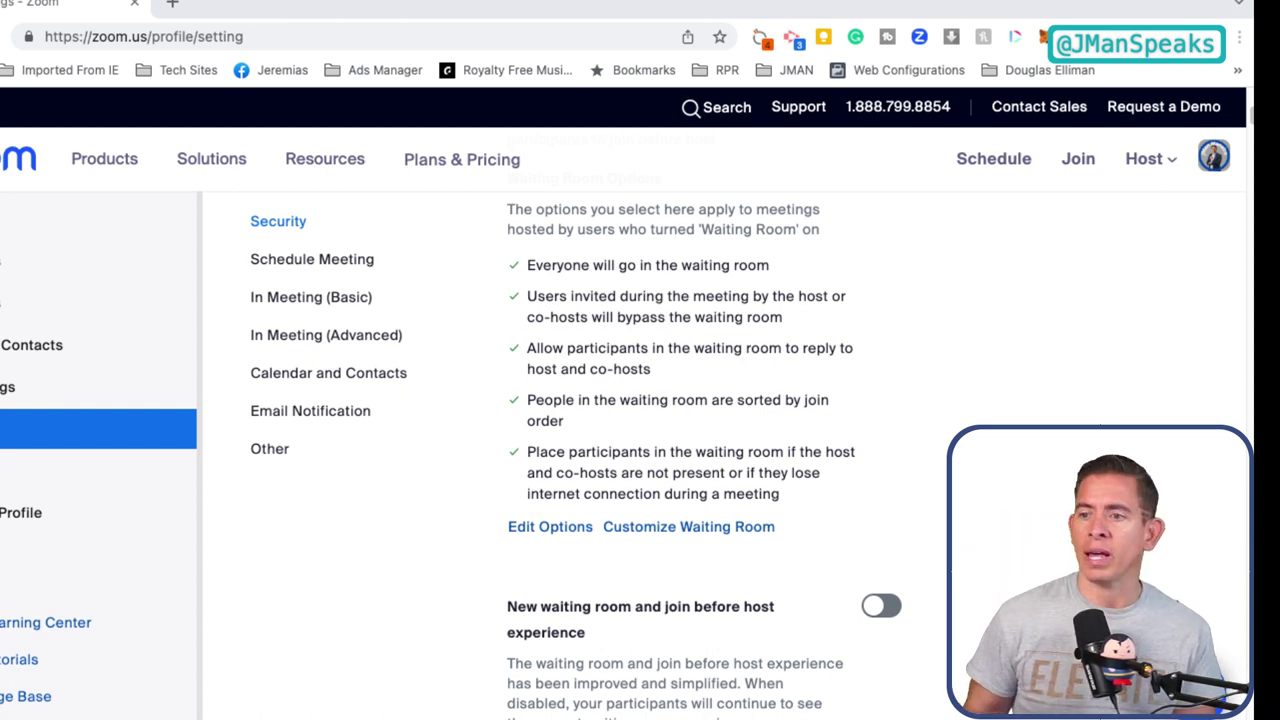
scroll(704, 455, down, 1)
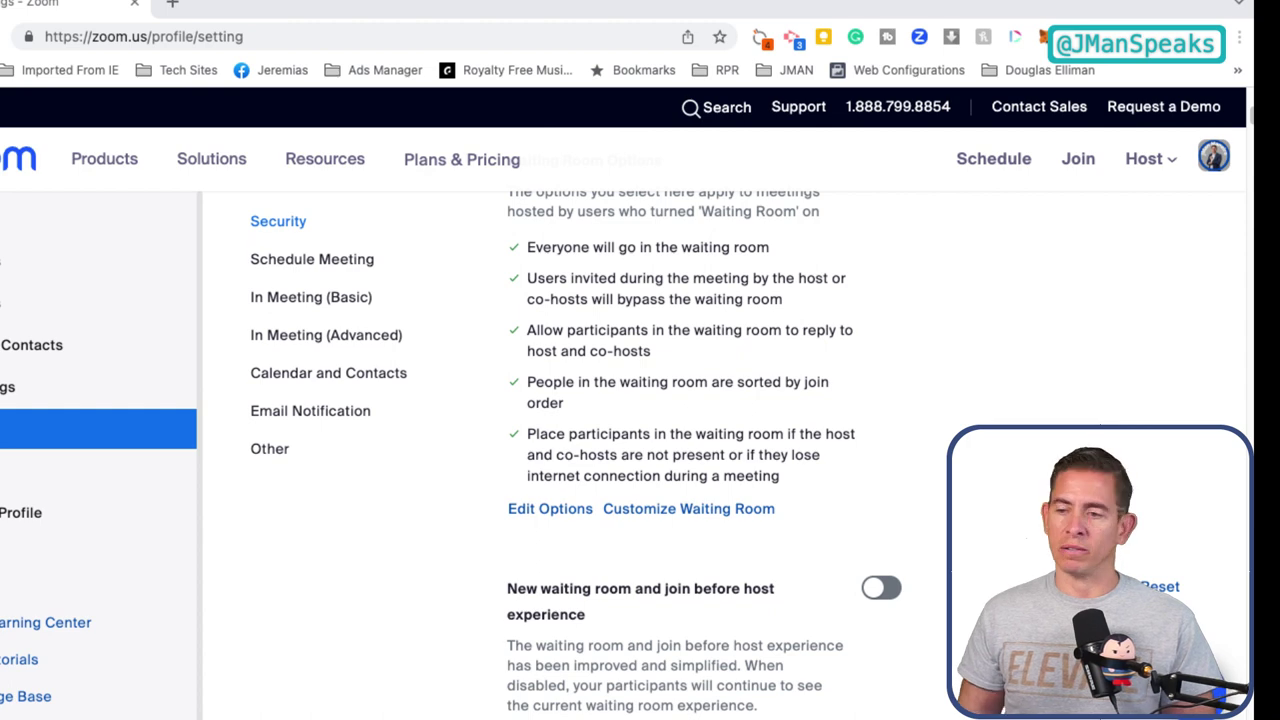
scroll(680, 450, down, 1)
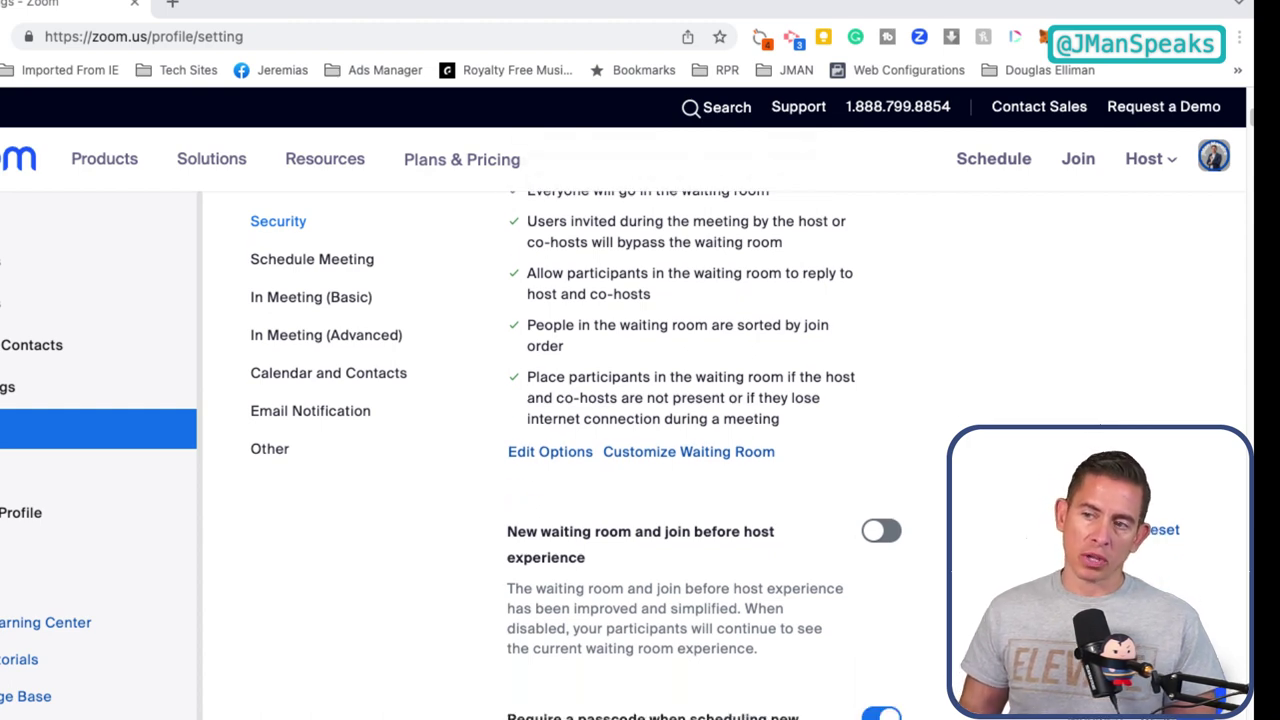
click(545, 454)
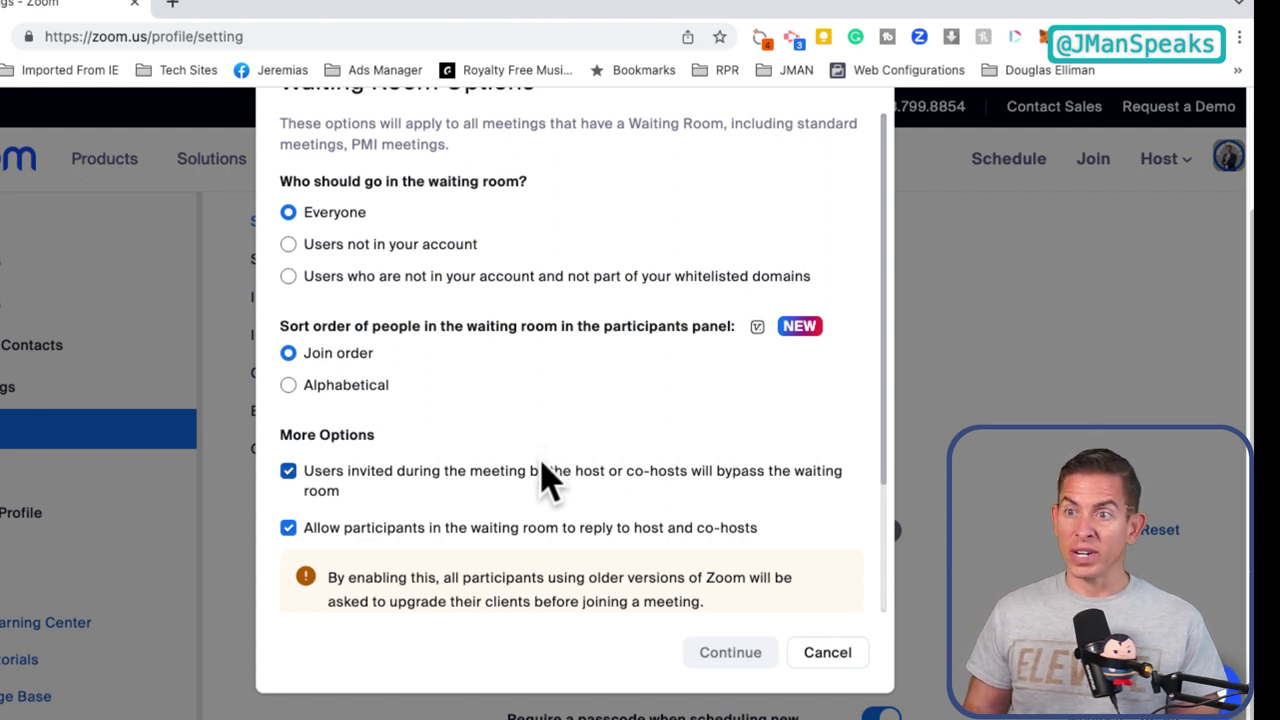
scroll(370, 420, up, 1)
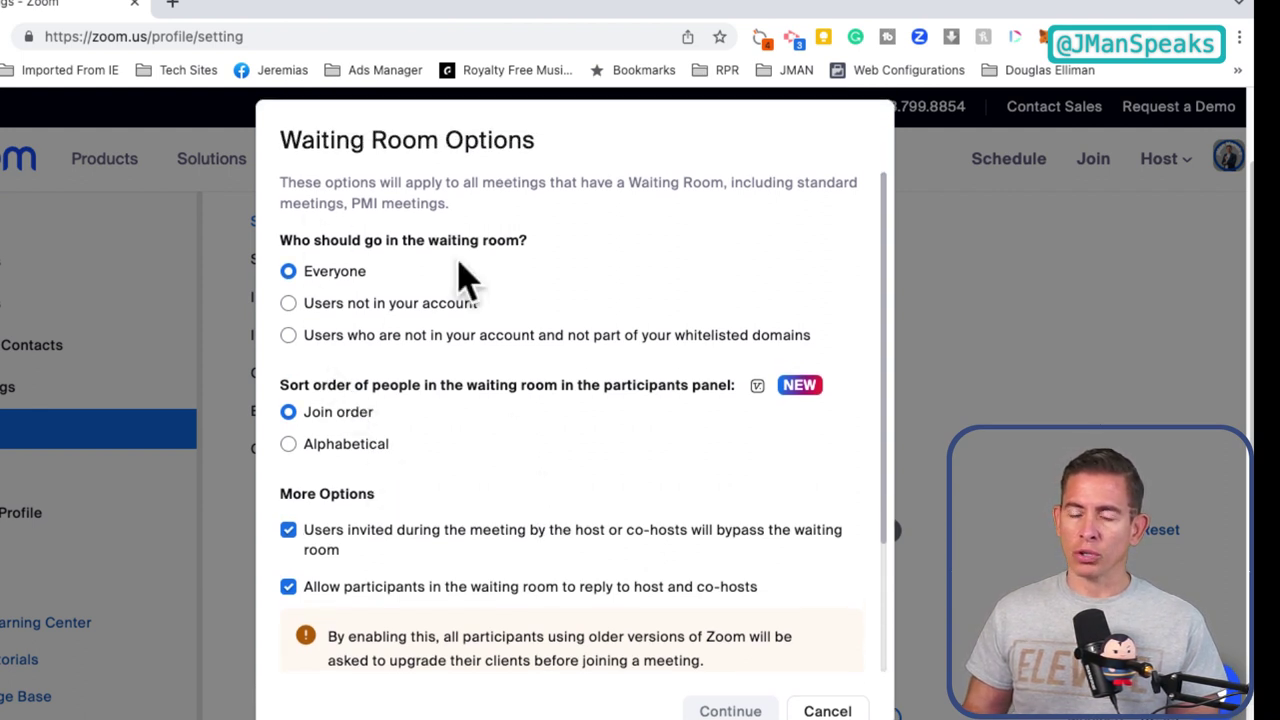
scroll(356, 305, down, 1)
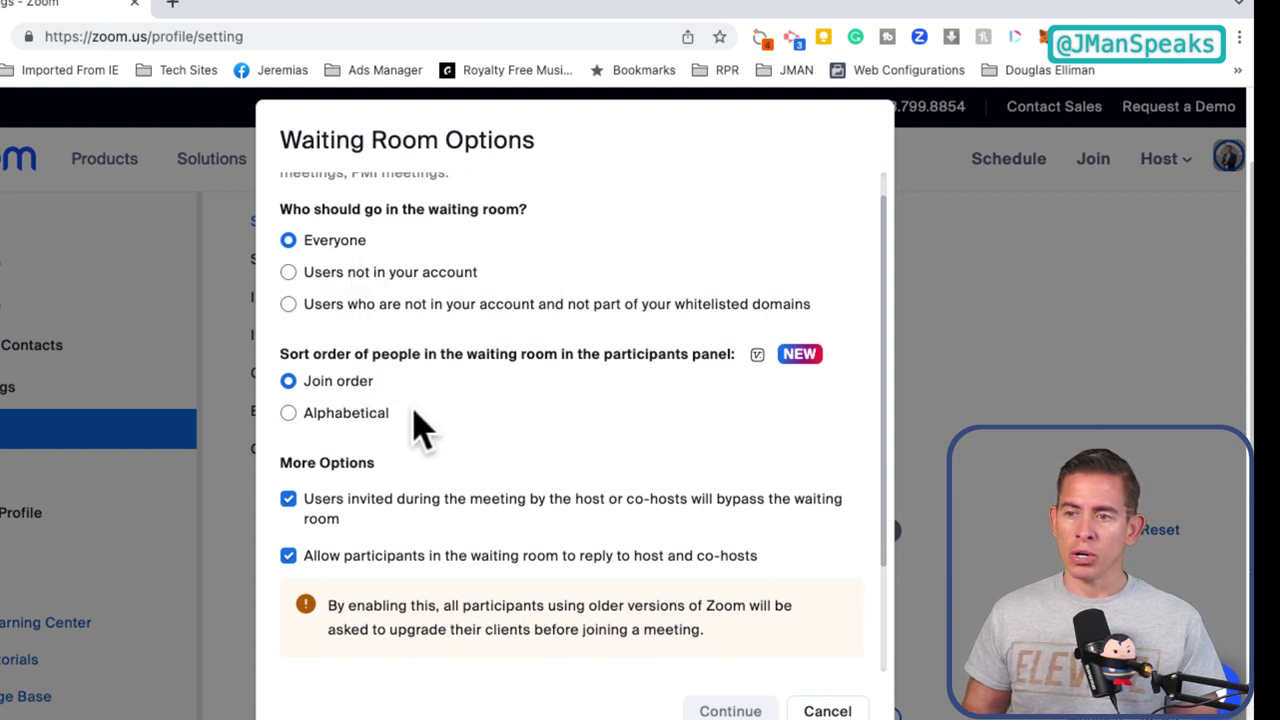
scroll(330, 360, down, 3)
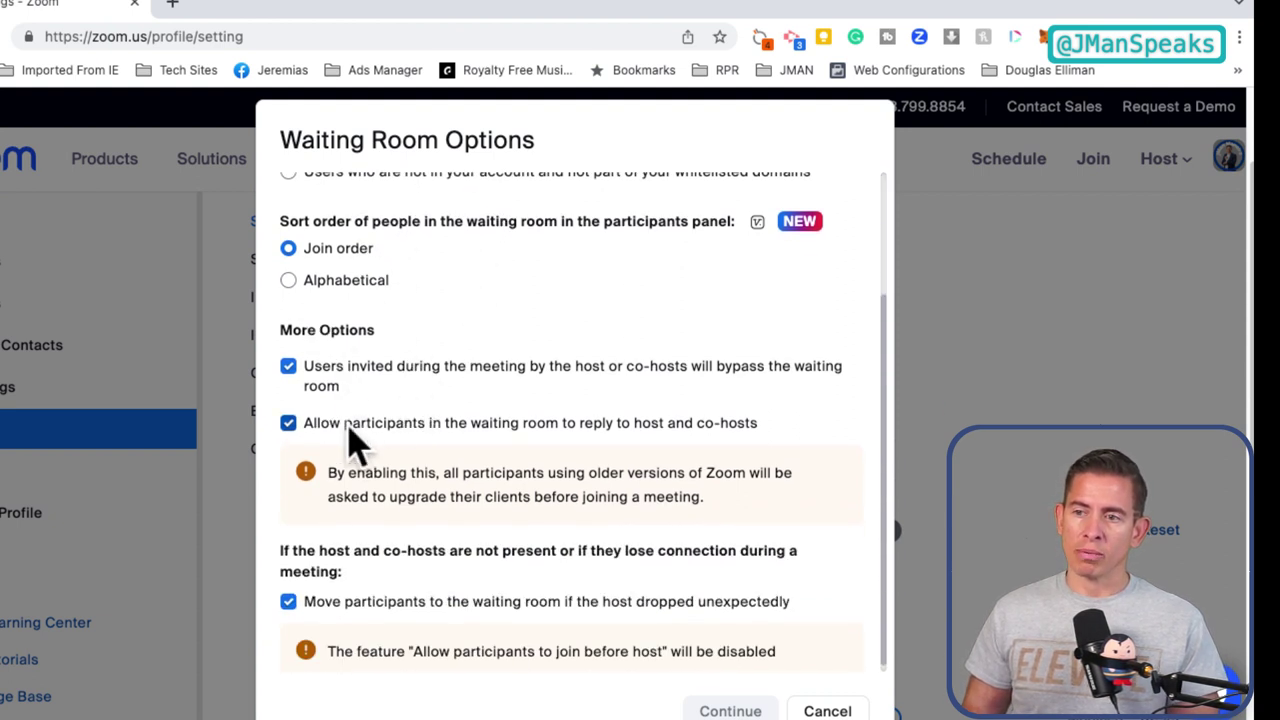
scroll(510, 400, down, 1)
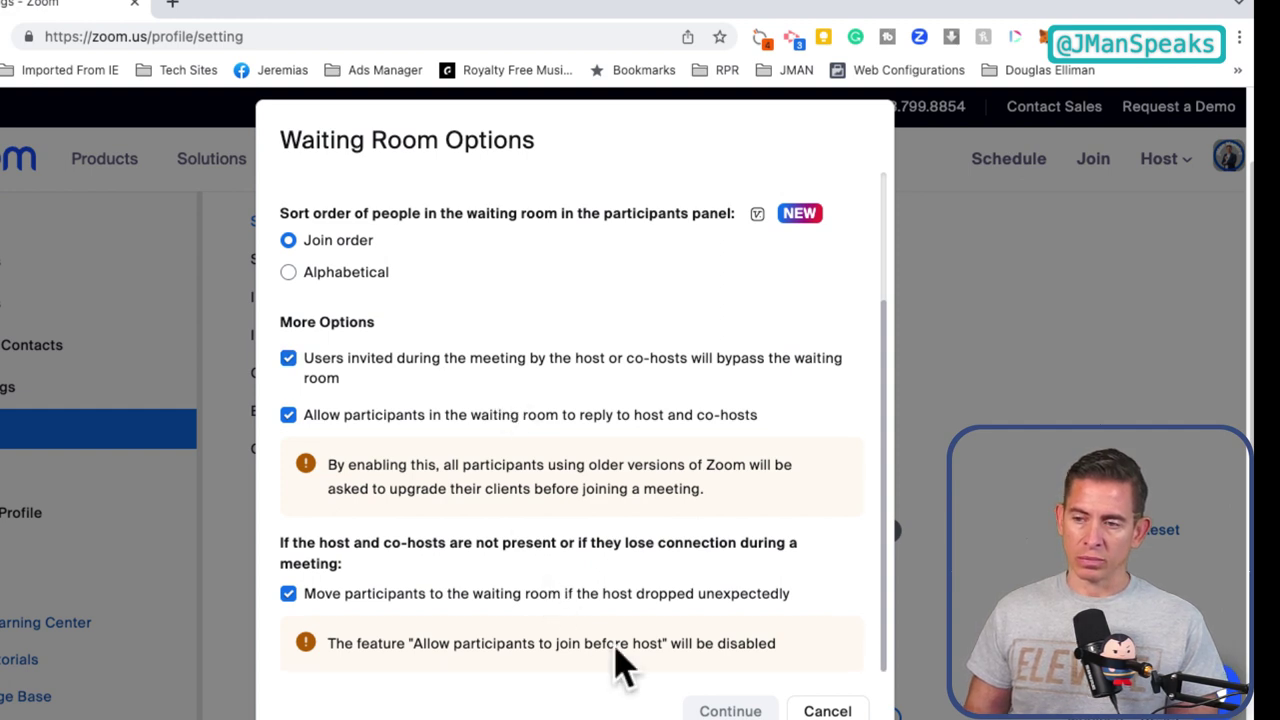
click(828, 711)
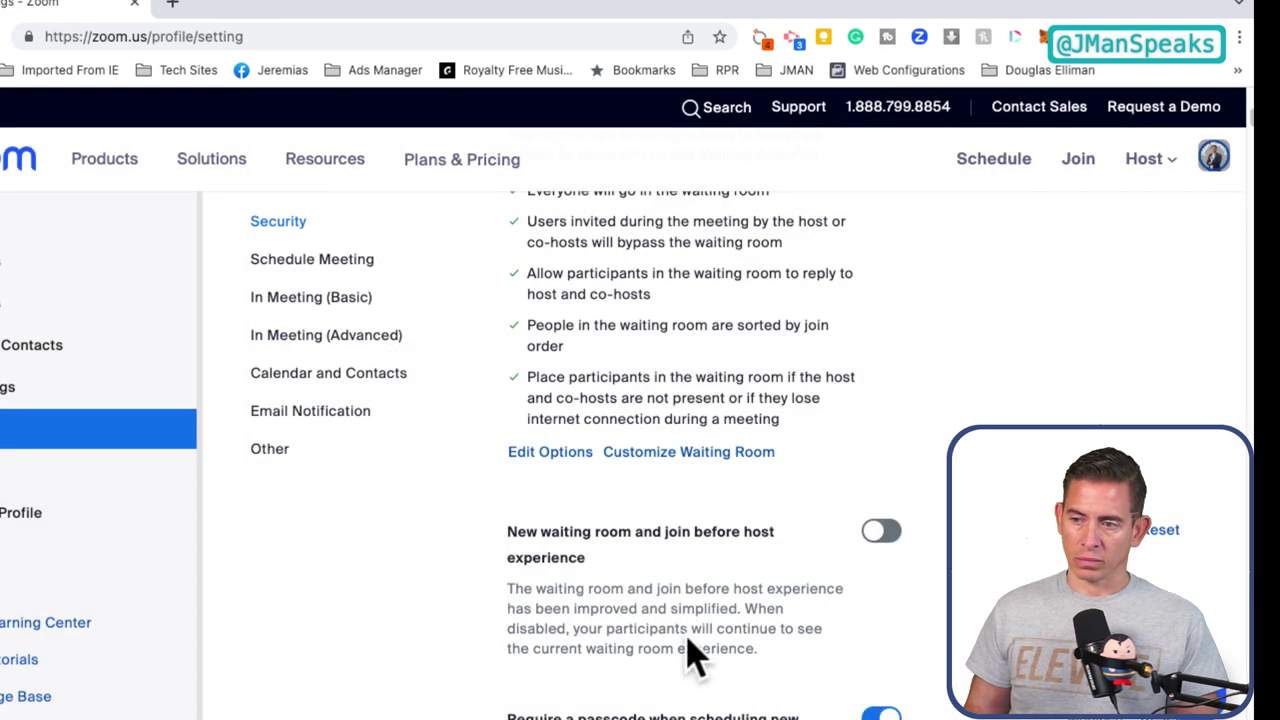
Replace the current video in the waiting room customization with the Zoom Fatigue Cure video, found by searching for "zoom fatigu"
click(674, 456)
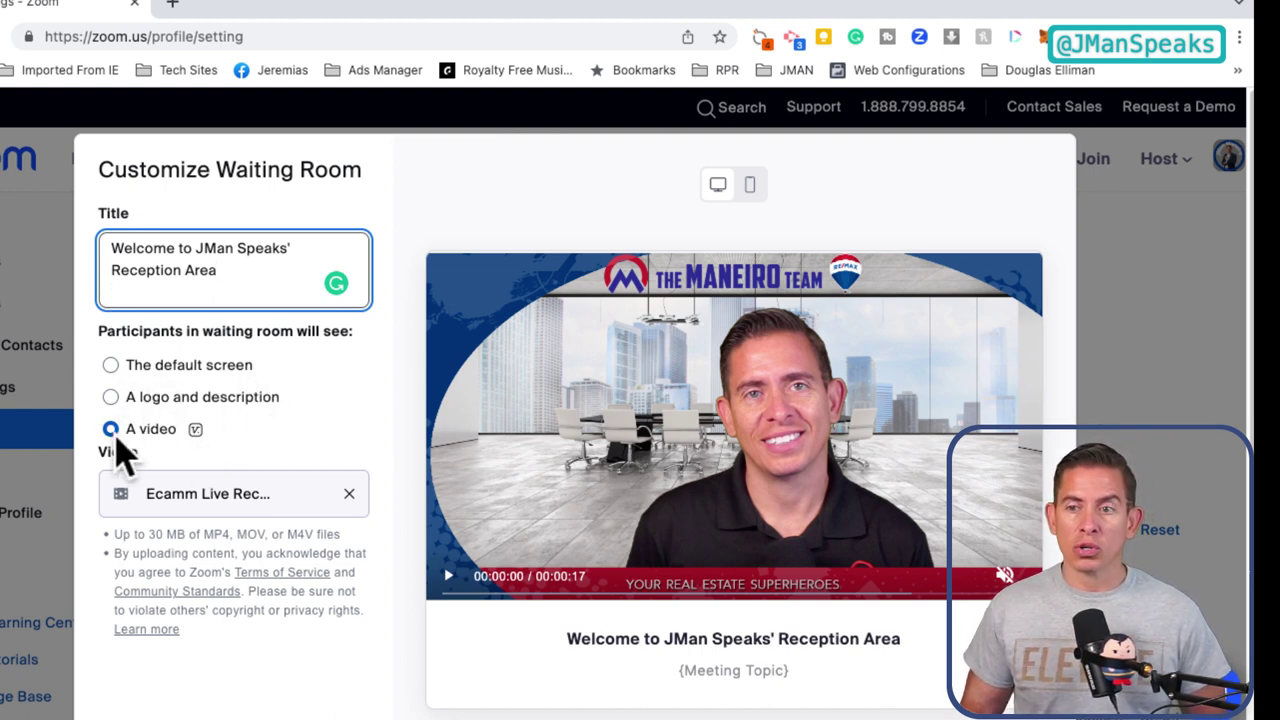
click(350, 495)
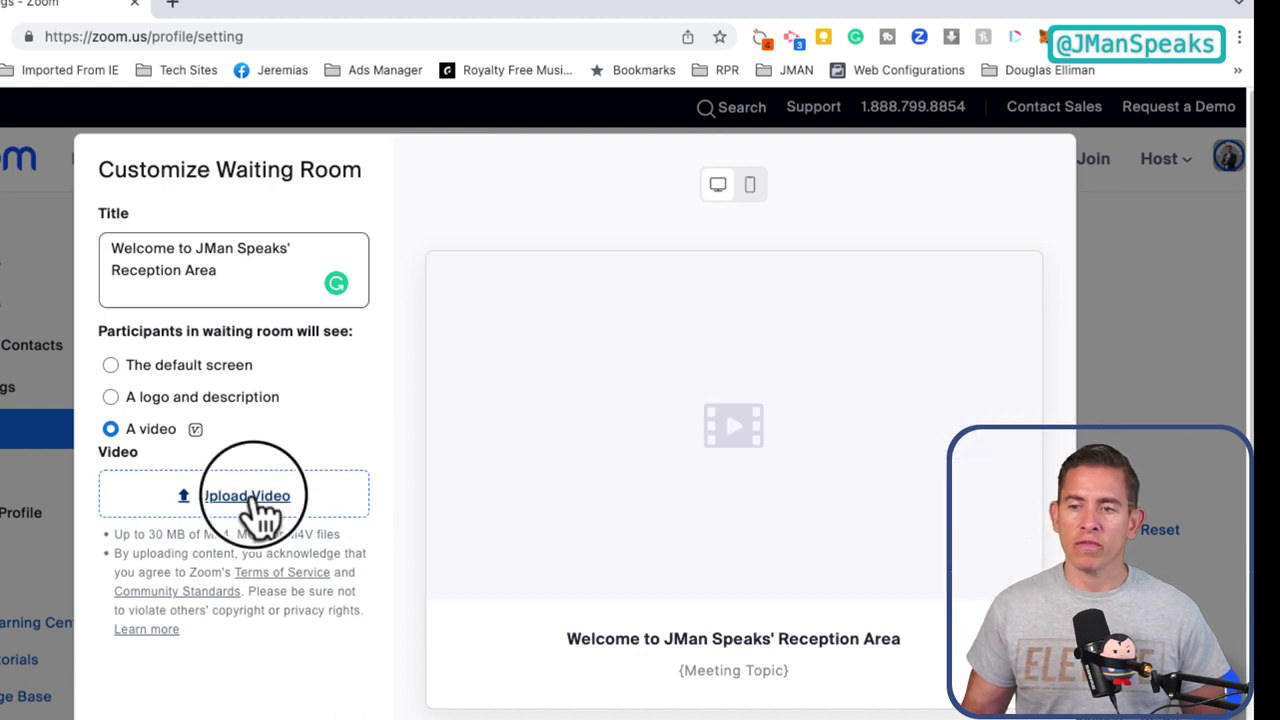
click(245, 496)
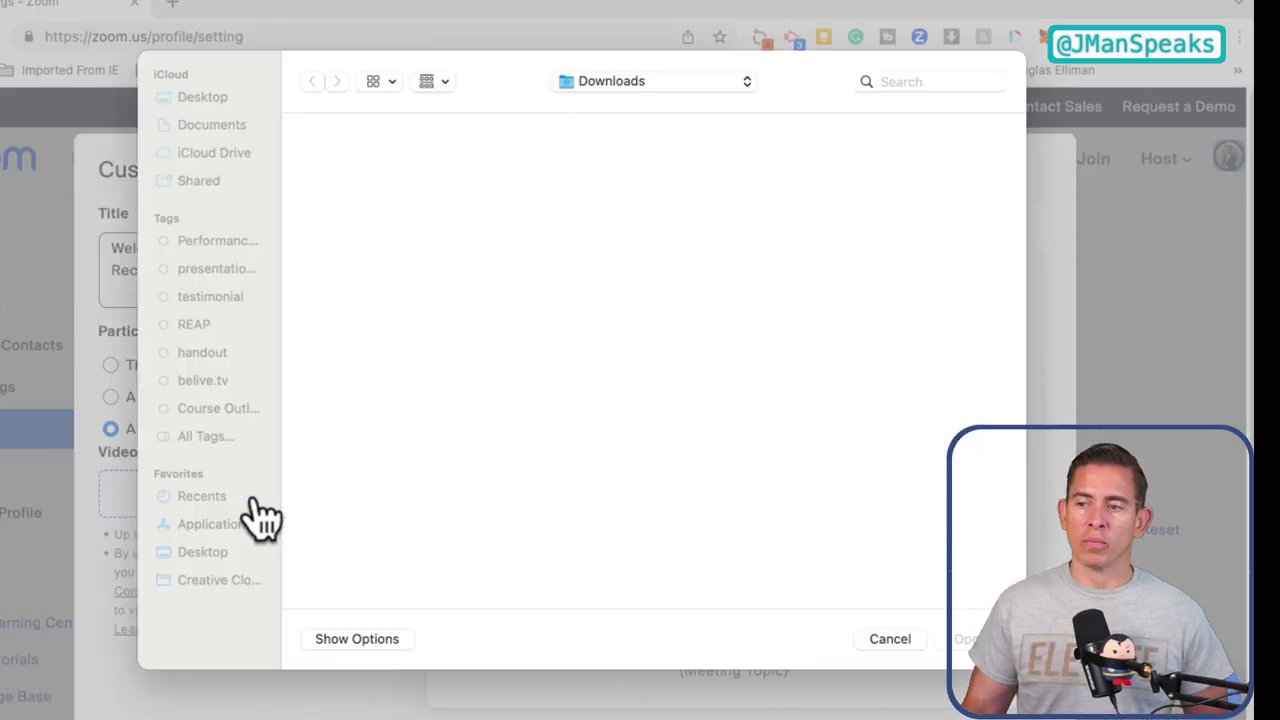
click(943, 82)
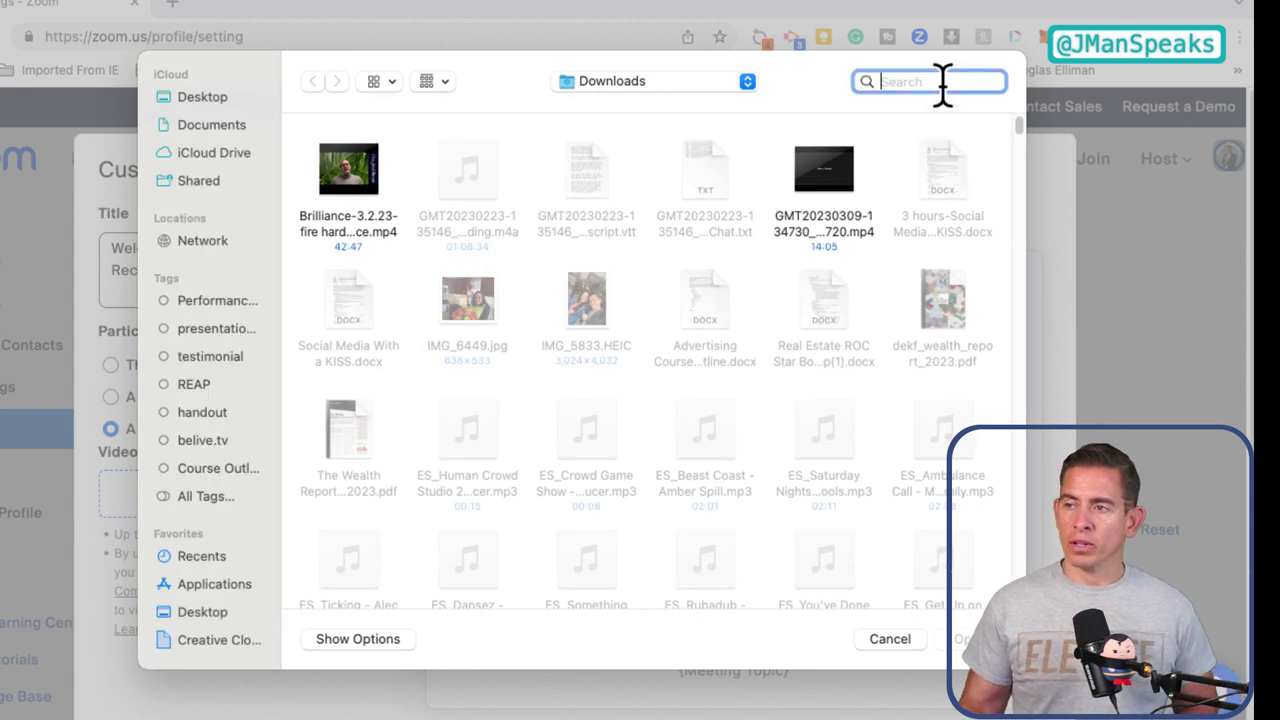
text(zoom fa)
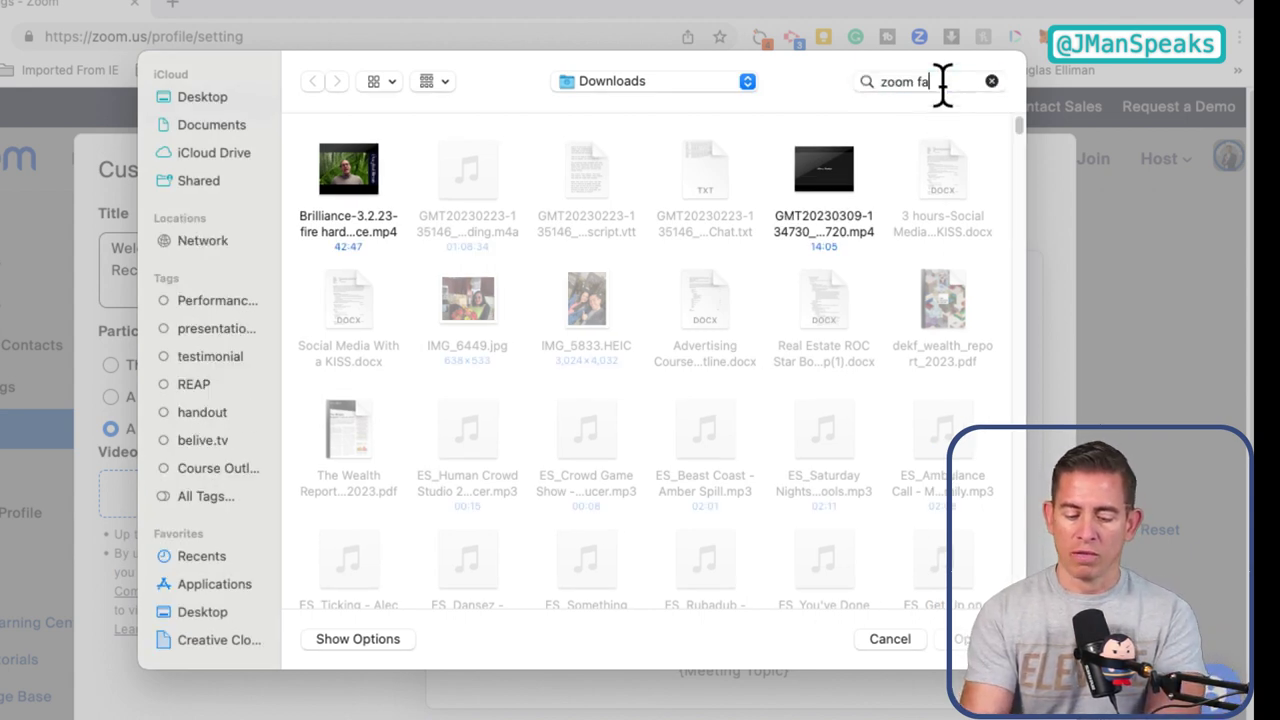
text(tigu)
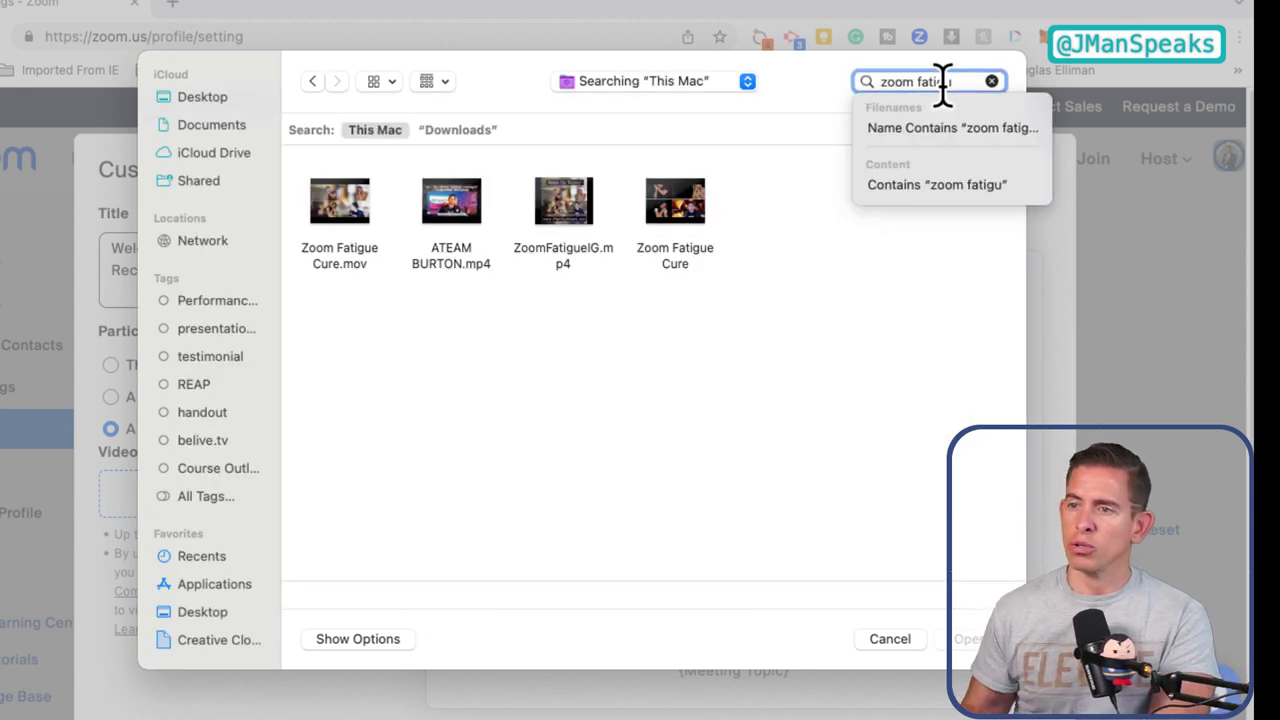
click(666, 224)
key(Return)
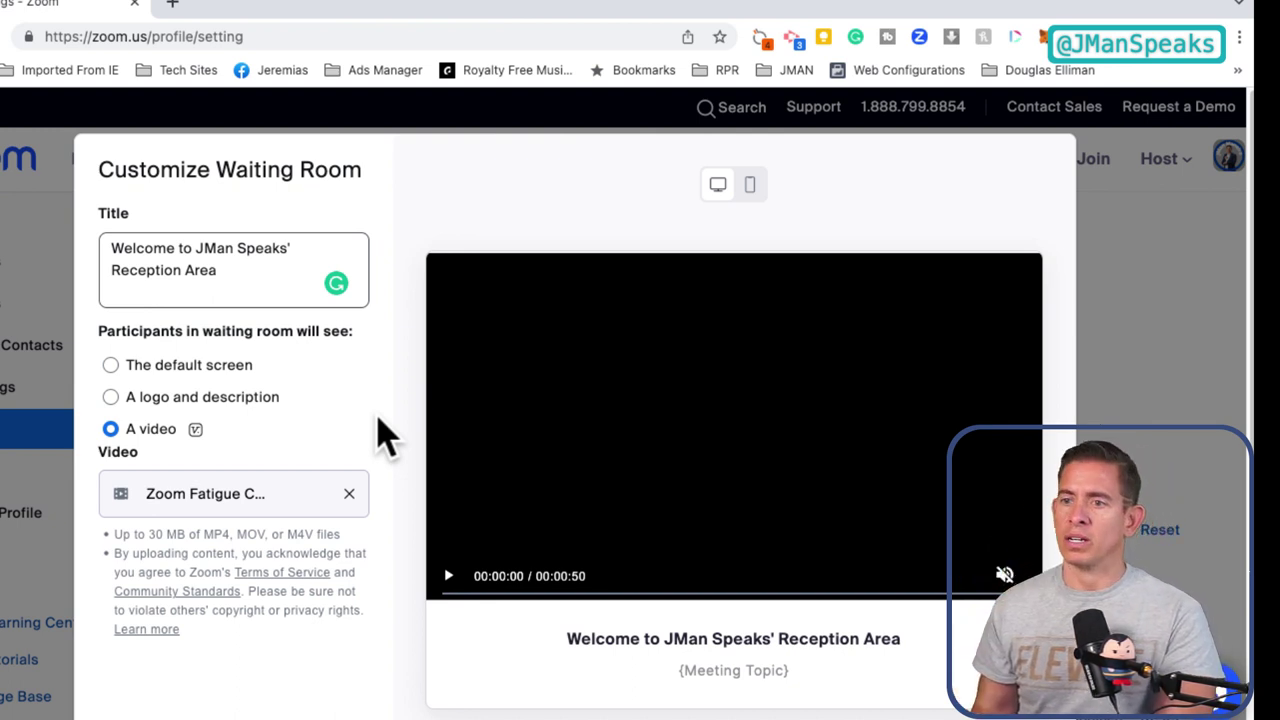
Try to save the waiting room customization, and cancel out of it
scroll(387, 435, down, 3)
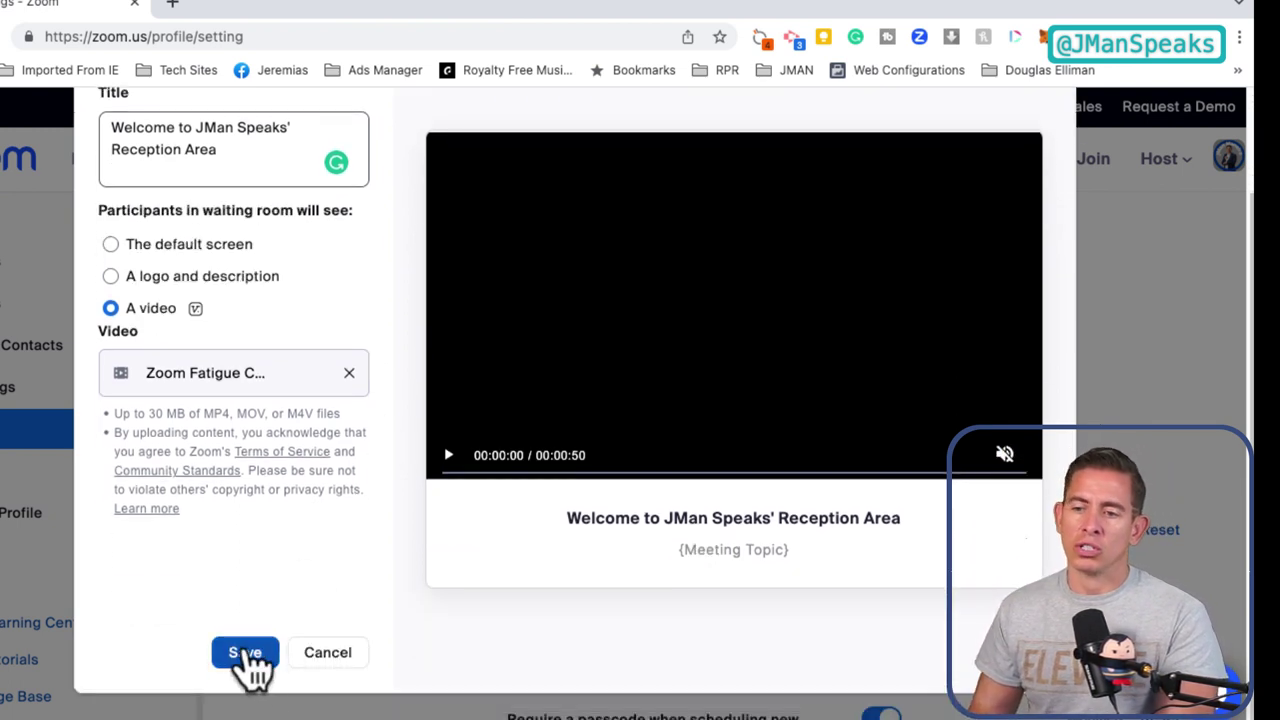
click(244, 655)
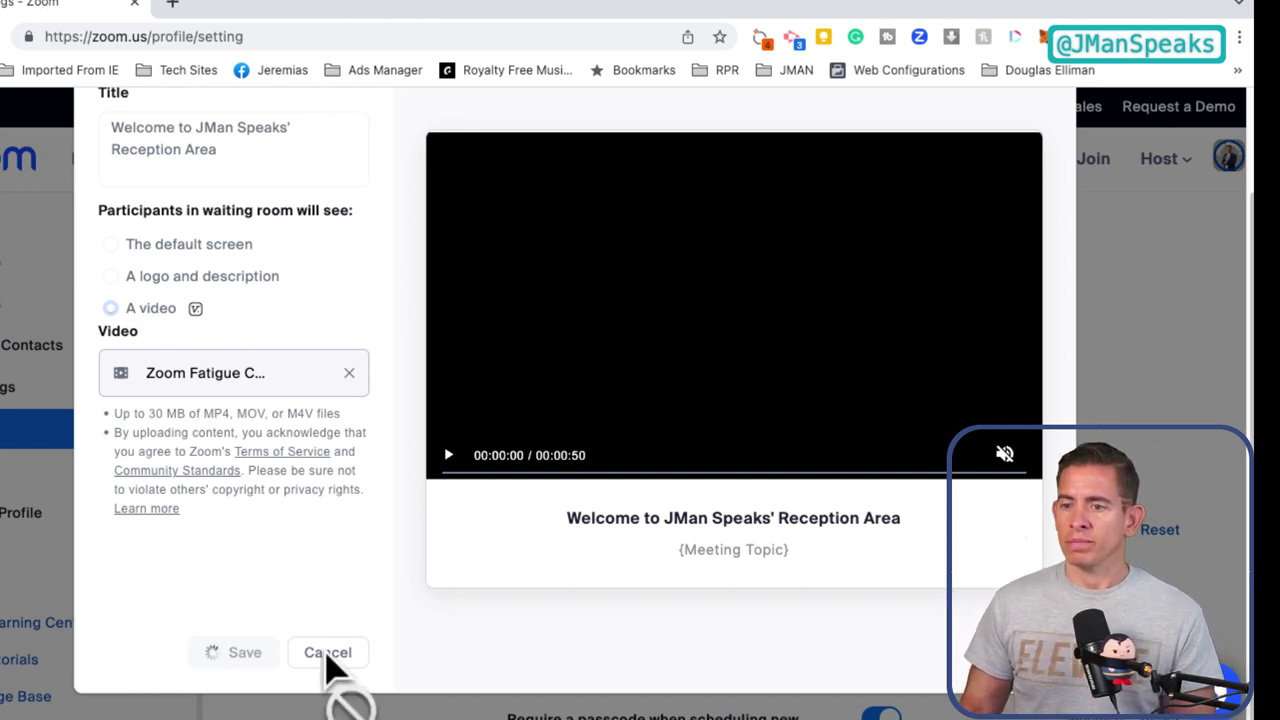
click(328, 653)
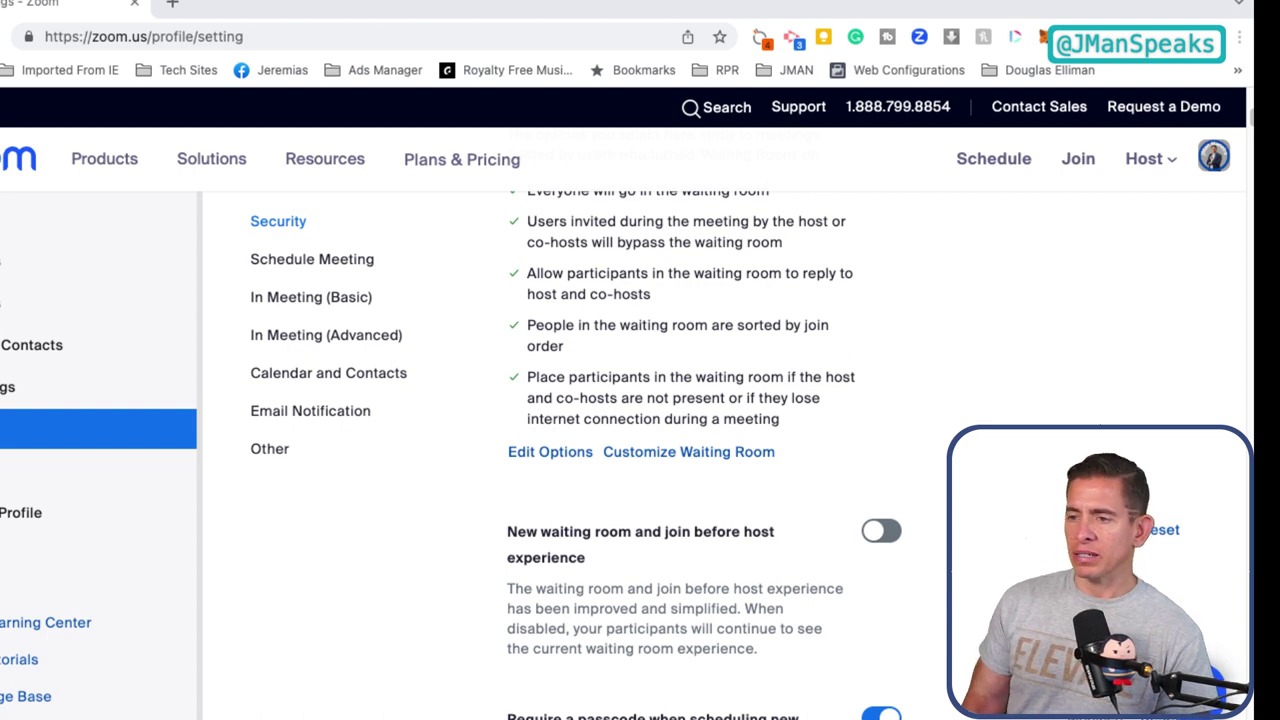
Enable the new waiting room and join before host experience
scroll(704, 455, down, 2)
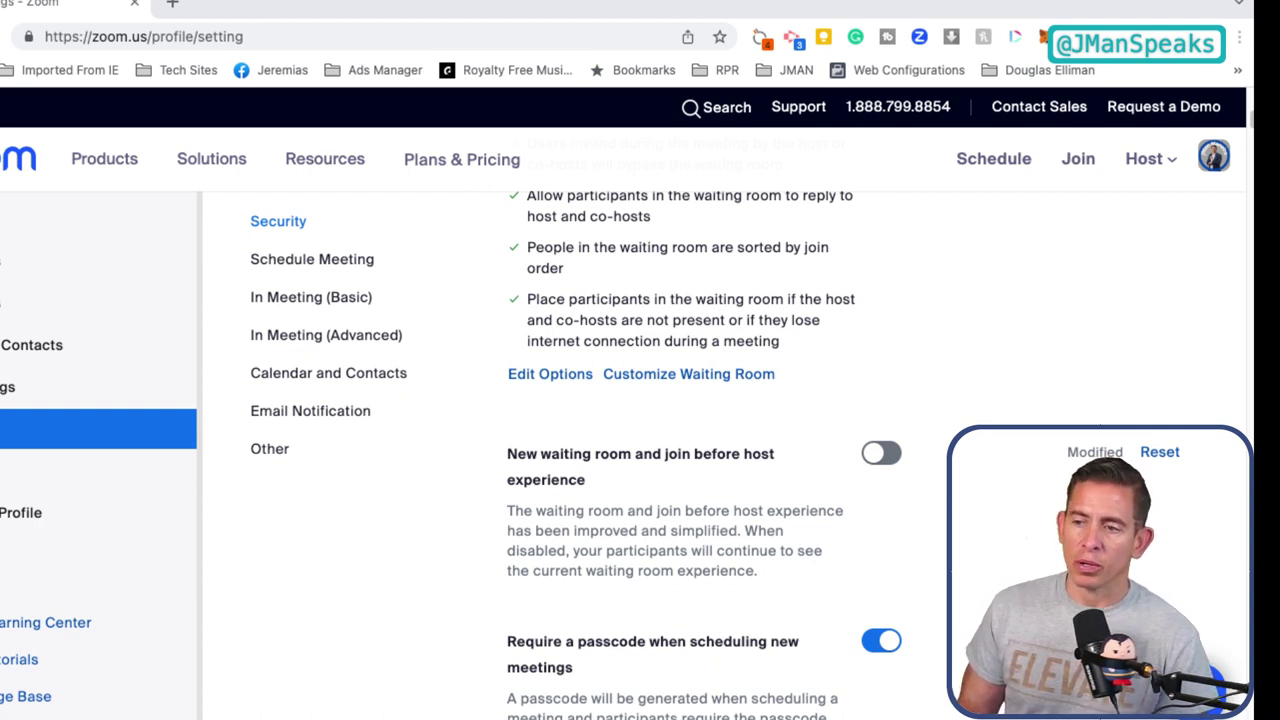
click(885, 455)
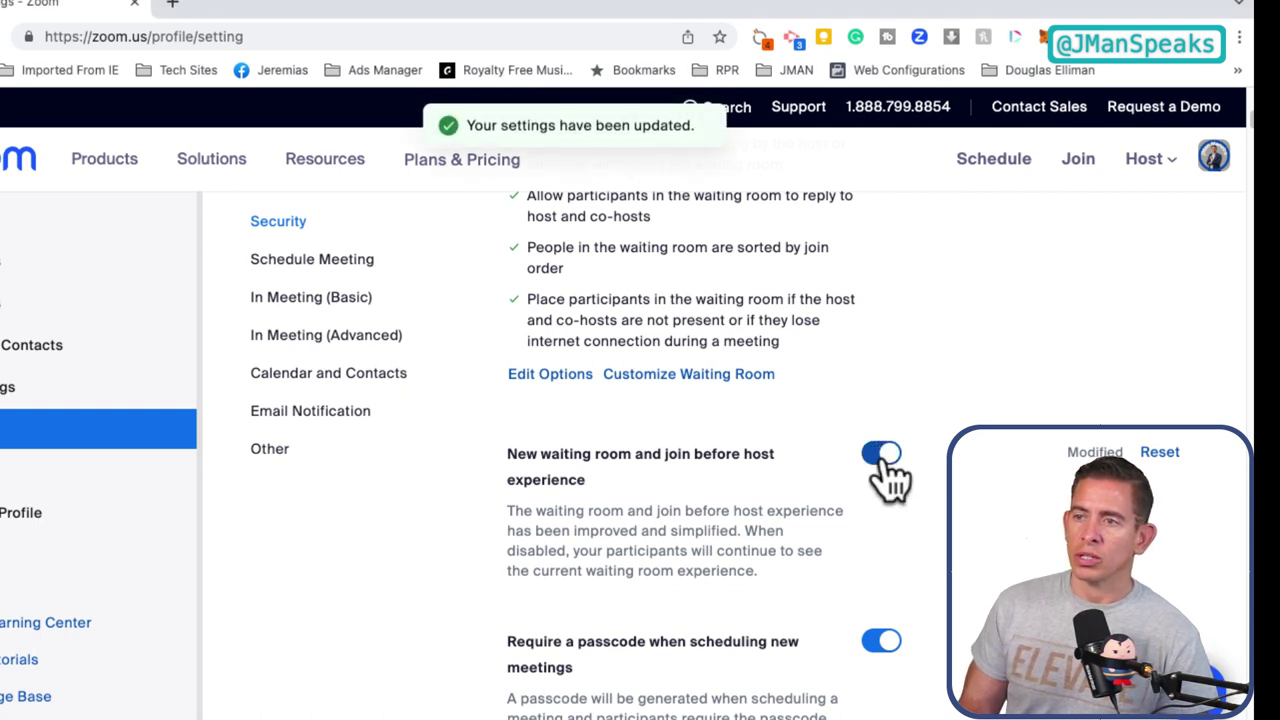
Review the passcode requirements for newly scheduled, instant and Personal Meeting ID meetings and for webinars
scroll(743, 508, down, 2)
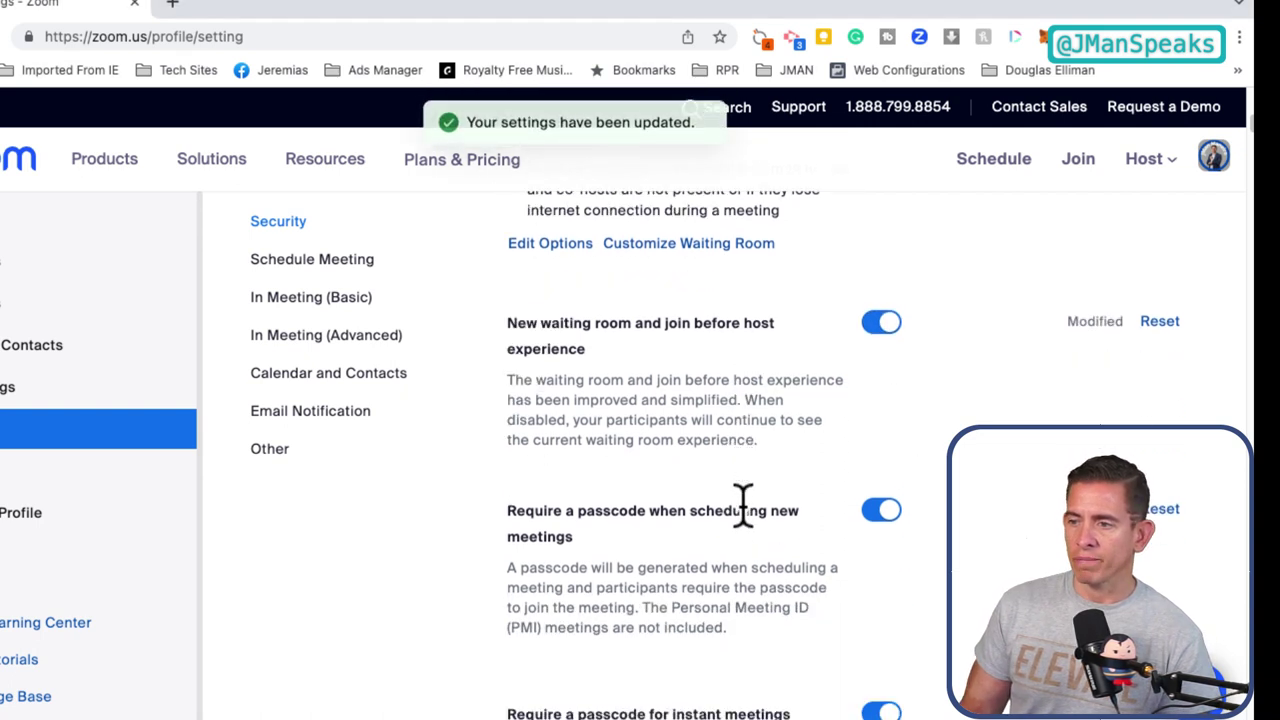
scroll(743, 508, down, 1)
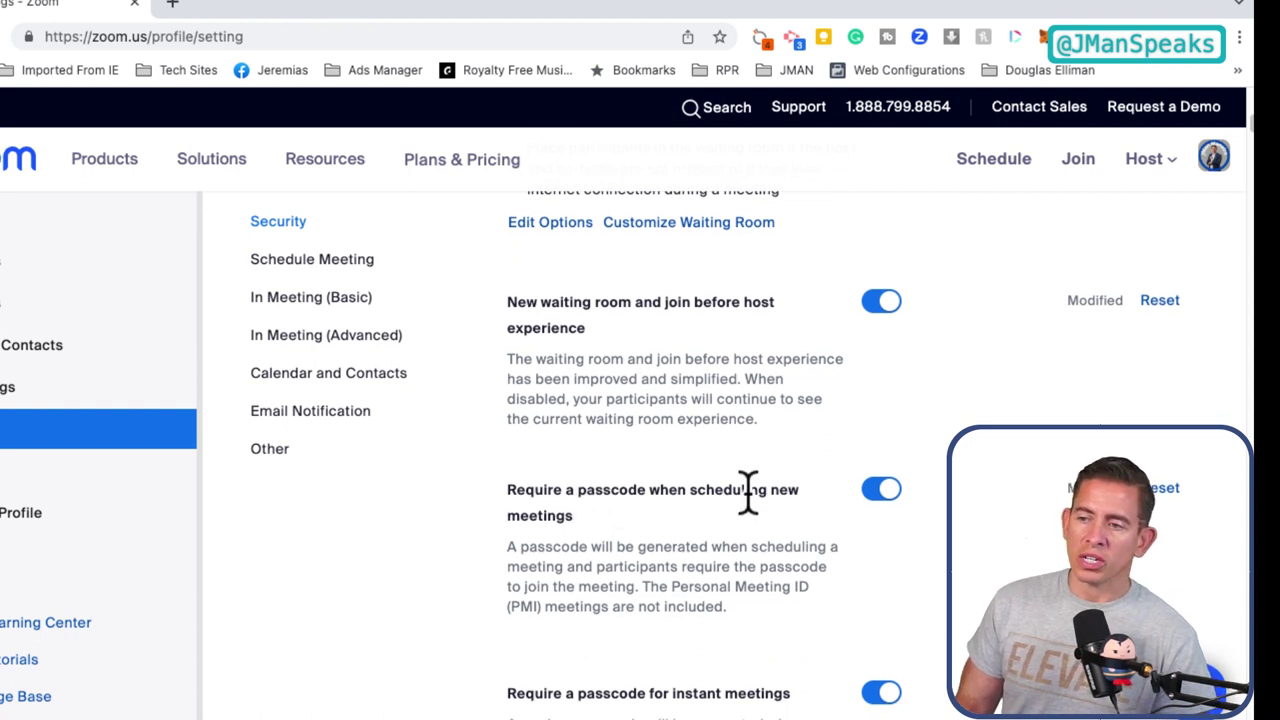
scroll(628, 525, down, 3)
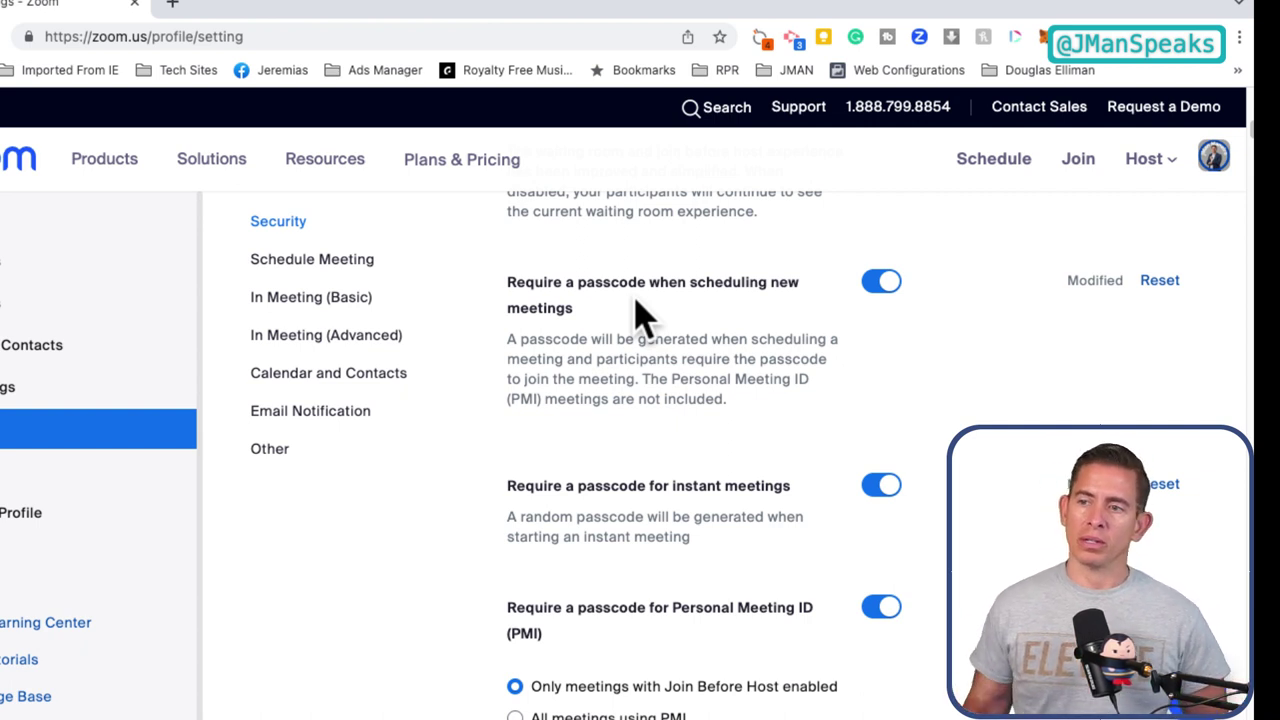
scroll(640, 316, down, 1)
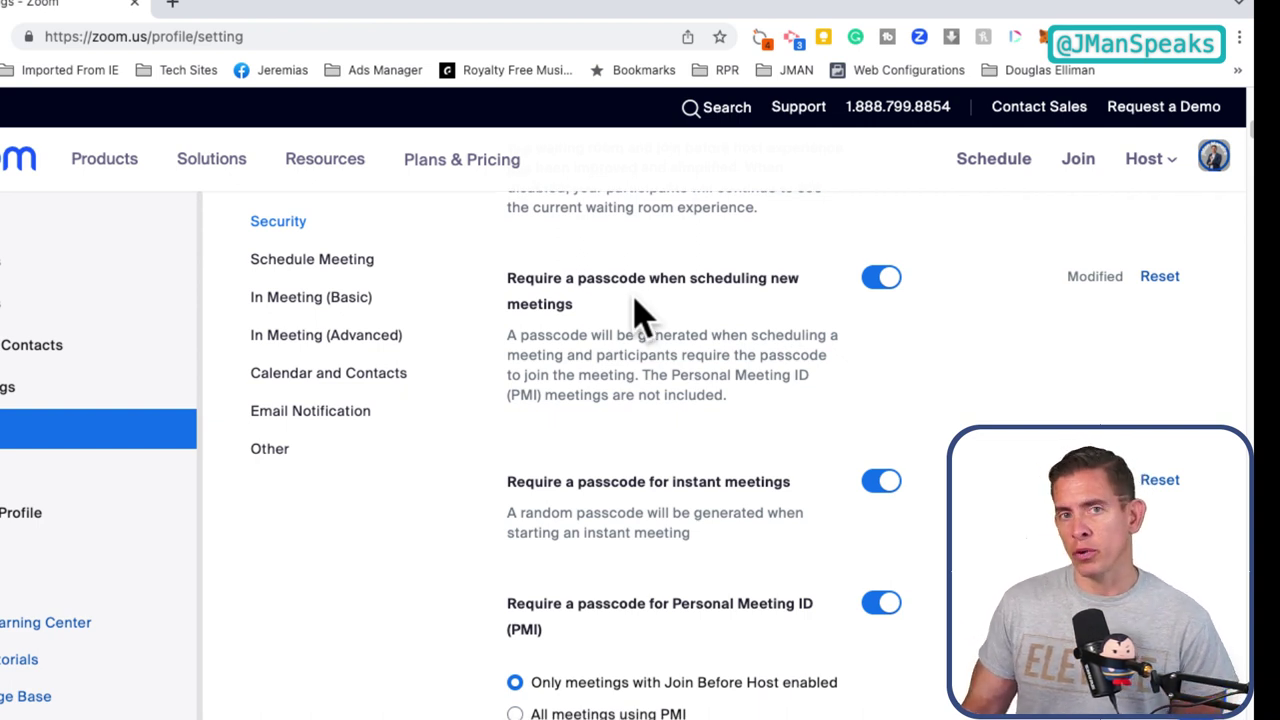
scroll(690, 410, down, 2)
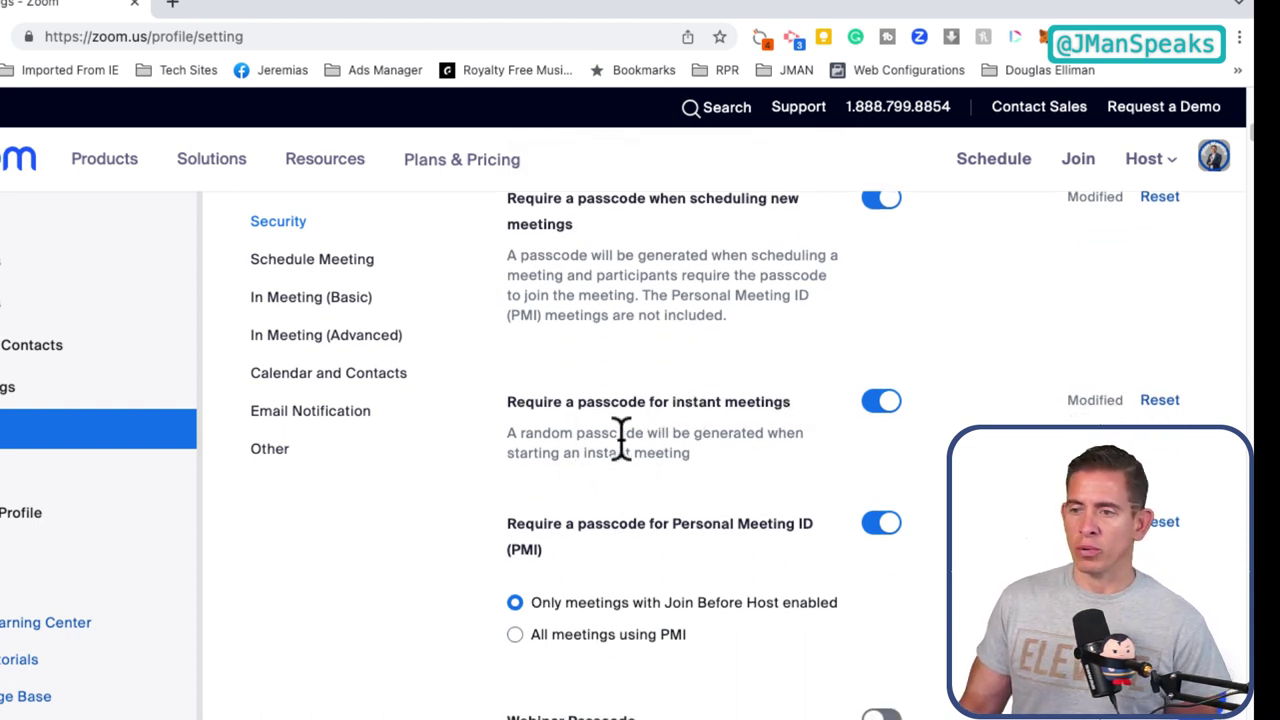
scroll(623, 394, down, 2)
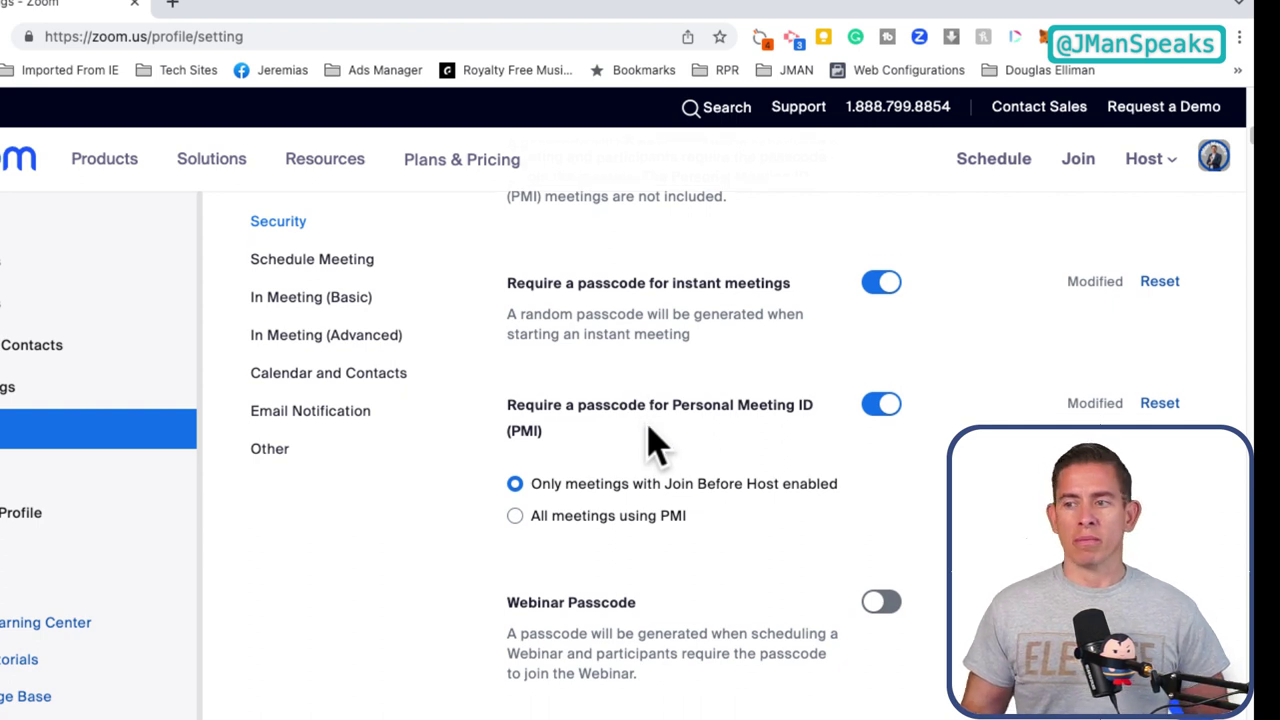
scroll(680, 440, down, 1)
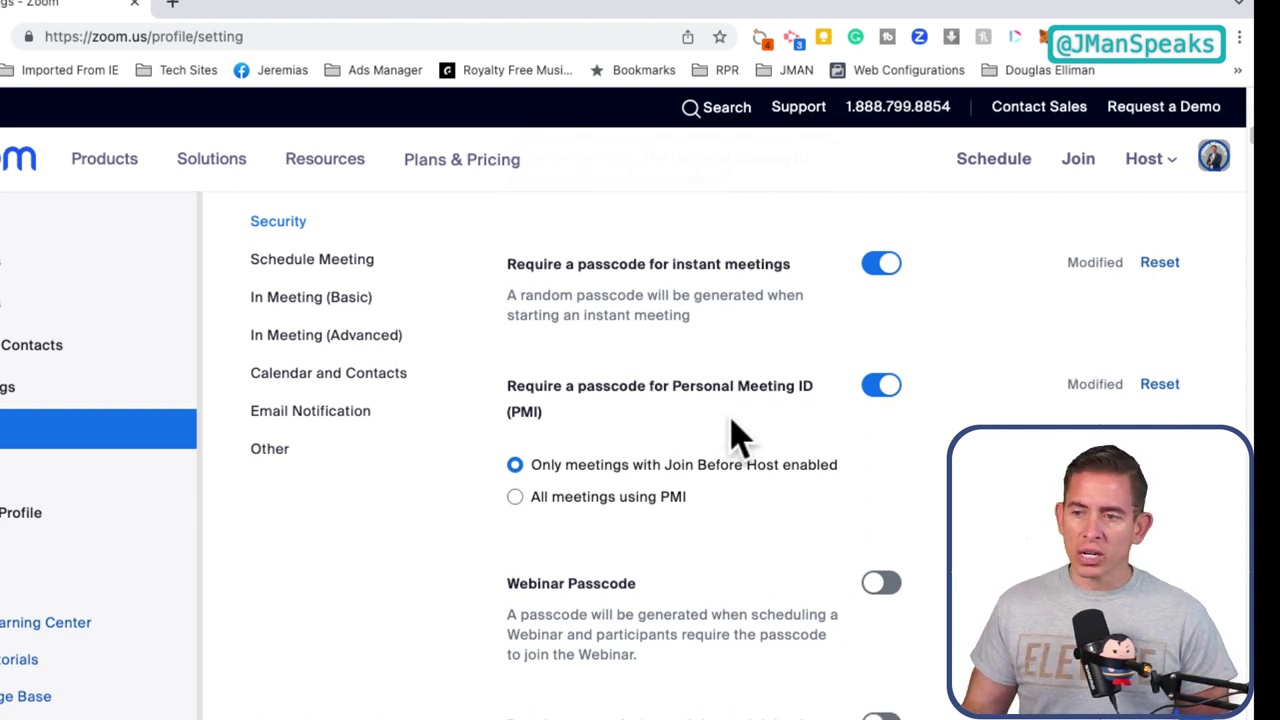
scroll(735, 435, down, 1)
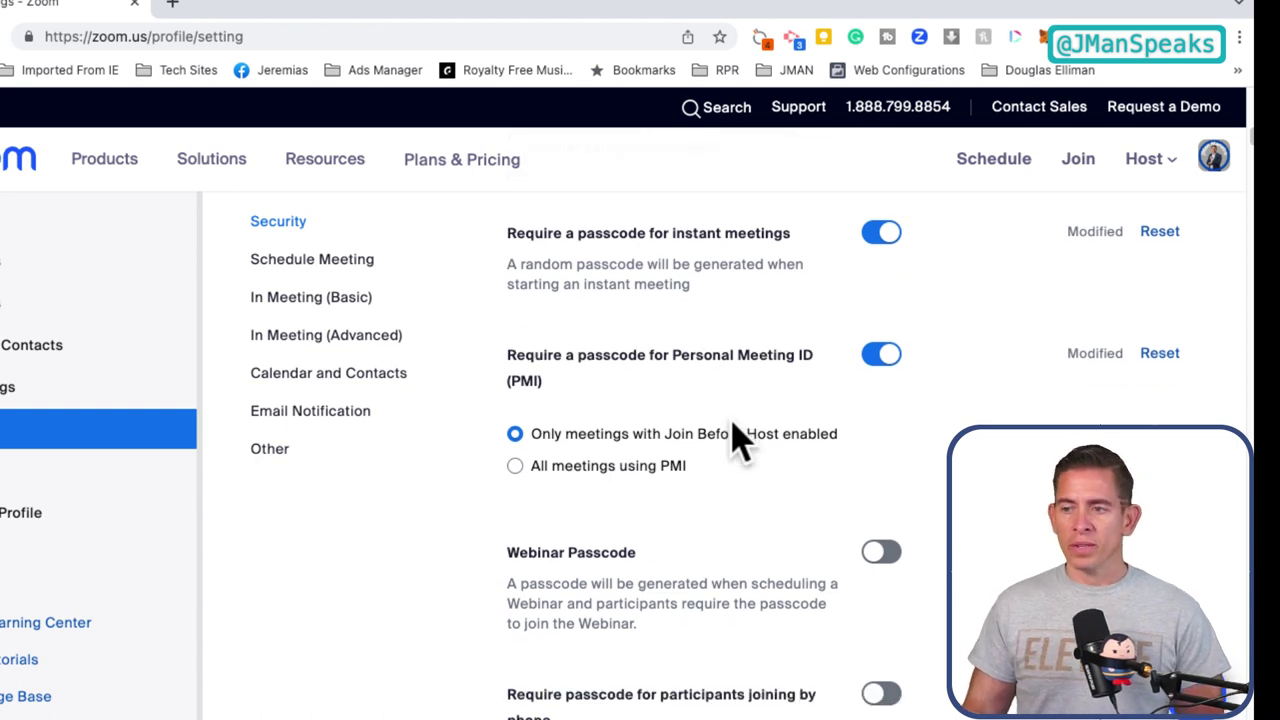
scroll(737, 440, down, 5)
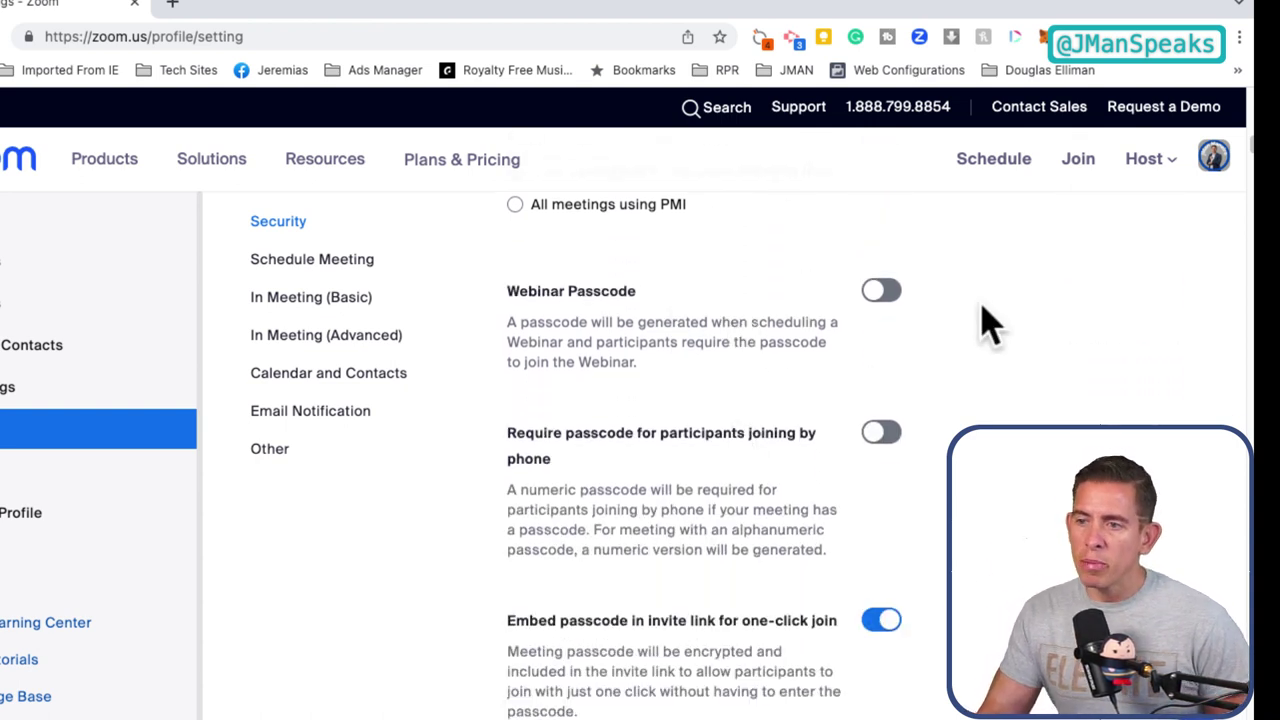
Enable the passcode requirement for participants joining by phone
scroll(780, 290, down, 3)
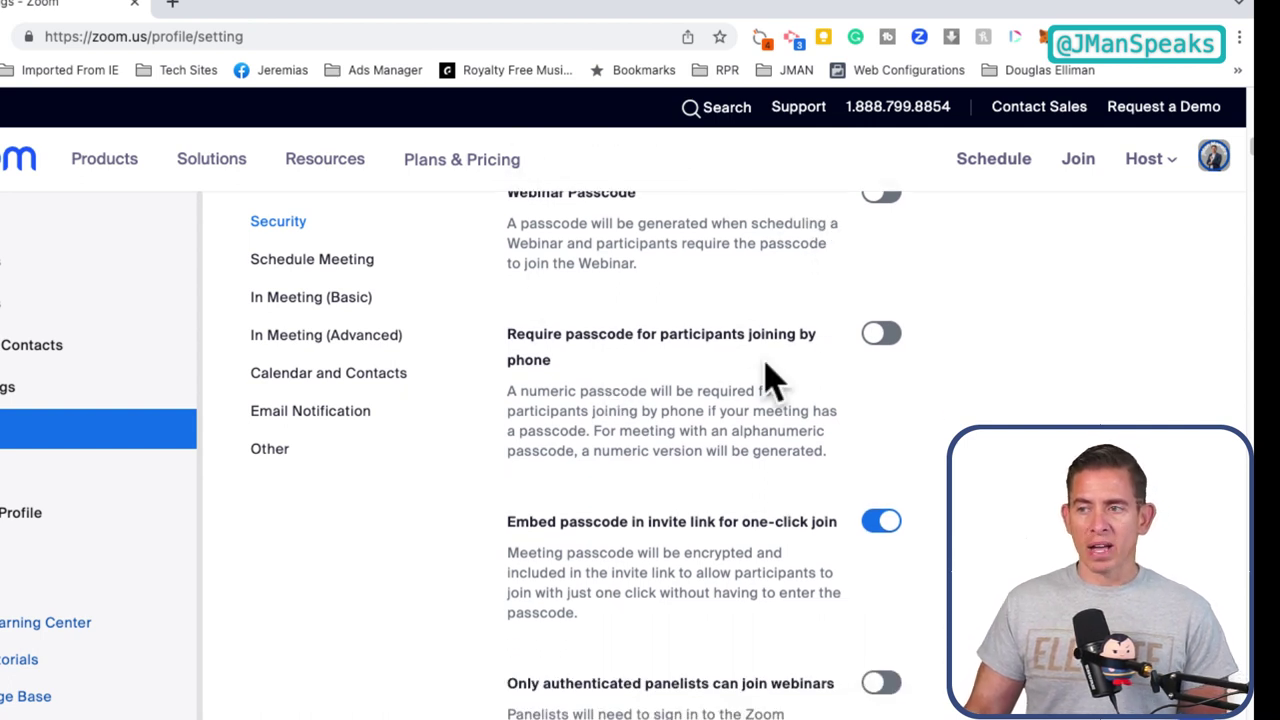
click(878, 340)
scroll(680, 370, down, 3)
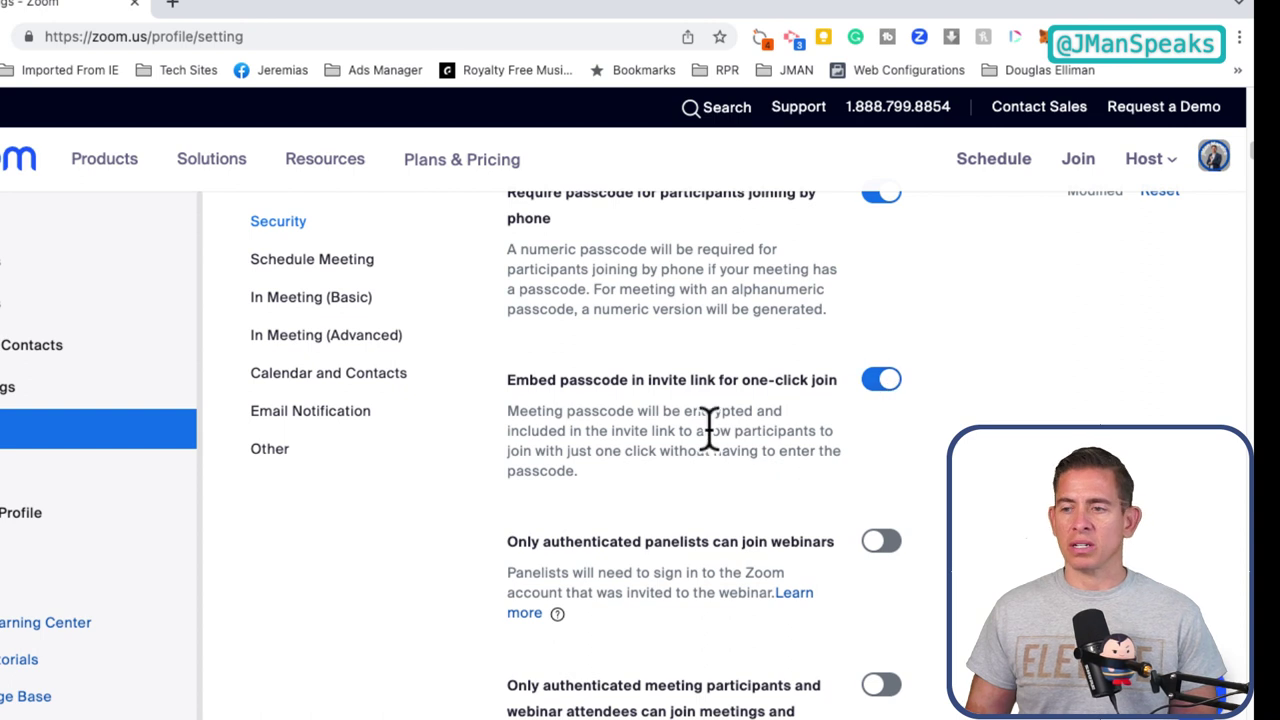
Review the one-click join passcode embedding, authenticated panelist and attendee requirements, and the rules for phone dial-in users
scroll(712, 420, down, 1)
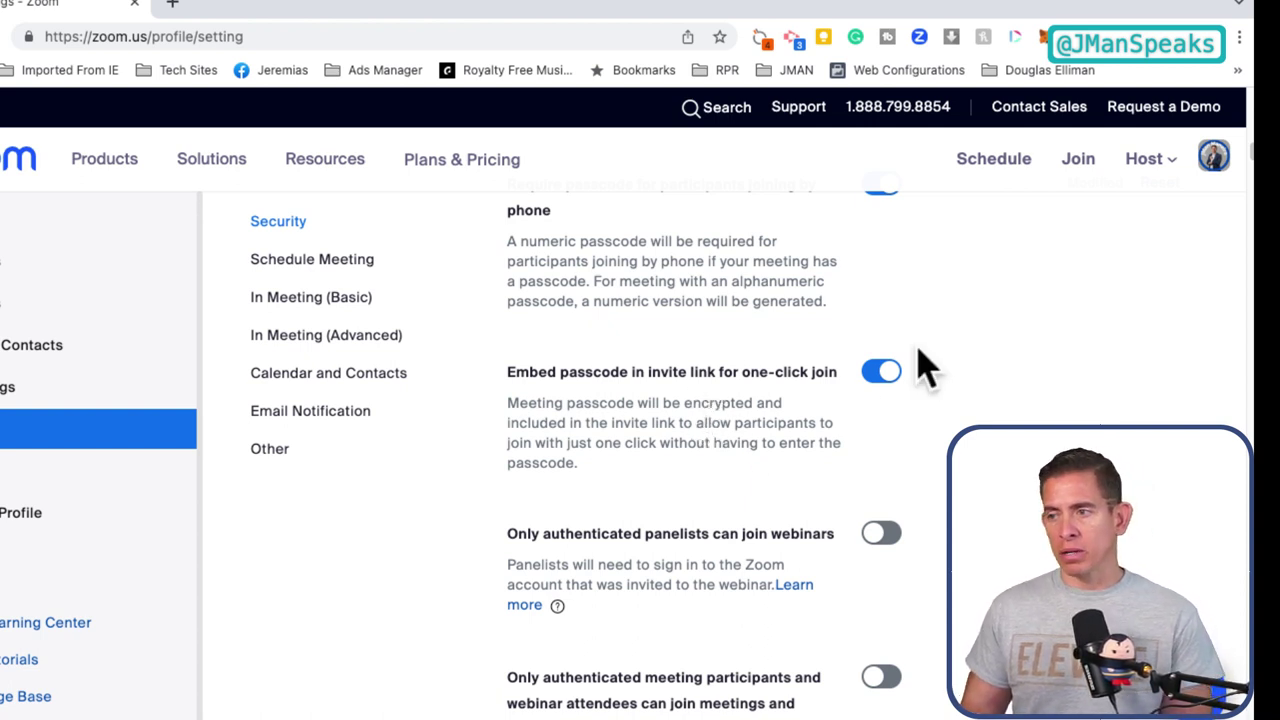
scroll(685, 410, down, 3)
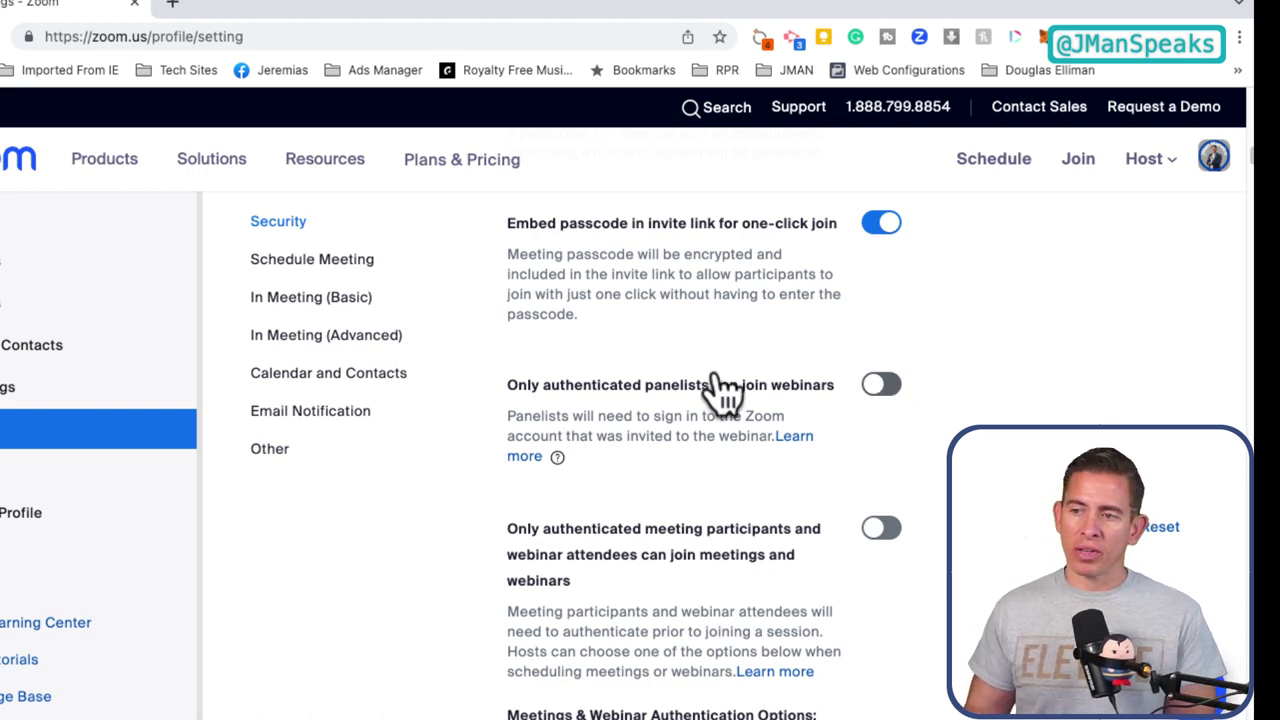
scroll(710, 385, down, 3)
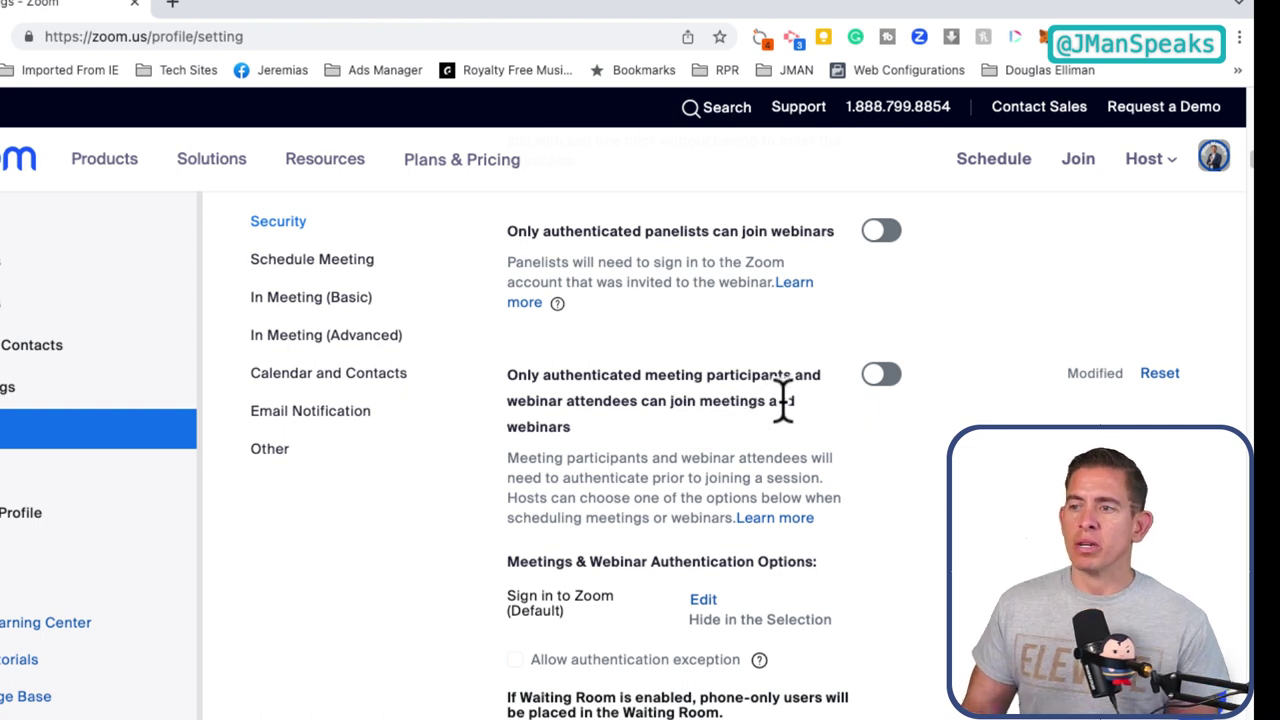
click(876, 378)
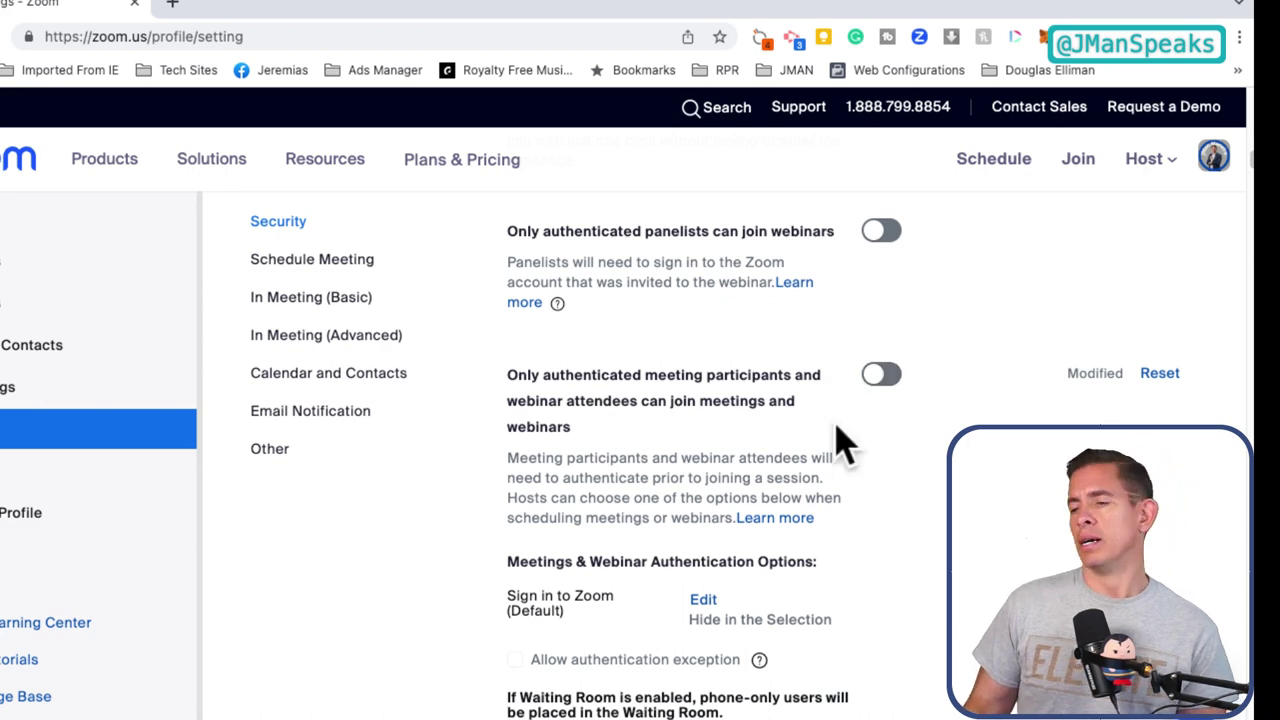
scroll(871, 557, down, 5)
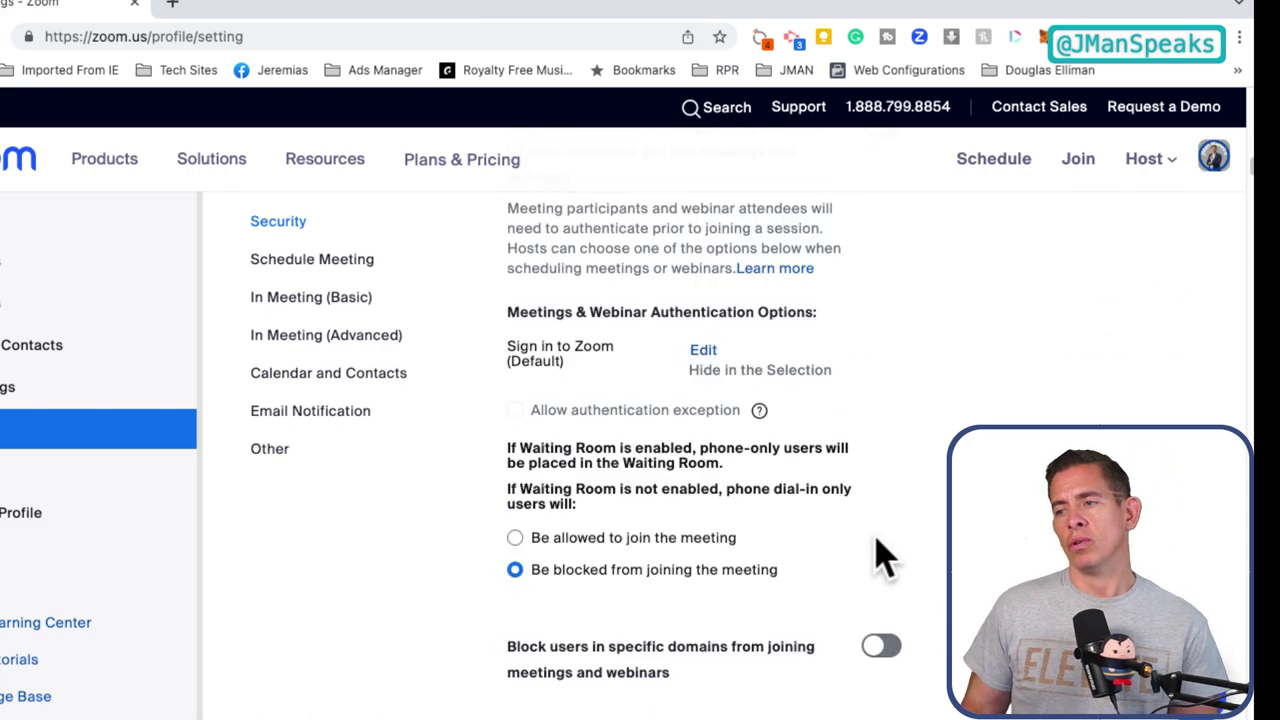
scroll(900, 491, up, 2)
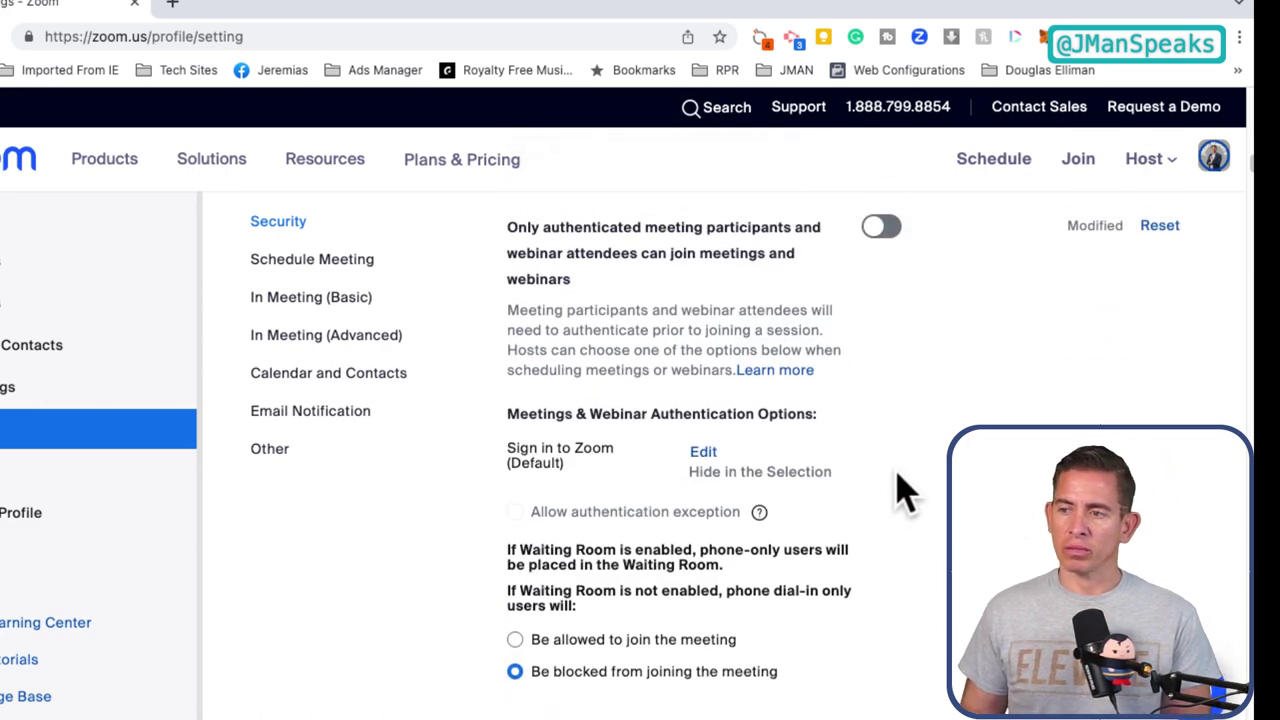
scroll(893, 370, down, 3)
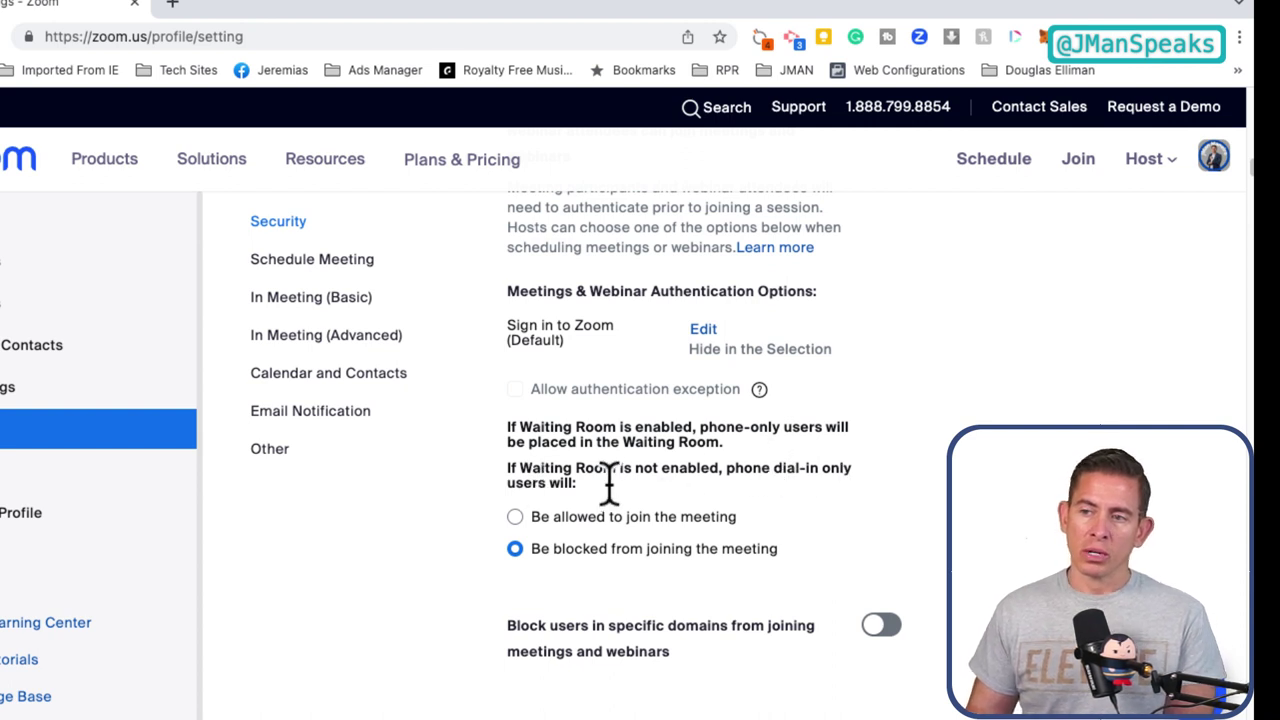
scroll(580, 515, down, 1)
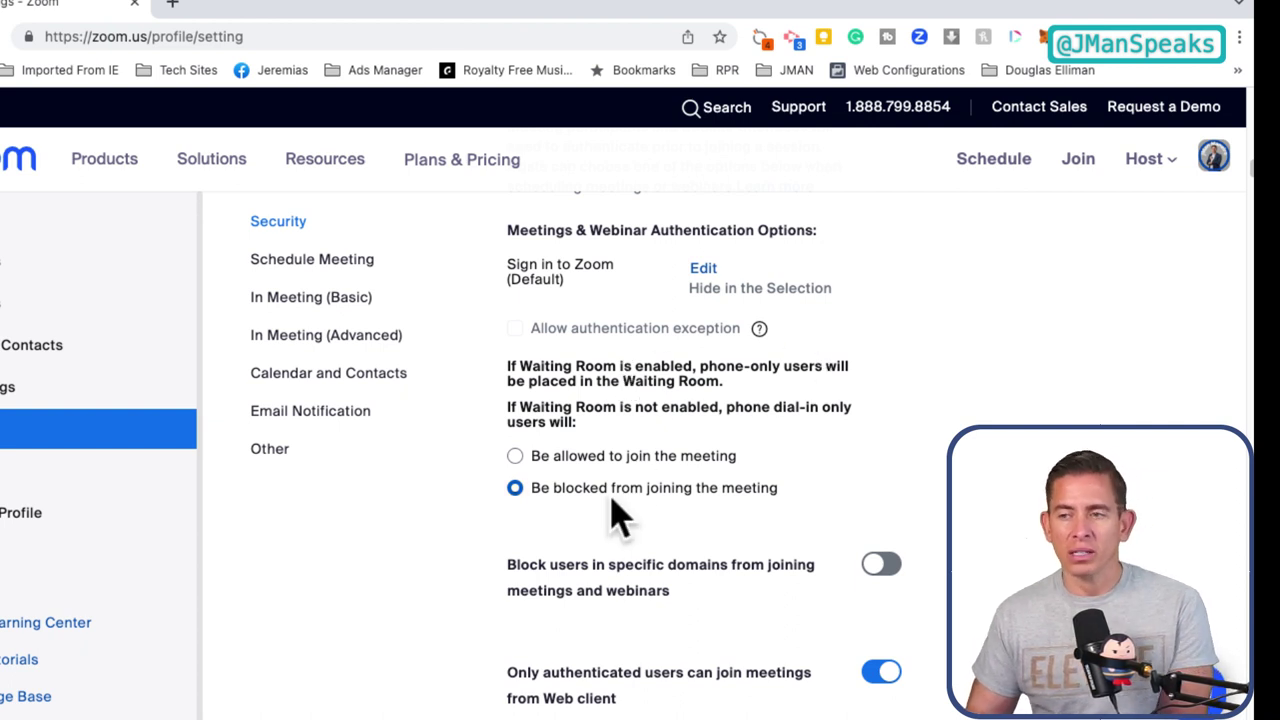
Turn on blocking of users in specific domains, enter the domain list field, and turn the setting back off
scroll(683, 420, down, 3)
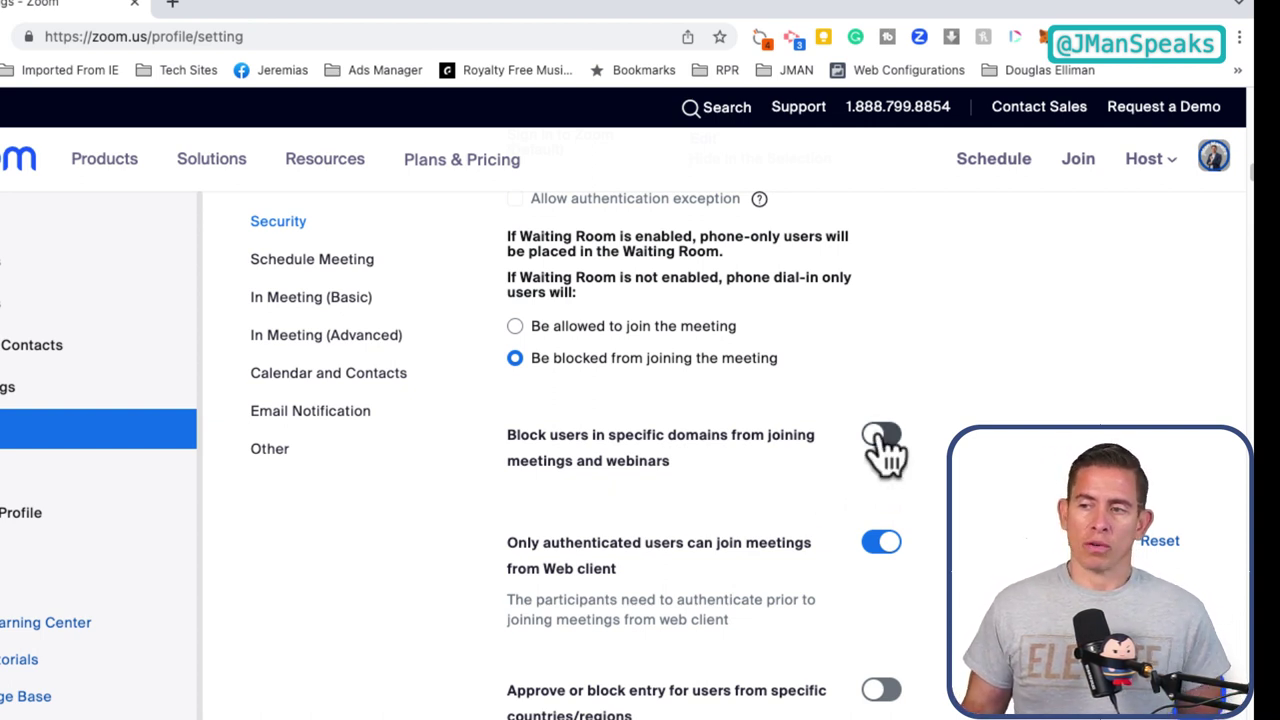
scroll(829, 380, down, 1)
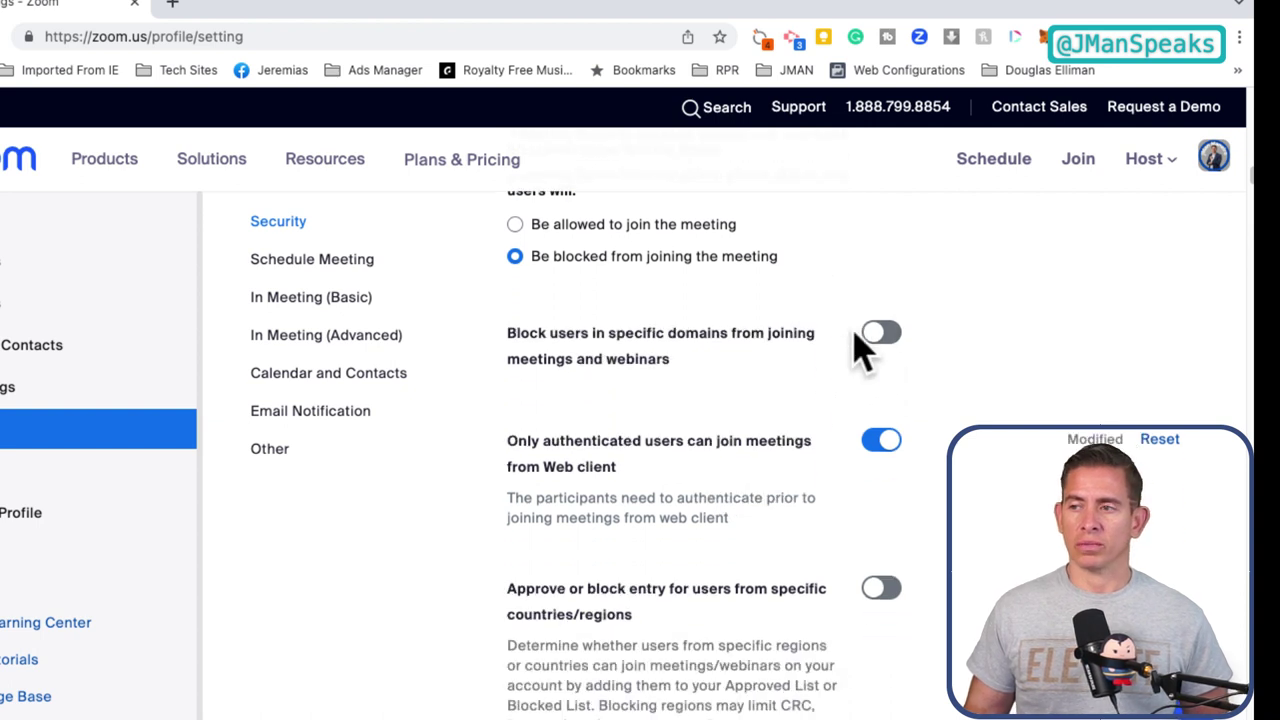
click(880, 338)
click(655, 540)
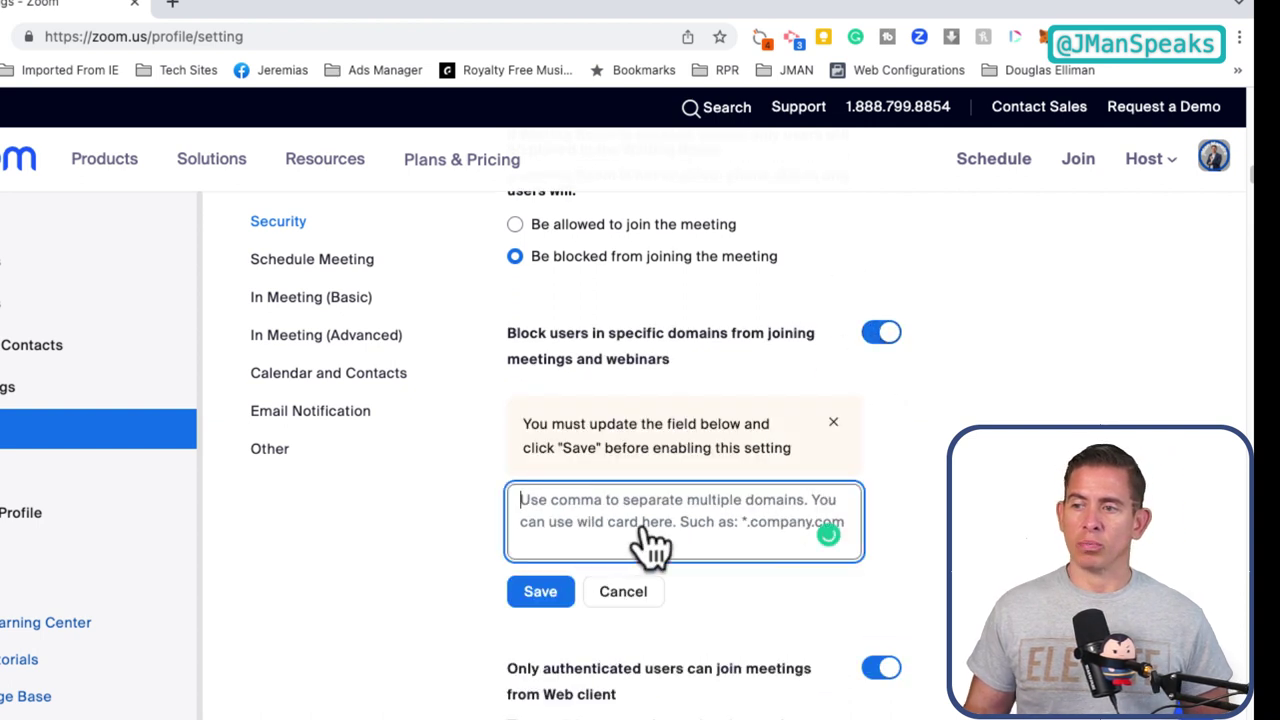
click(880, 337)
Open the options for approving or blocking entry for users from specific countries/regions, and cancel without selecting any
scroll(858, 440, down, 1)
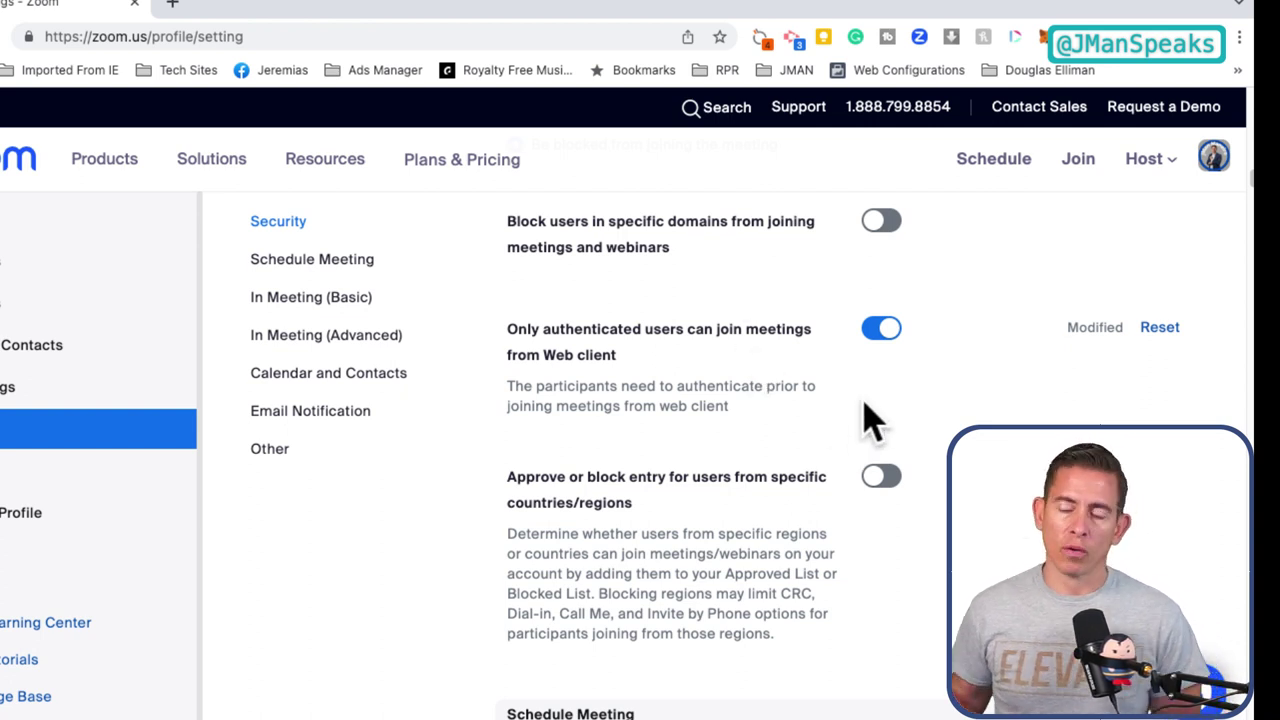
scroll(872, 410, down, 3)
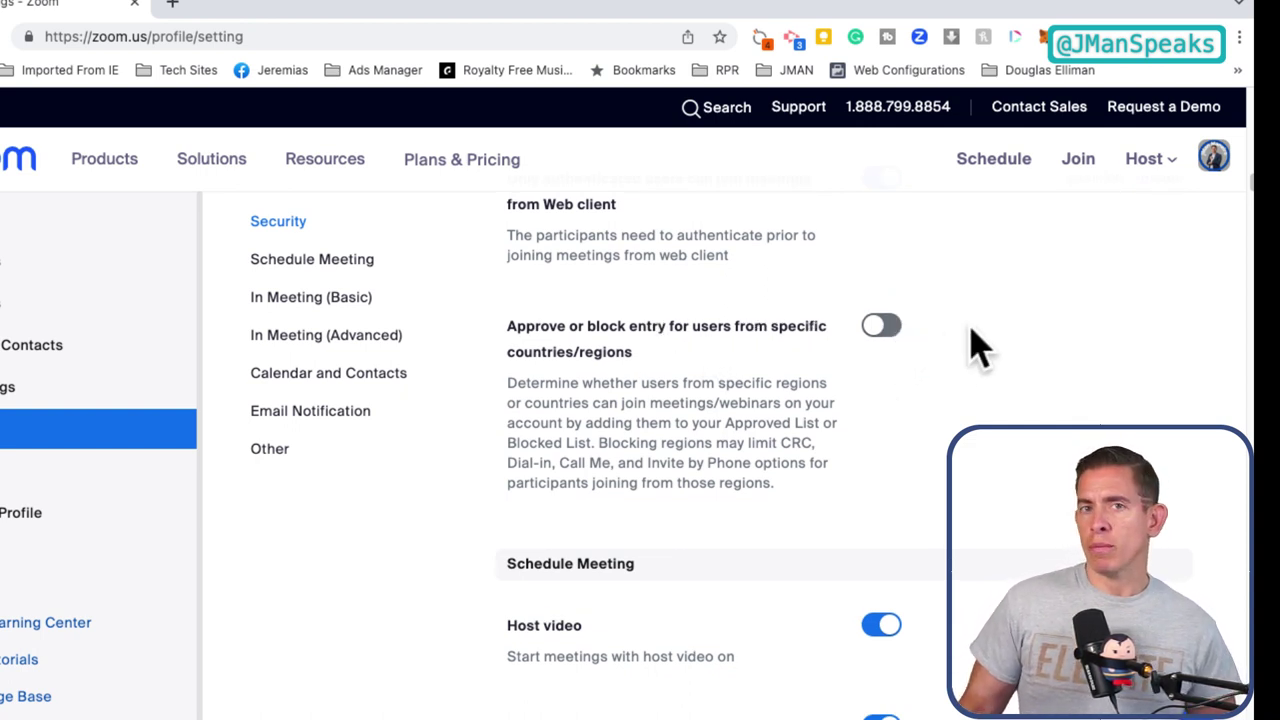
click(872, 335)
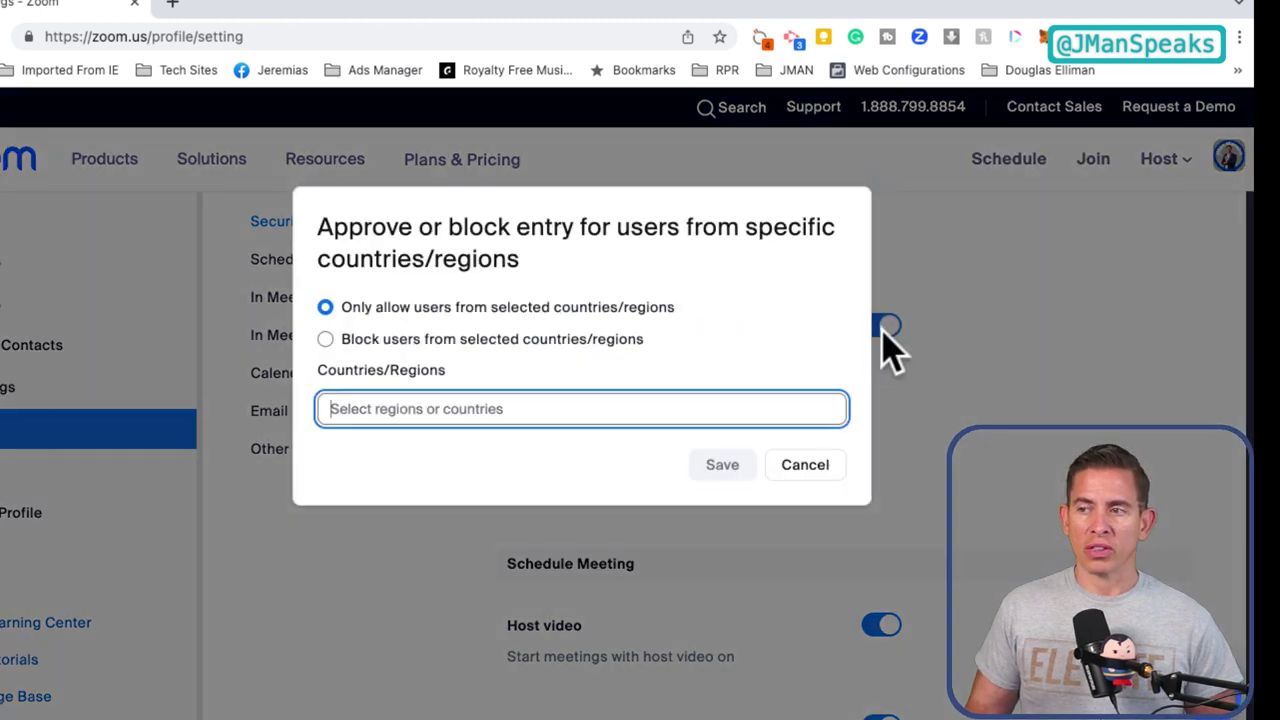
click(812, 465)
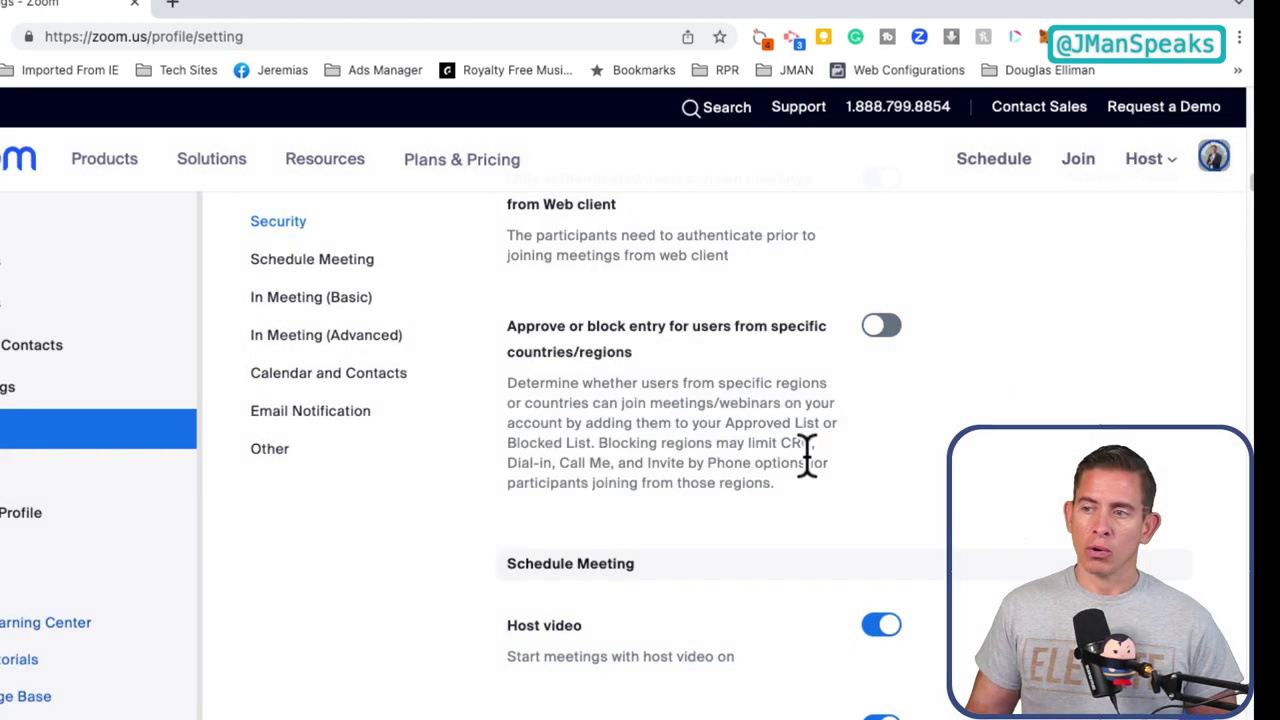
Review the Schedule Meeting settings for host video, participants video and audio type
scroll(1008, 480, down, 2)
scroll(1006, 476, down, 4)
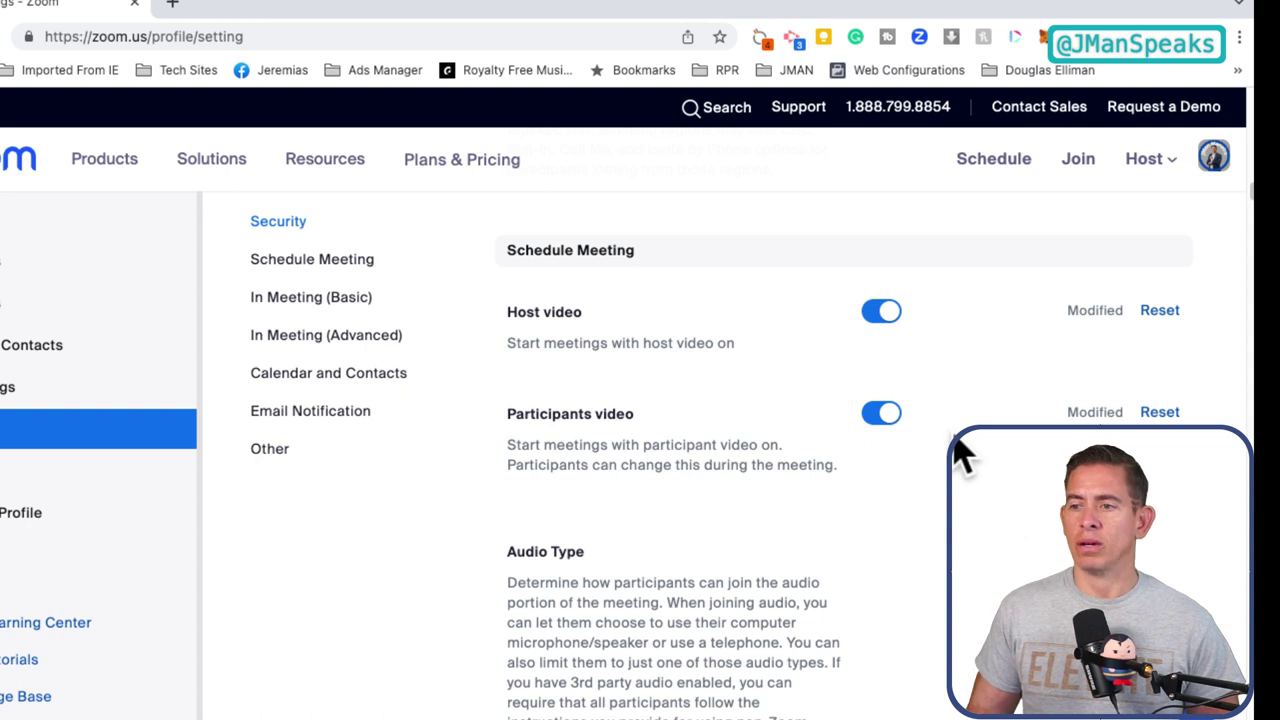
scroll(962, 452, down, 1)
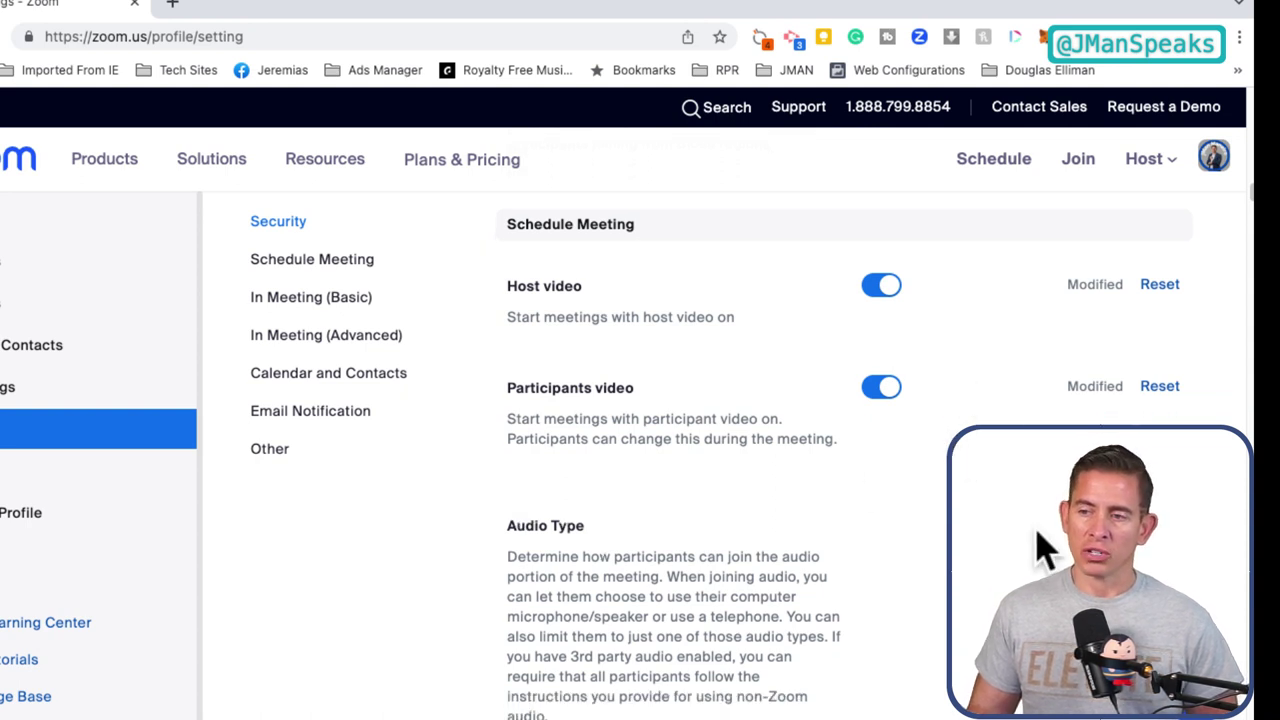
scroll(1040, 553, down, 2)
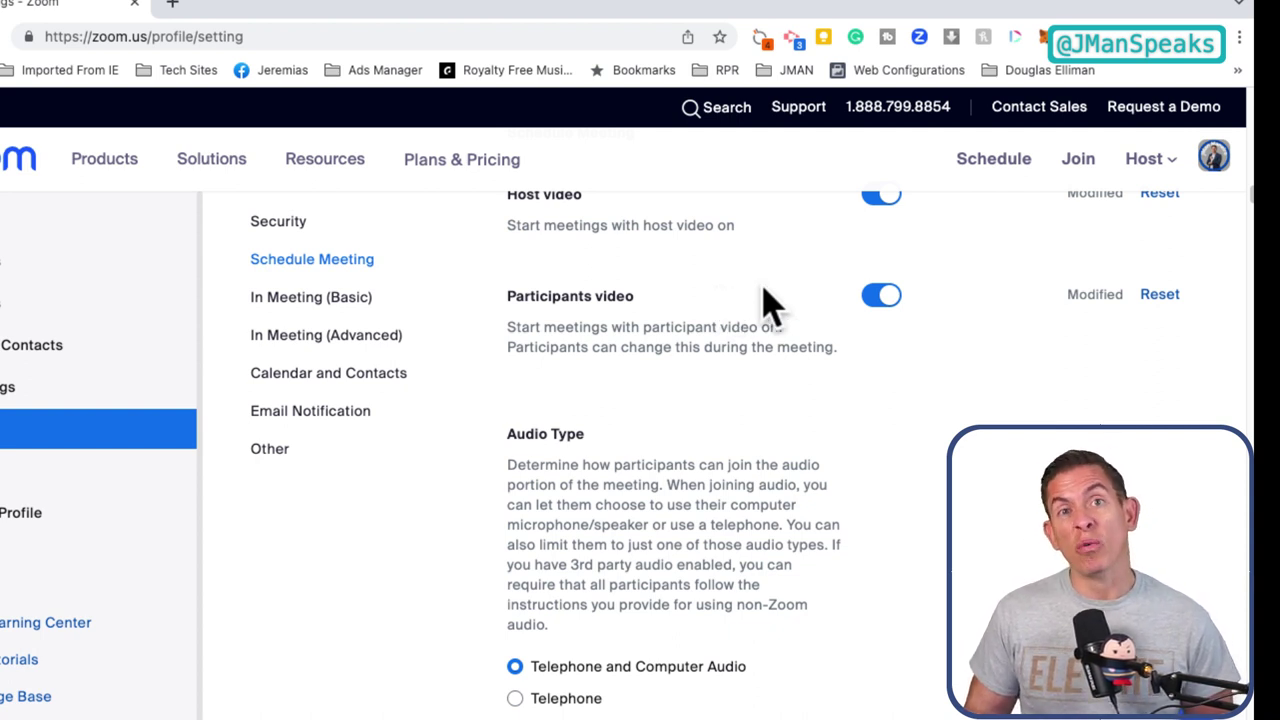
scroll(729, 429, down, 2)
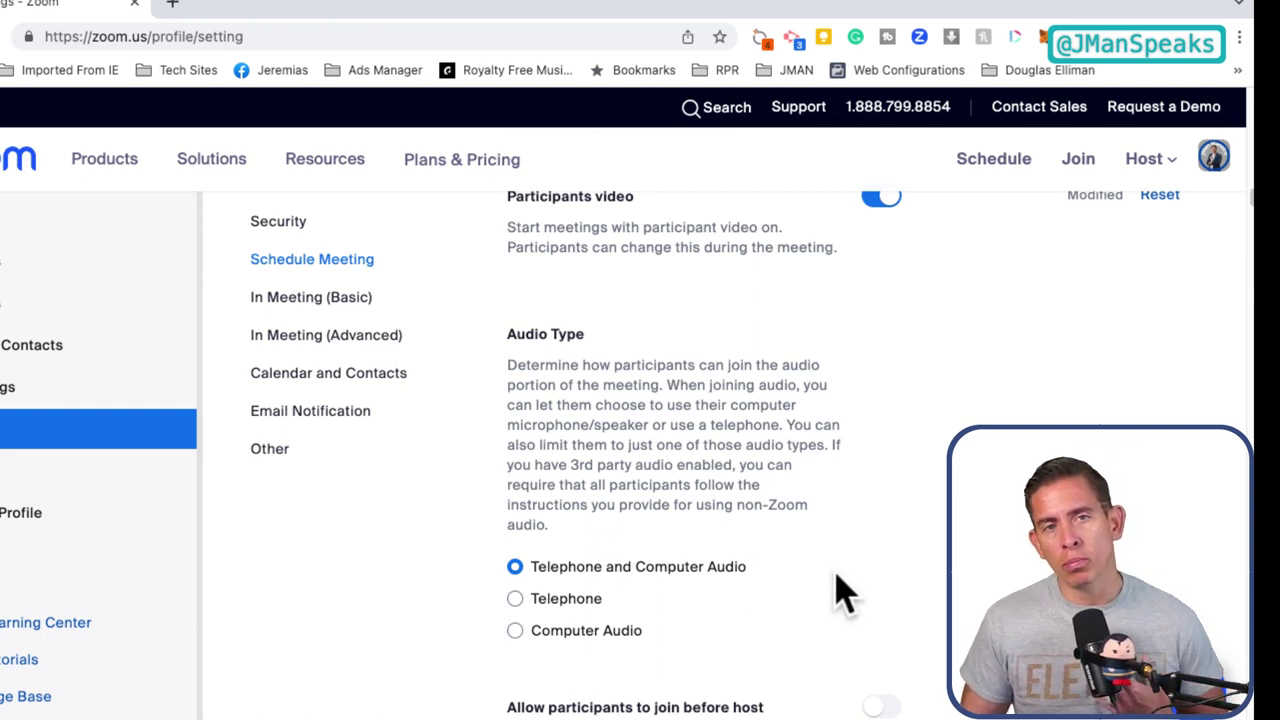
scroll(890, 437, down, 1)
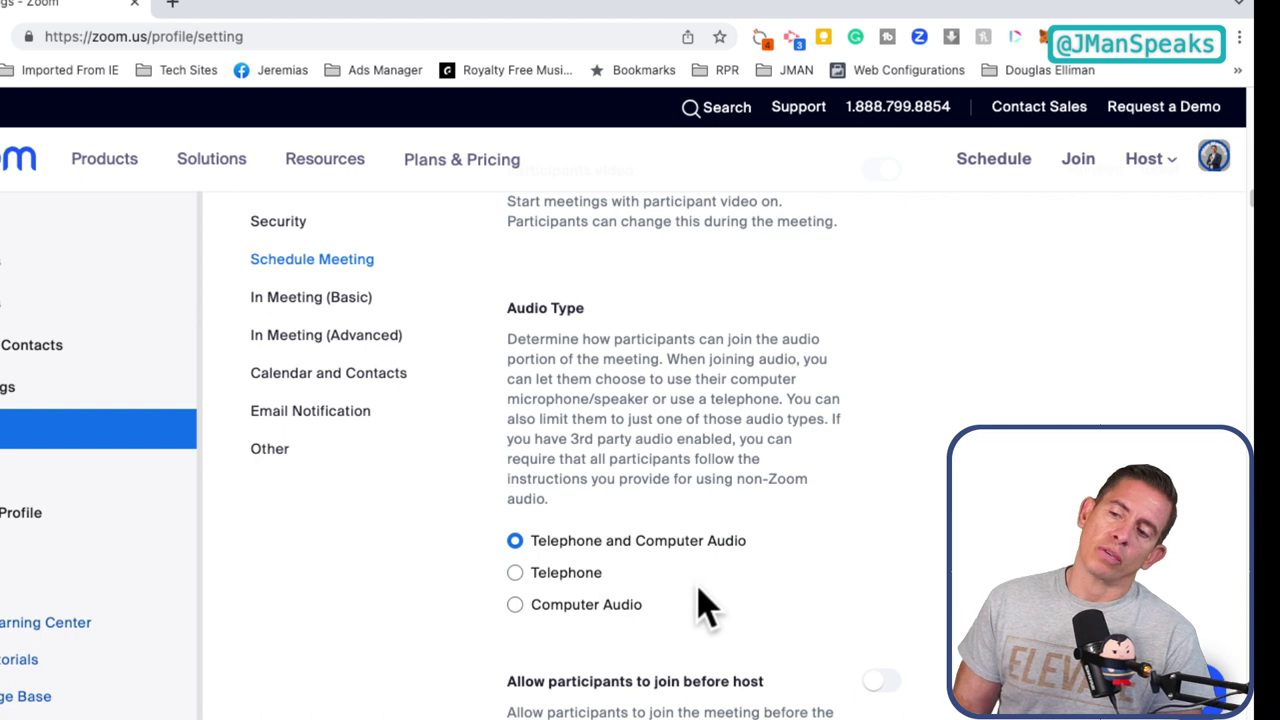
scroll(835, 495, down, 2)
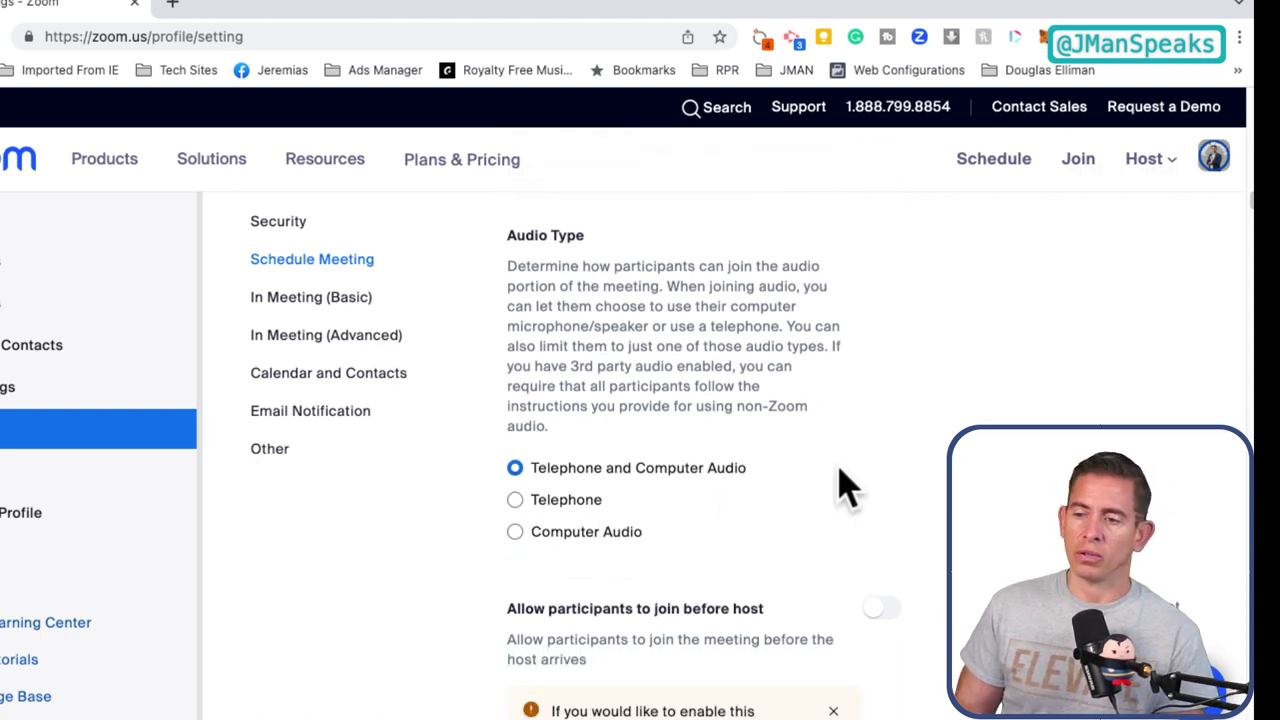
scroll(850, 470, down, 3)
scroll(870, 370, down, 1)
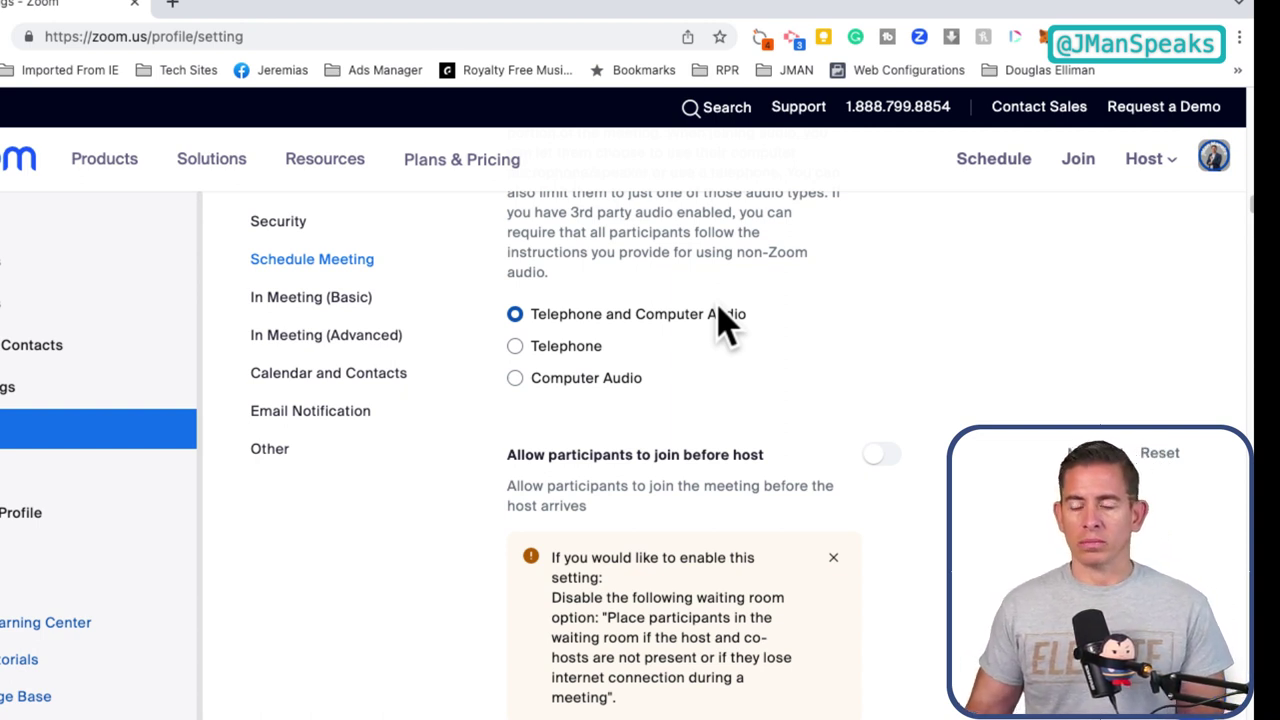
Review the settings for joining before host, starting Zoom Rooms meetings with a host key, and using the Personal Meeting ID
scroll(866, 391, down, 3)
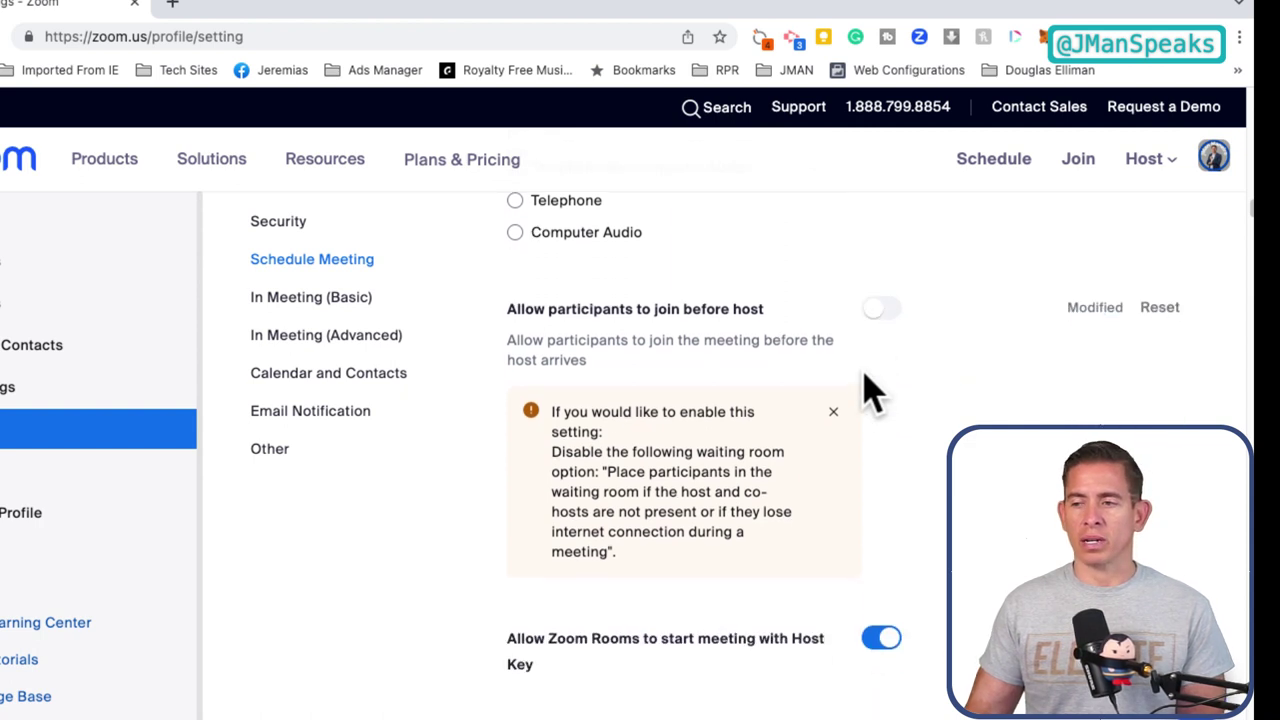
scroll(860, 405, down, 2)
scroll(858, 410, down, 3)
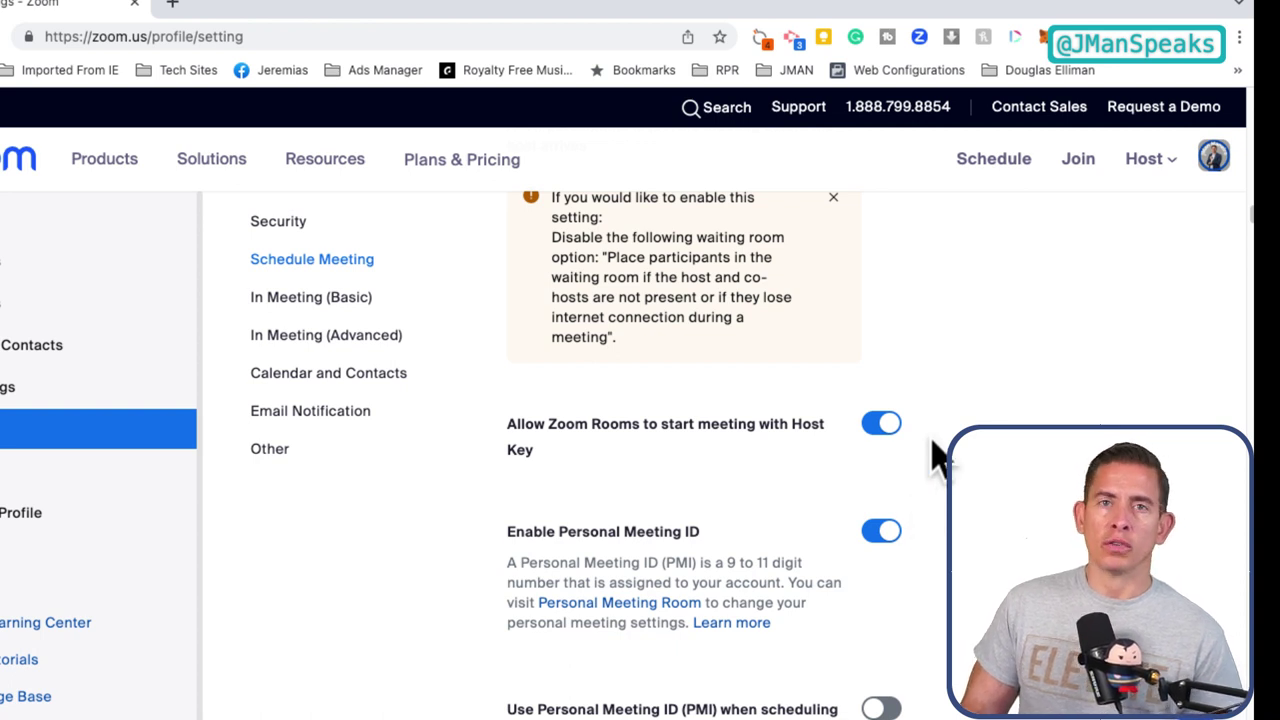
scroll(905, 520, down, 1)
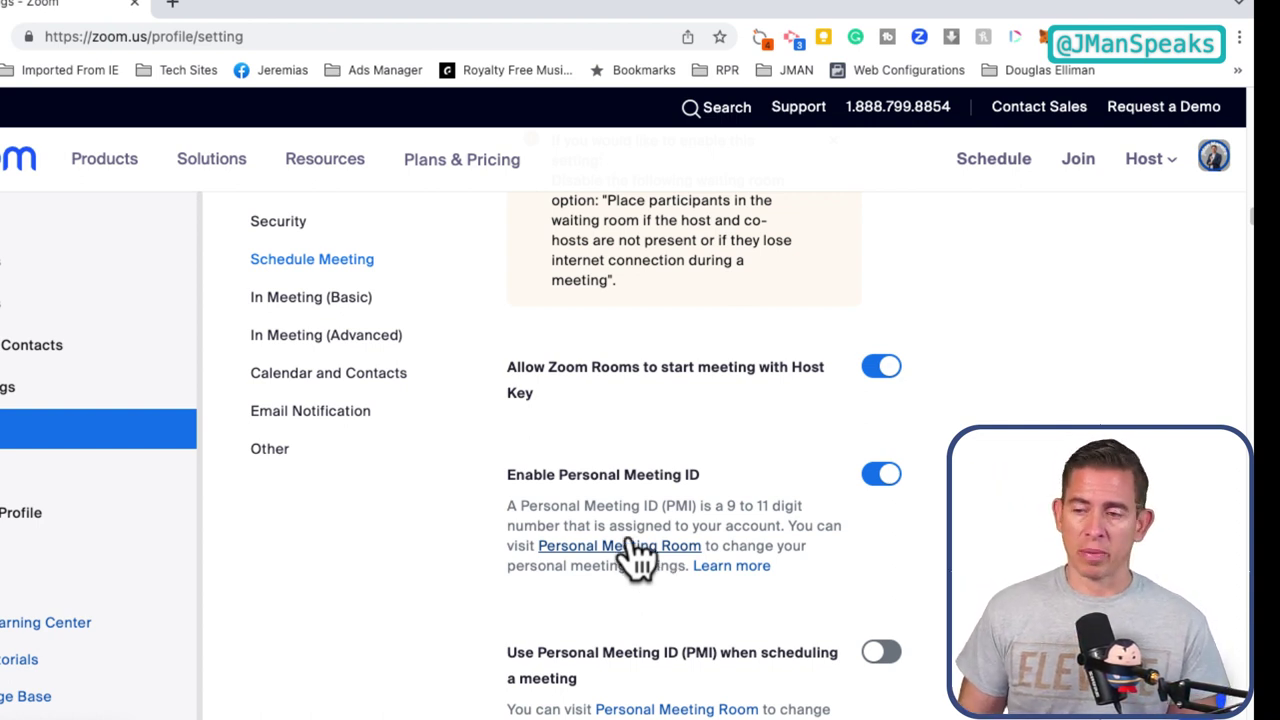
scroll(750, 495, down, 2)
scroll(750, 495, down, 2)
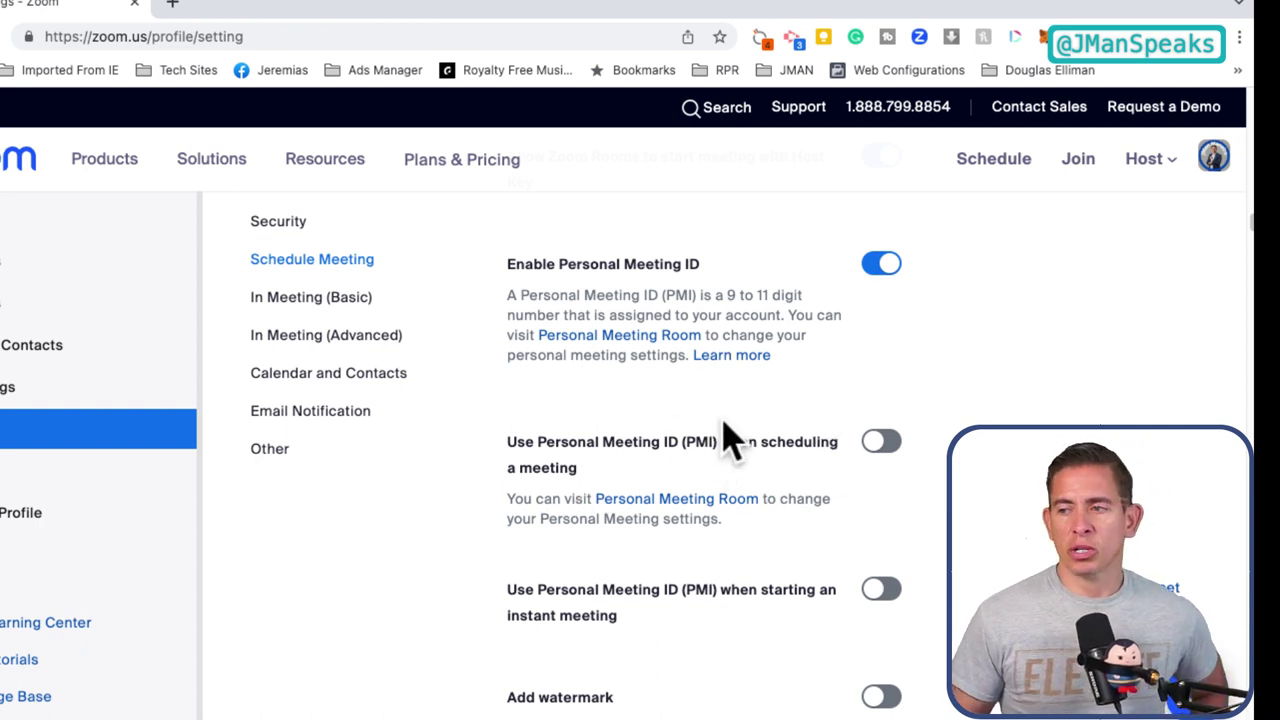
scroll(770, 480, down, 3)
scroll(785, 495, down, 1)
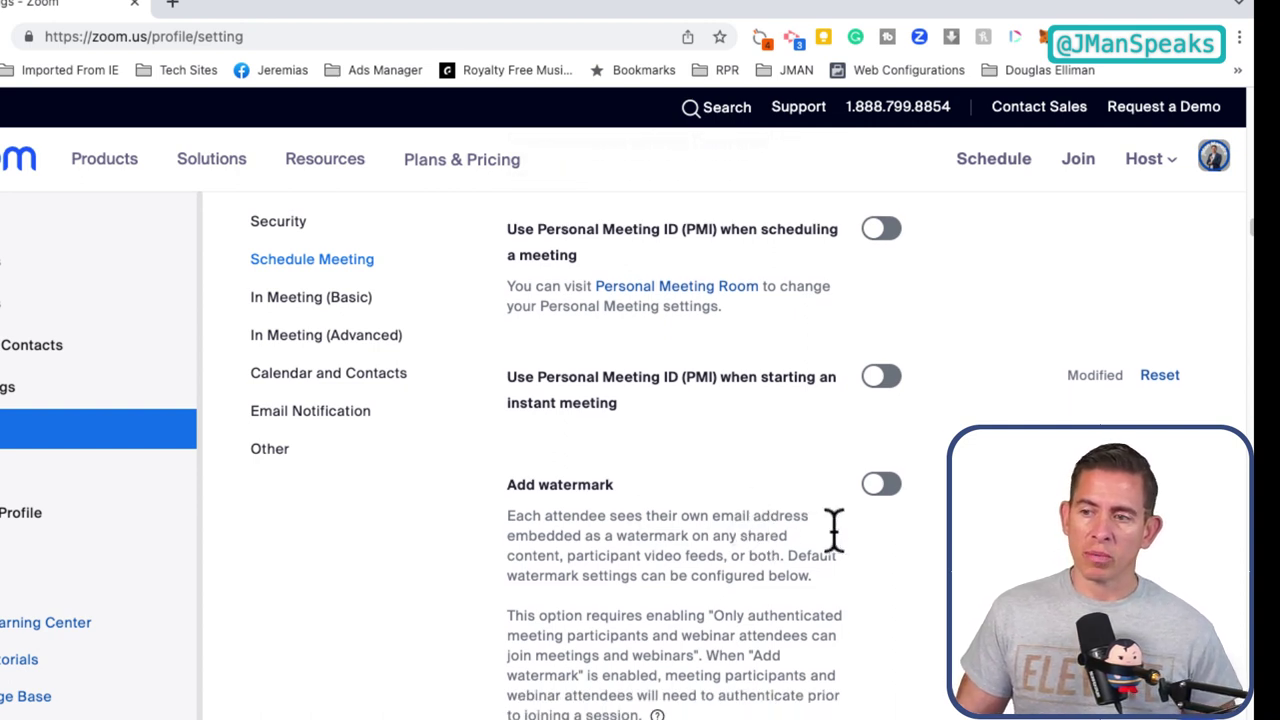
Turn on the Add watermark setting, look over its layout and visibility options, and turn it back off
click(881, 488)
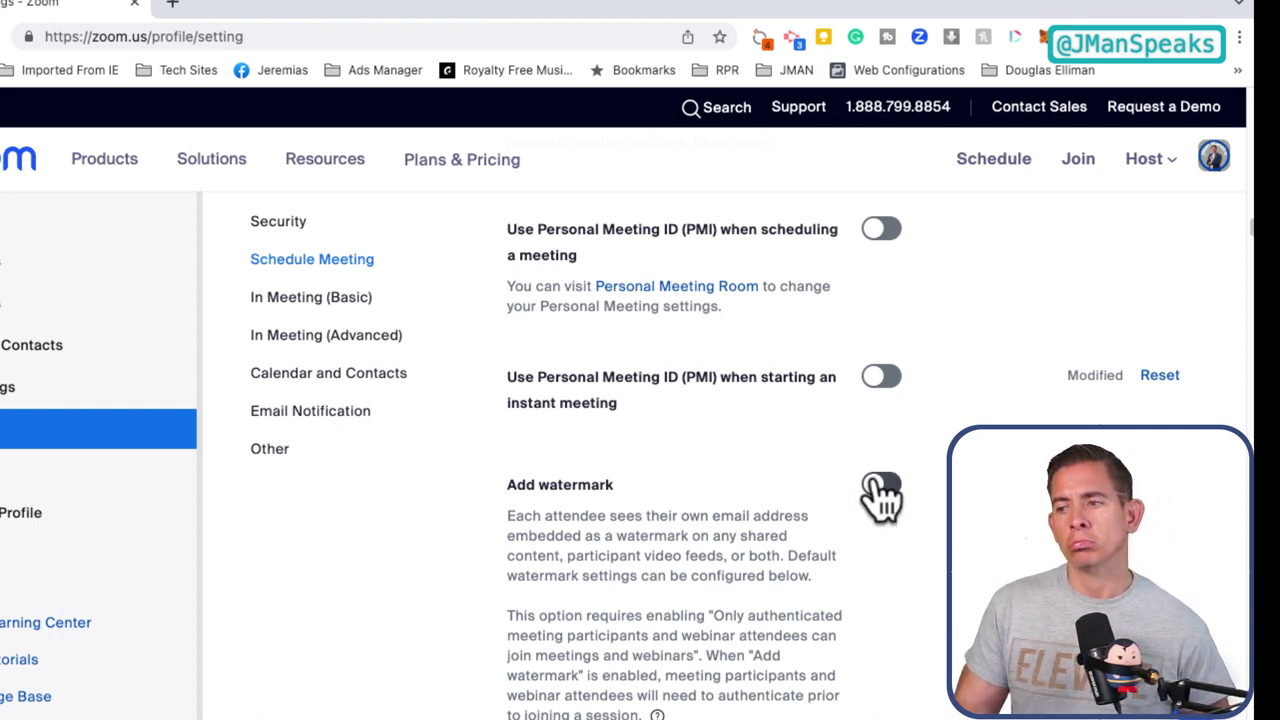
scroll(845, 515, down, 2)
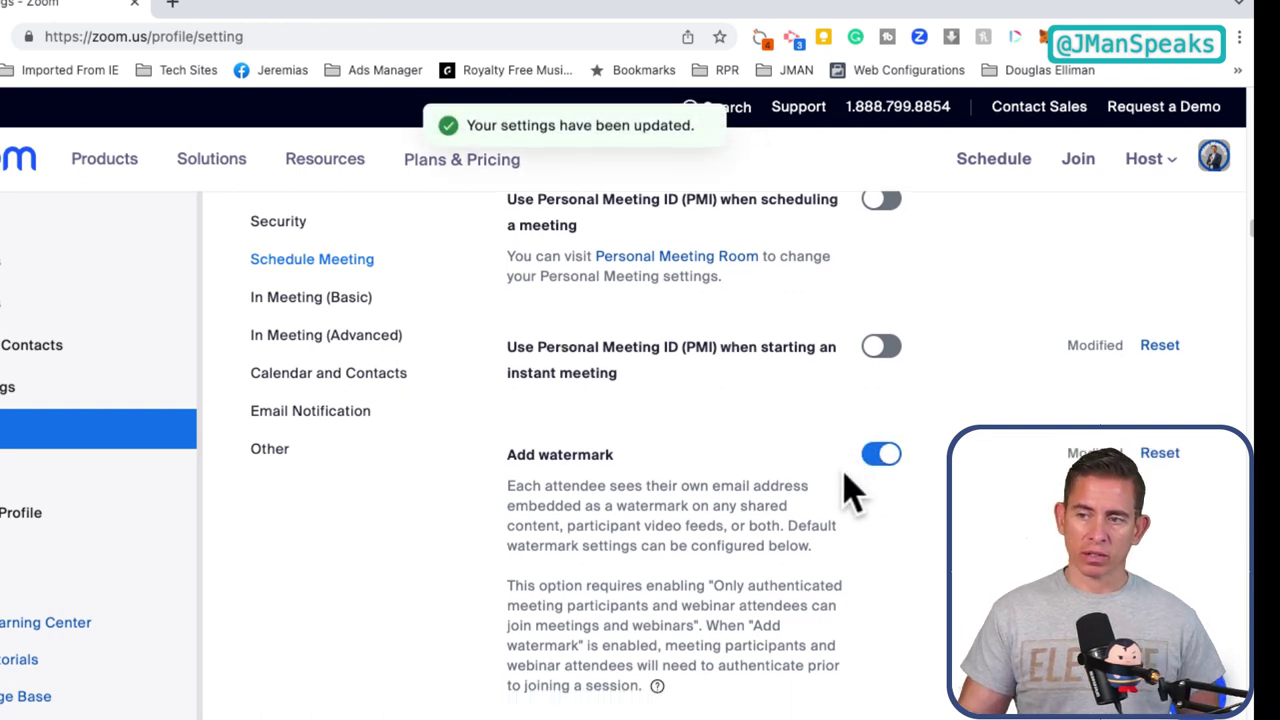
scroll(810, 485, down, 4)
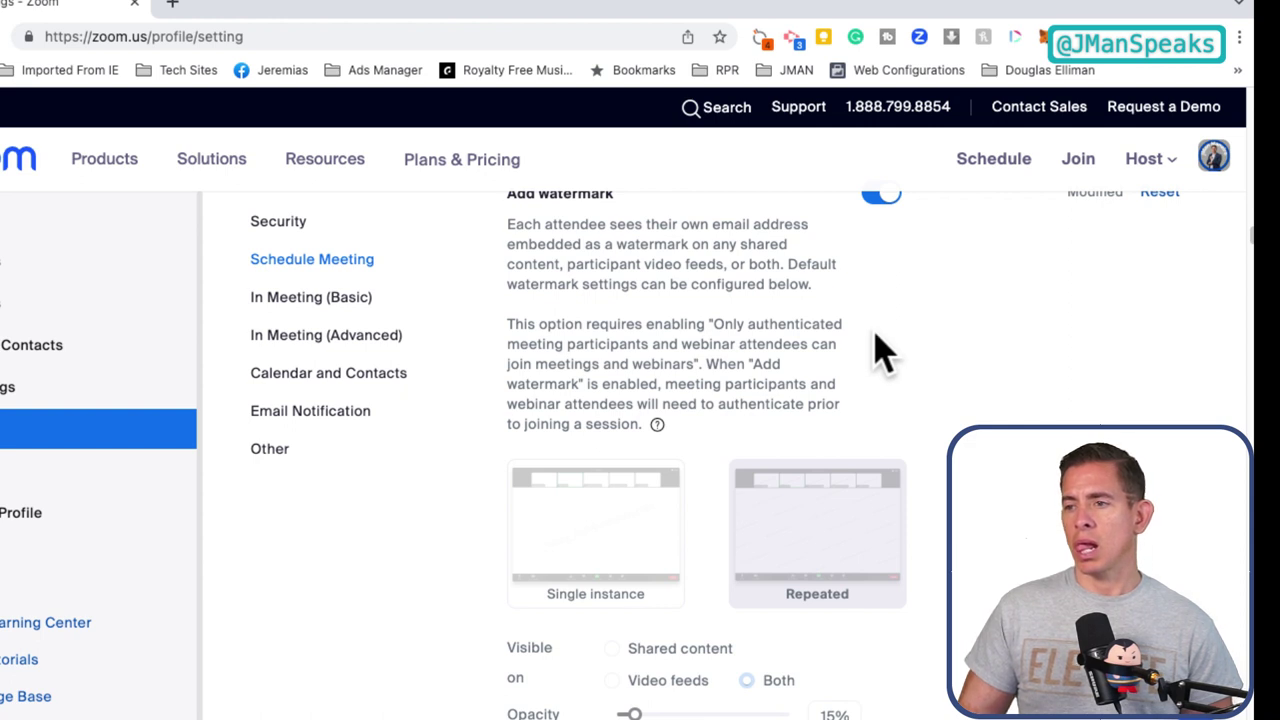
scroll(880, 350, up, 1)
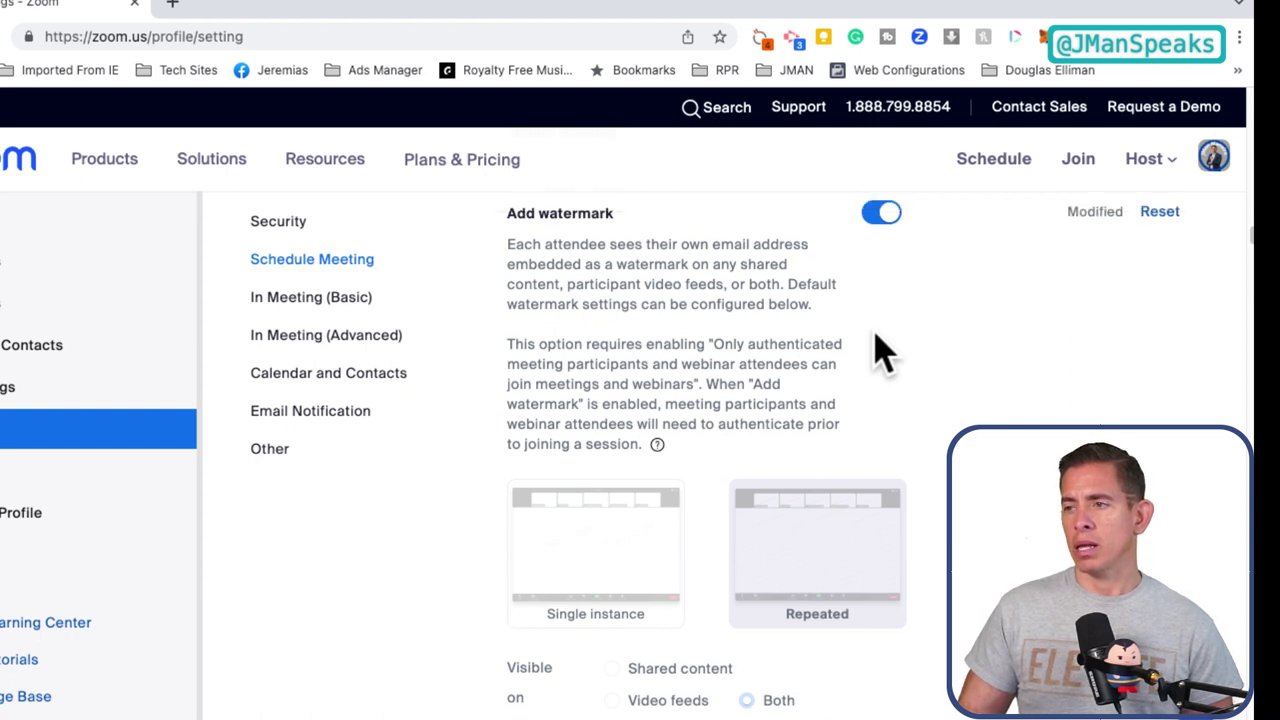
click(884, 220)
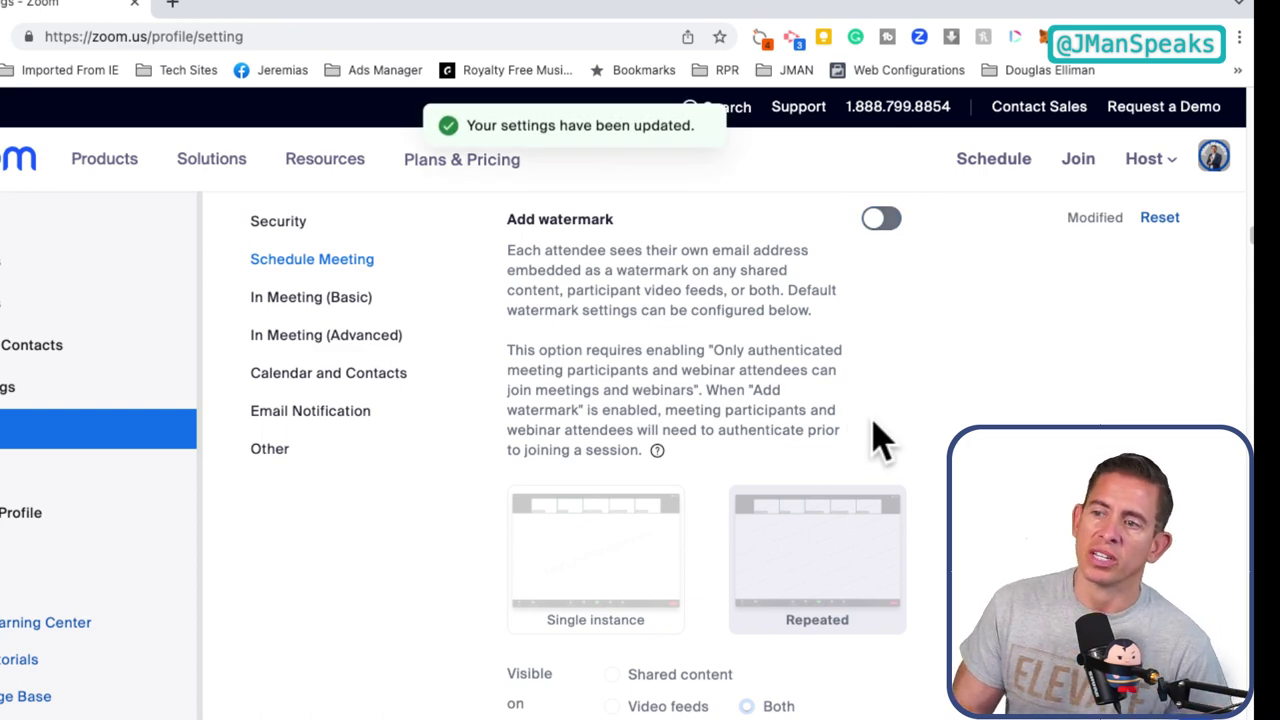
Review the settings for muting participants when they join, upcoming meeting reminders, and meeting and webinar templates
scroll(880, 440, down, 3)
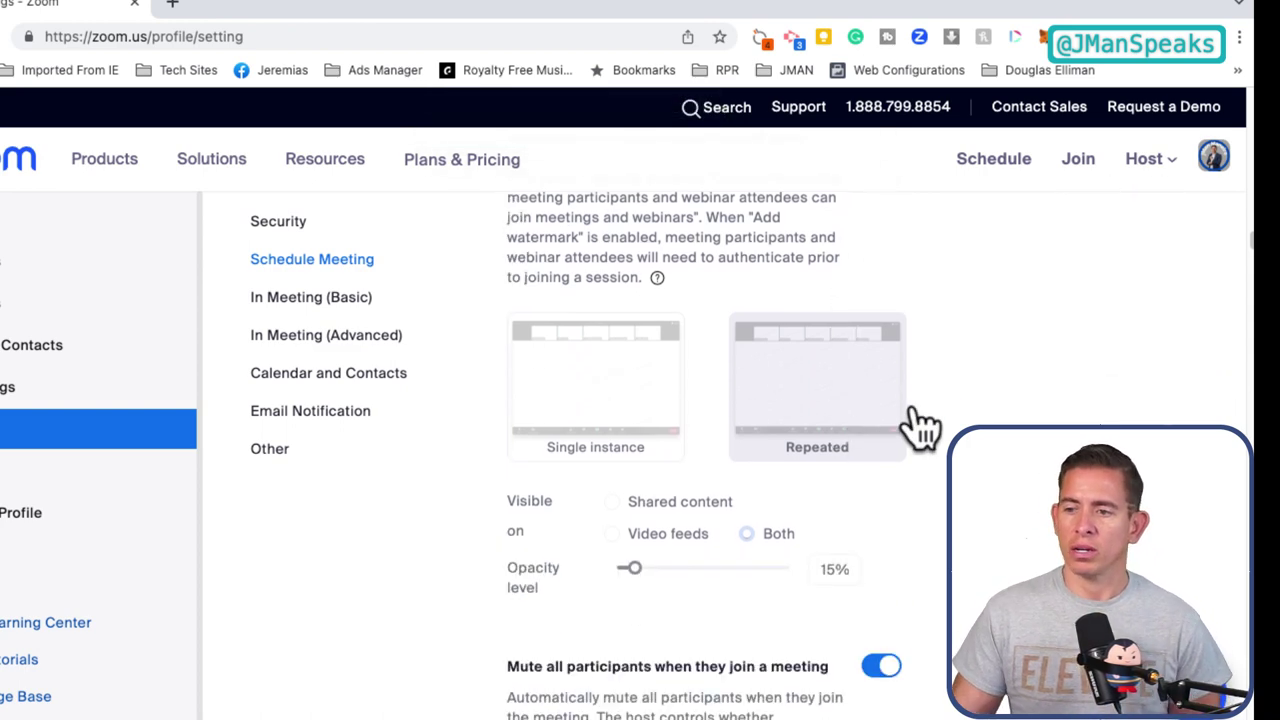
scroll(920, 420, down, 3)
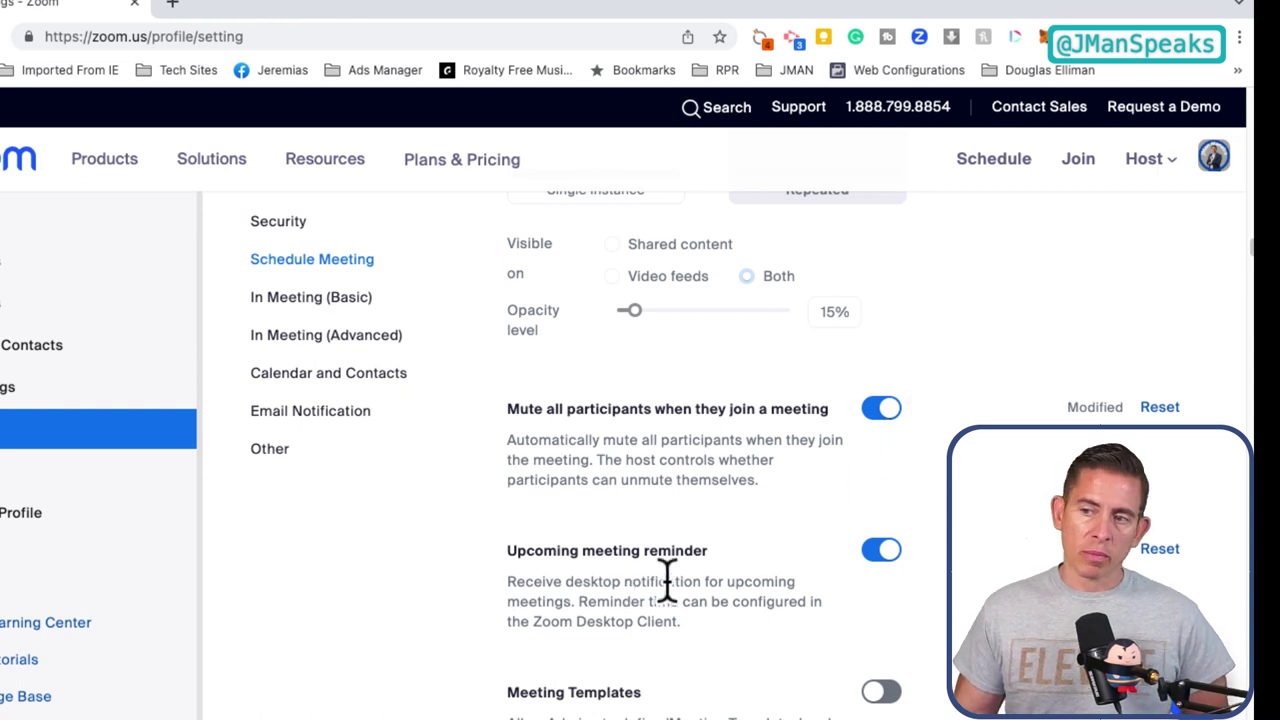
scroll(697, 590, down, 3)
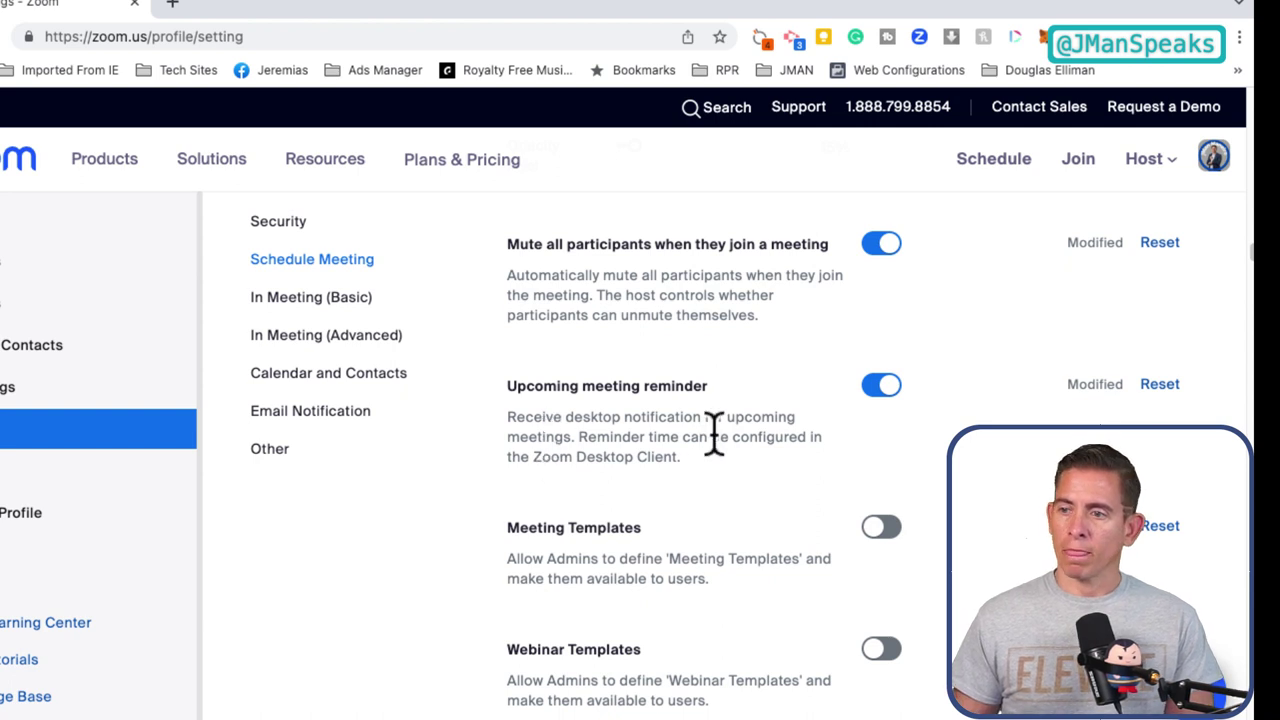
Review the meeting and webinar template settings and the encryption requirement for 3rd party endpoints
scroll(735, 418, down, 3)
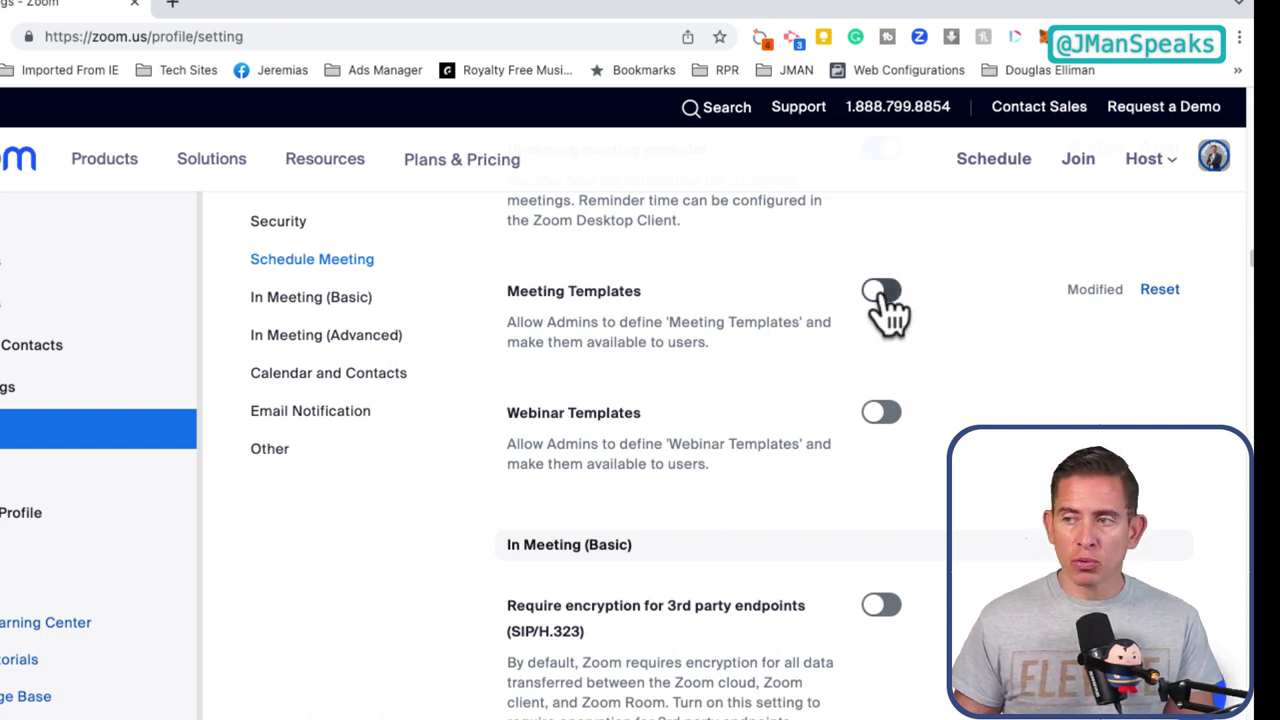
scroll(830, 412, down, 1)
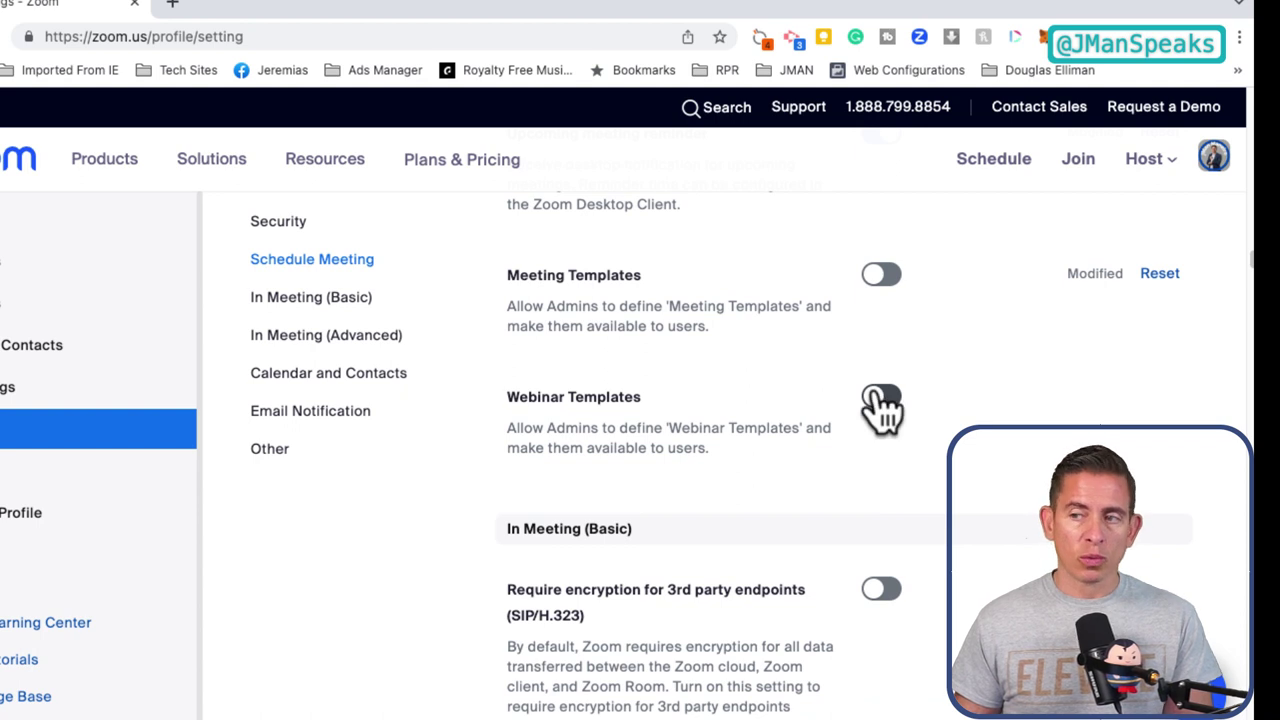
scroll(815, 410, down, 1)
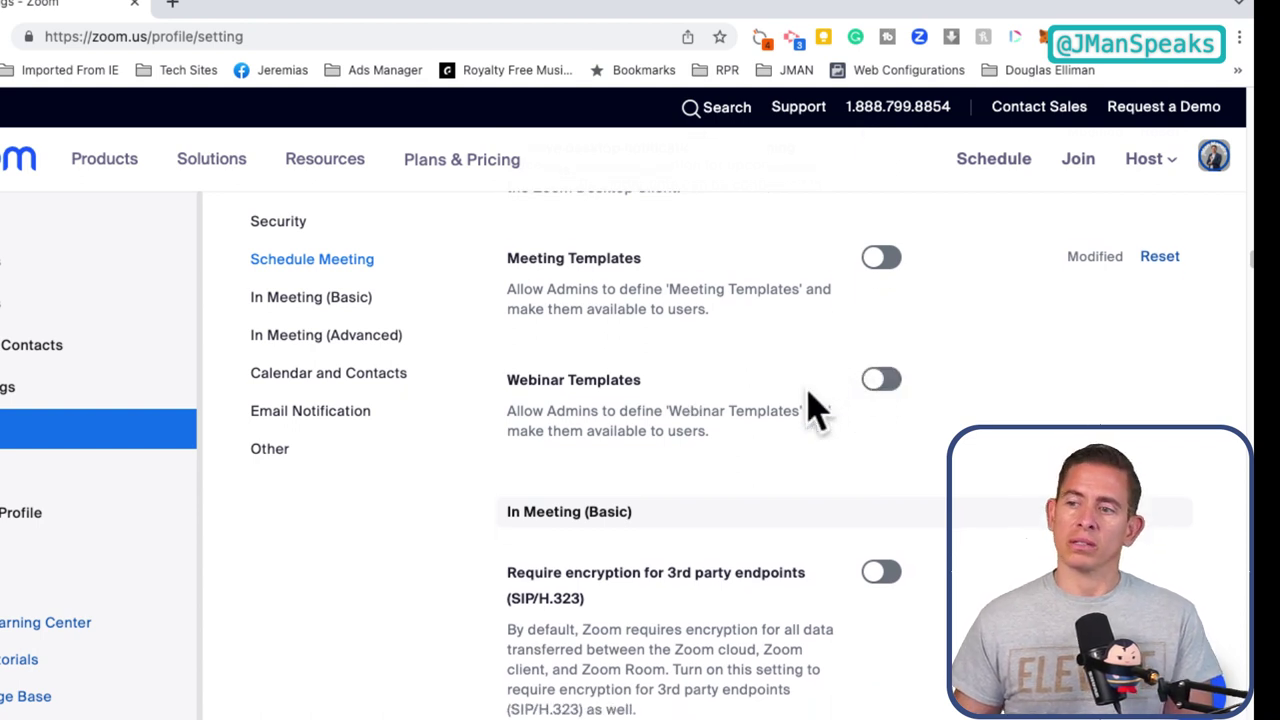
scroll(815, 410, down, 2)
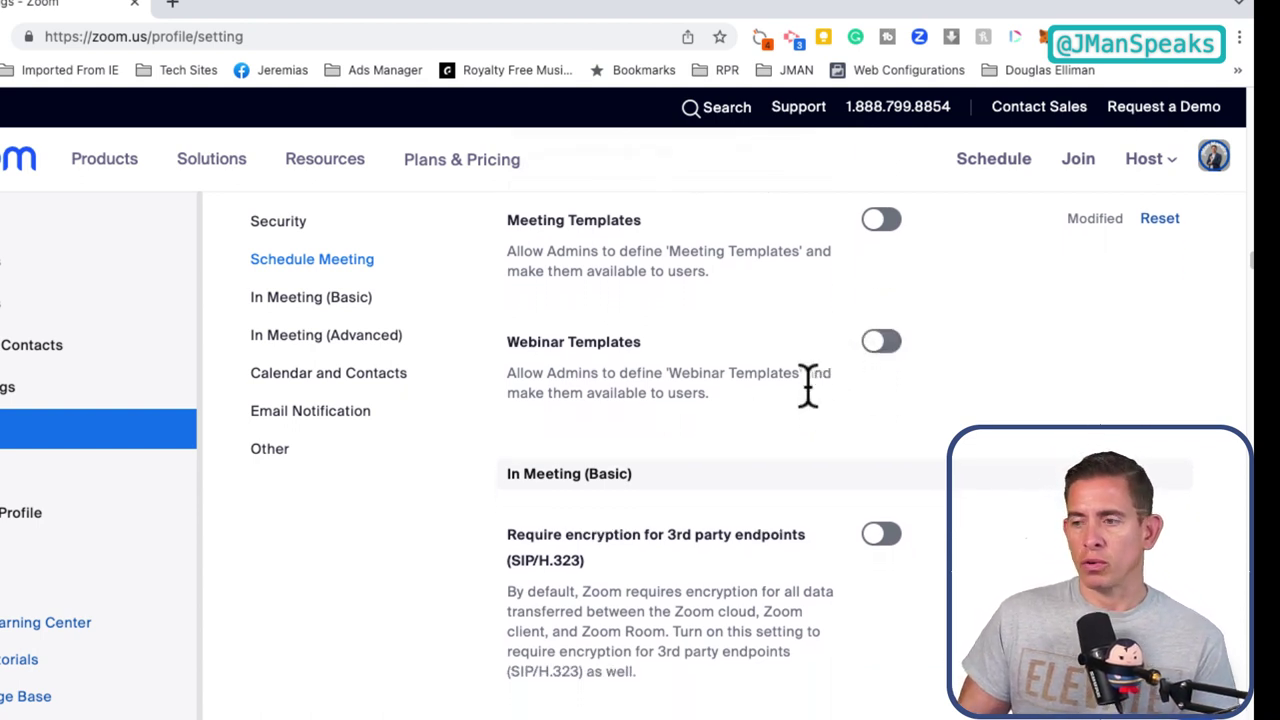
scroll(815, 405, down, 4)
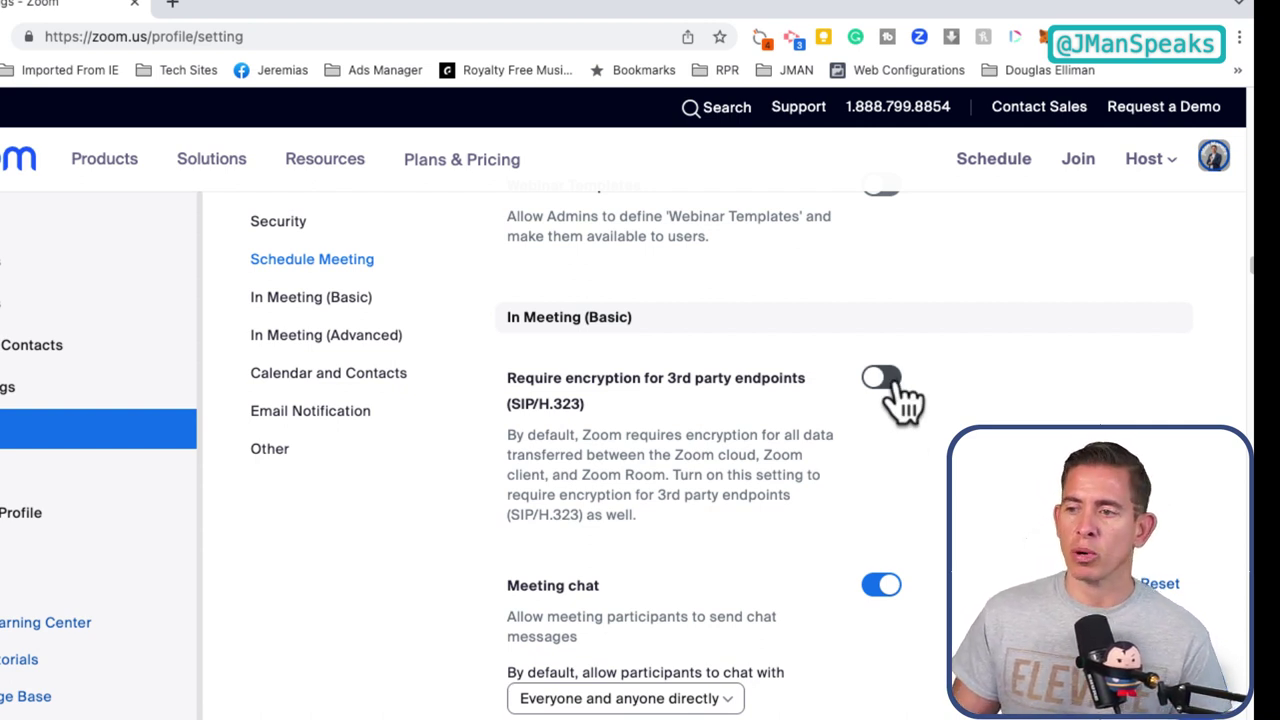
scroll(858, 448, down, 1)
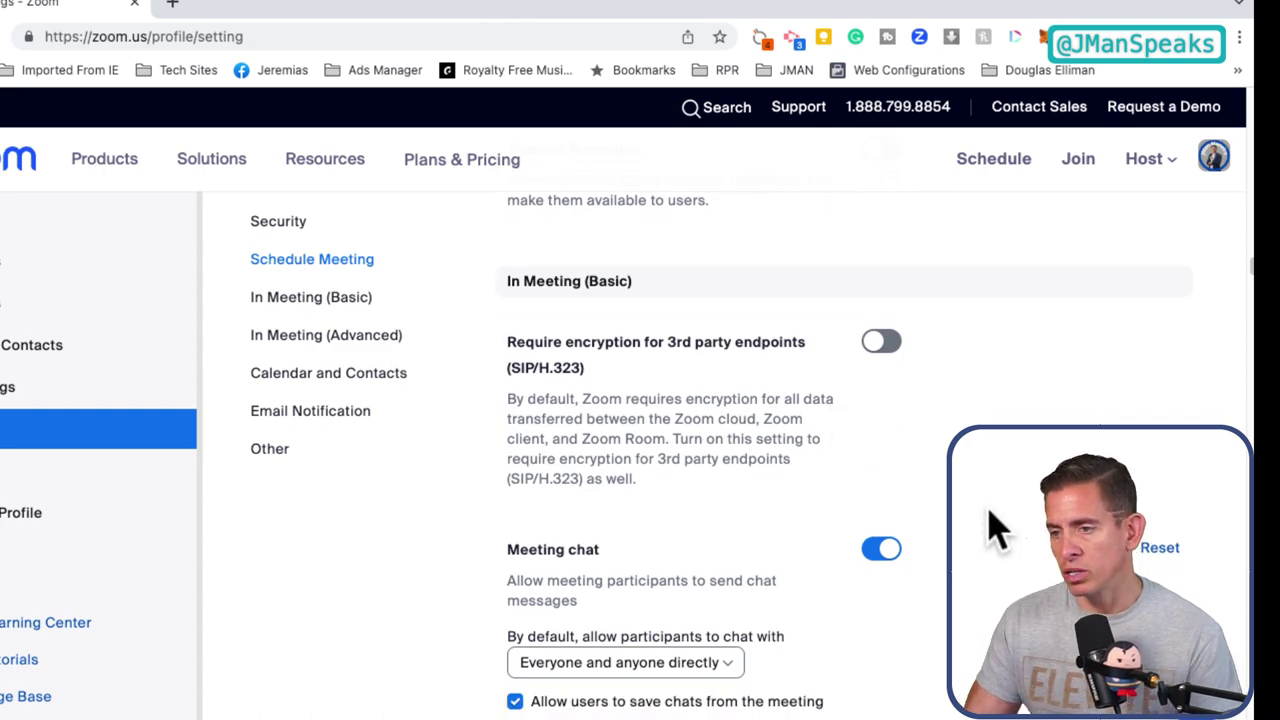
Review the Meeting chat and New meeting chat experience options, including saving chats, deleting messages, screenshots and emoji reactions
scroll(994, 529, down, 3)
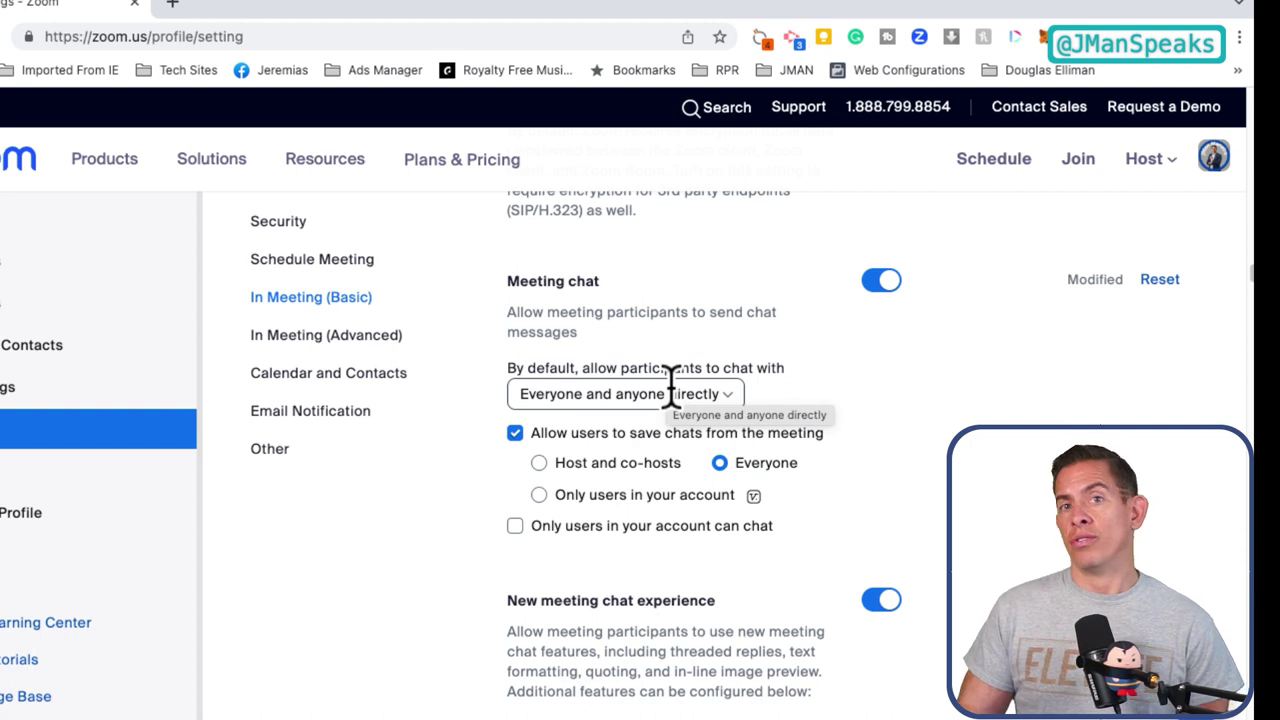
scroll(557, 540, down, 1)
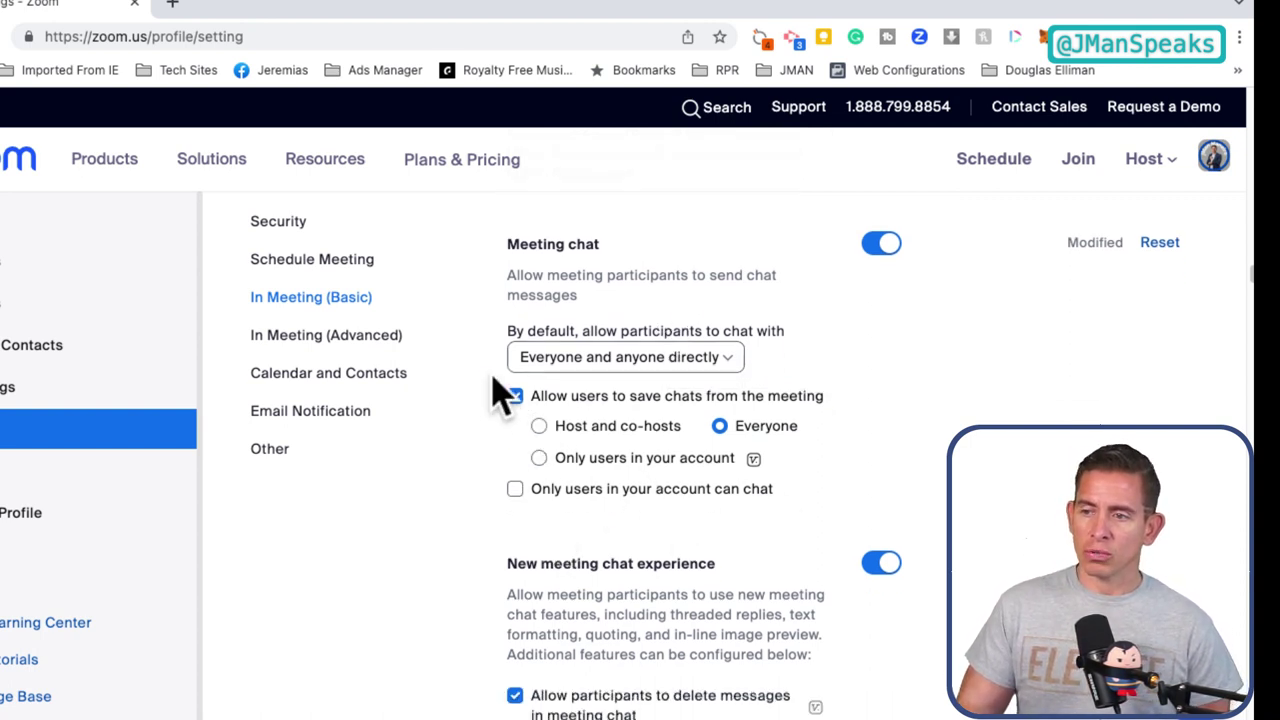
scroll(752, 470, down, 3)
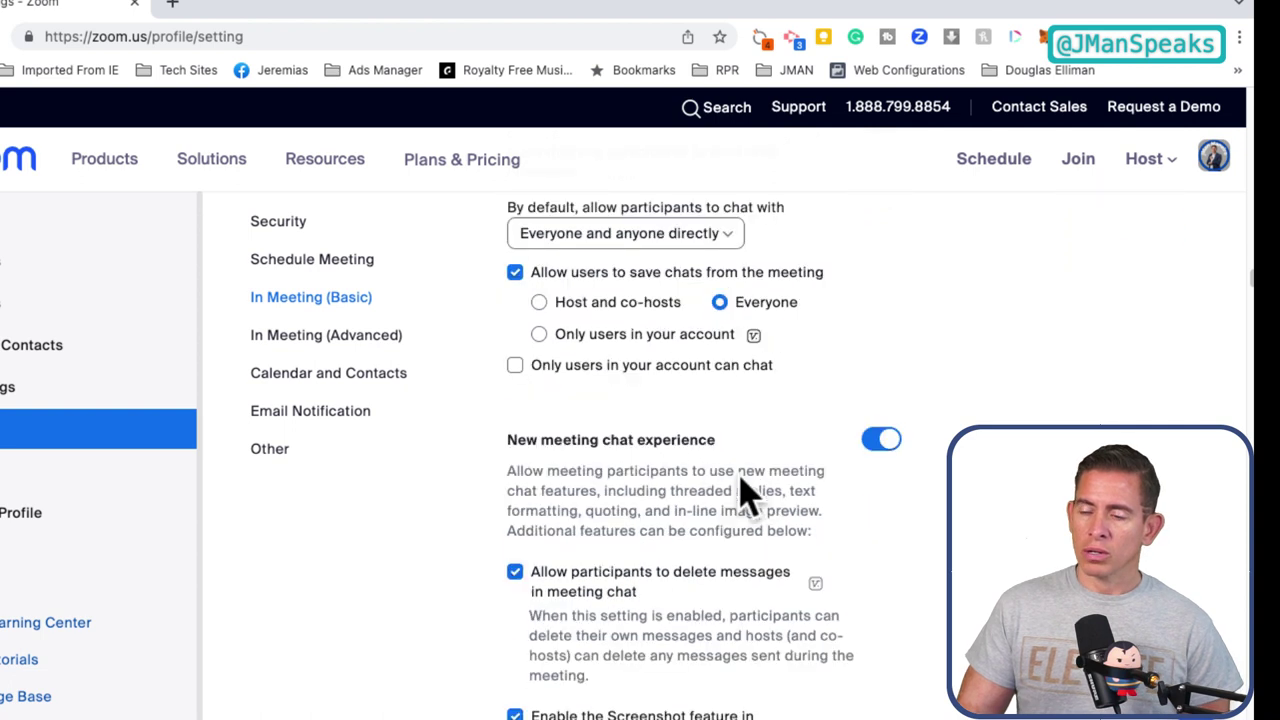
scroll(1020, 368, down, 3)
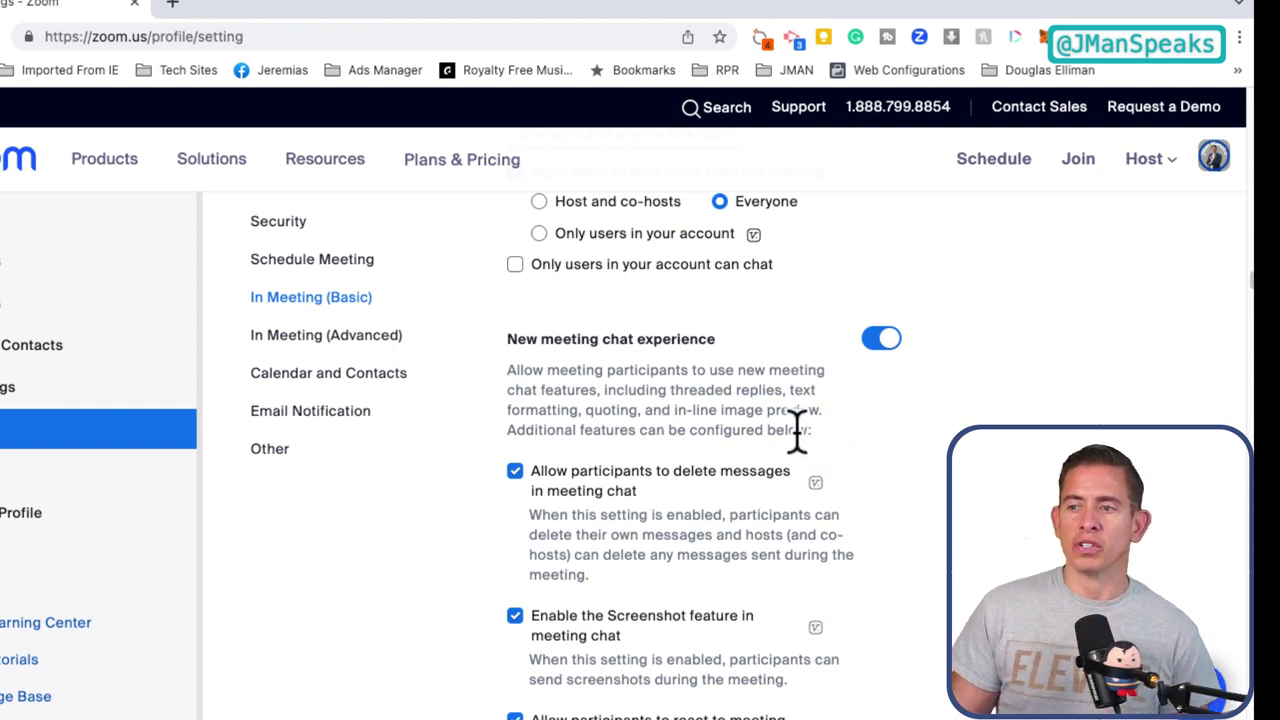
scroll(795, 465, down, 1)
scroll(795, 465, down, 2)
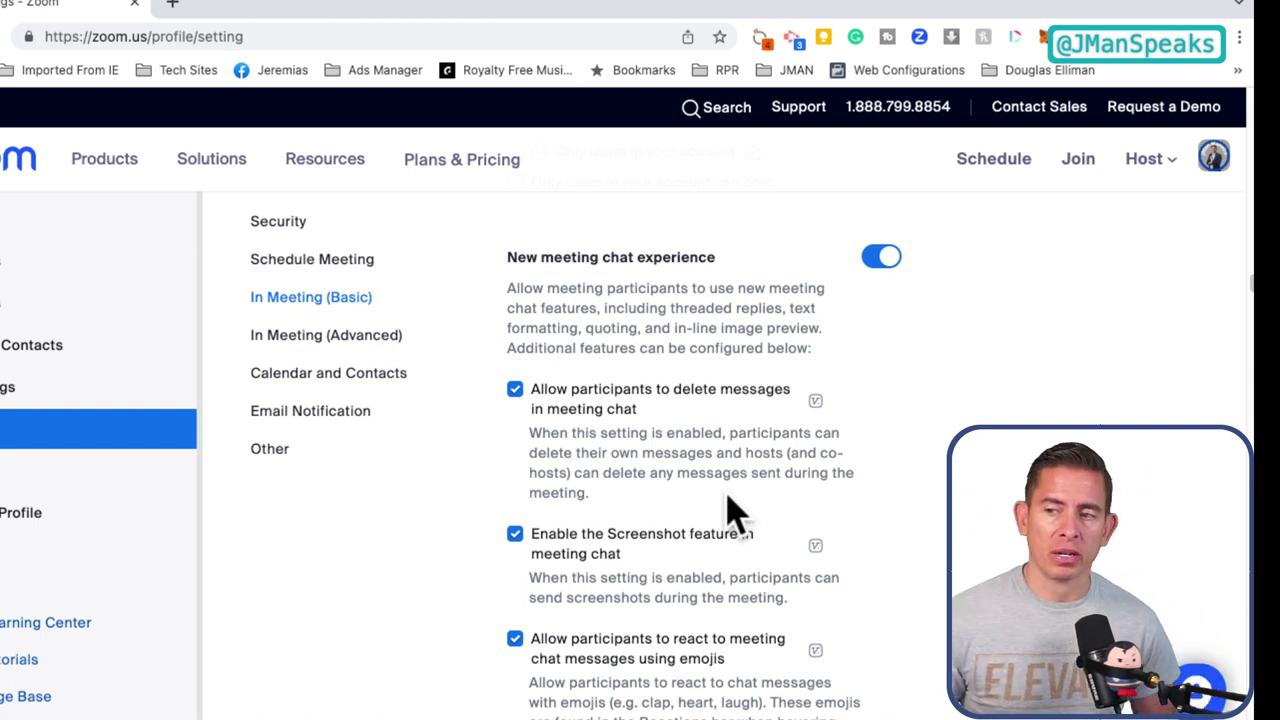
scroll(733, 512, down, 3)
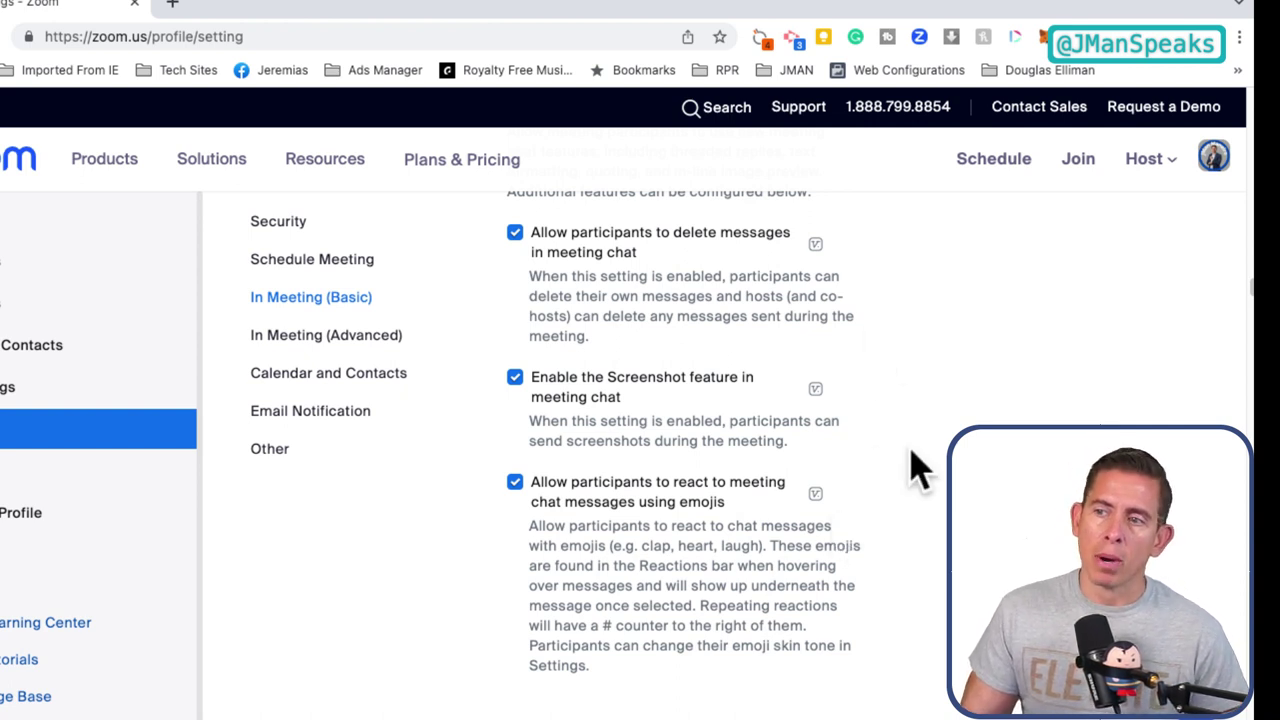
scroll(790, 430, down, 1)
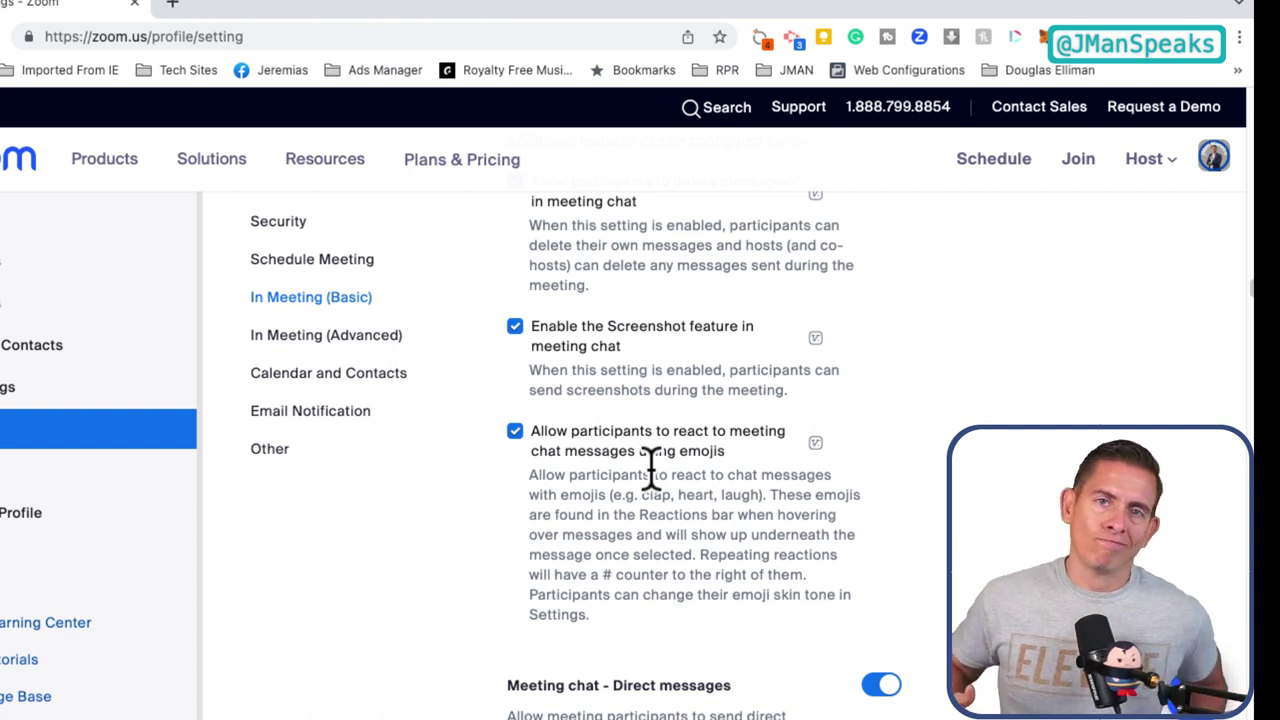
Review the meeting chat settings for direct messages and auto-save
scroll(766, 594, down, 3)
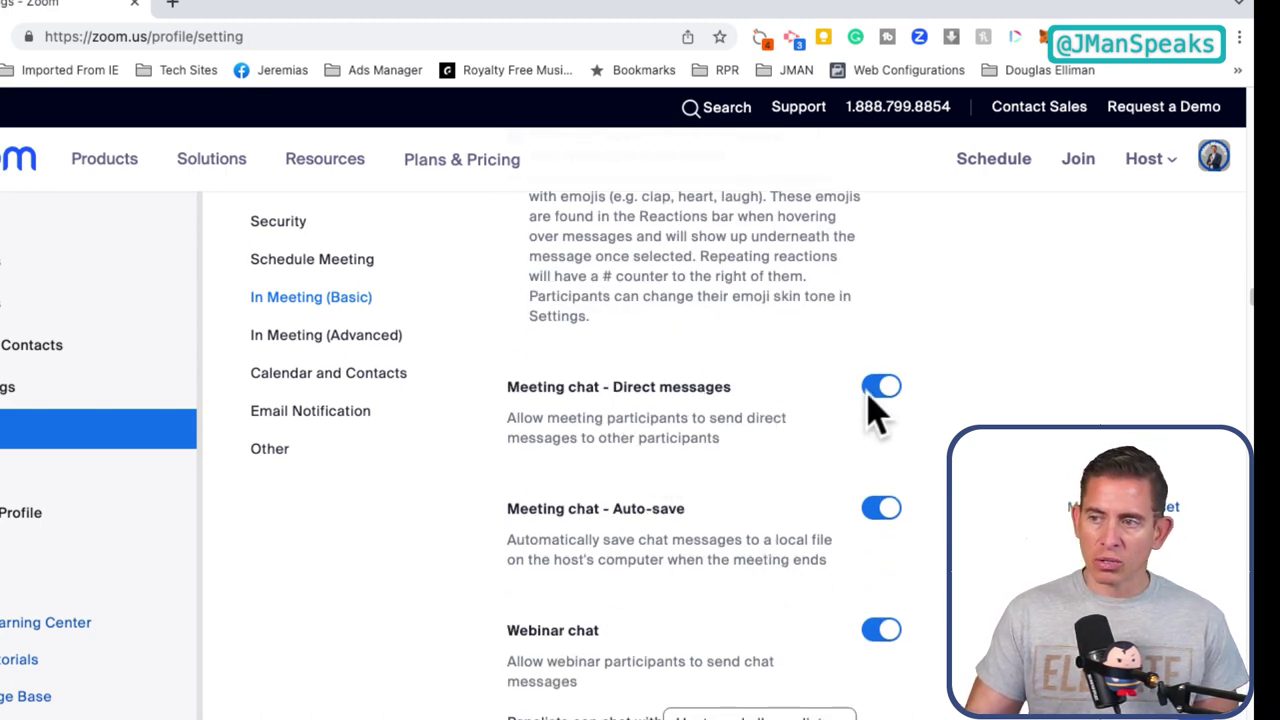
scroll(700, 400, down, 2)
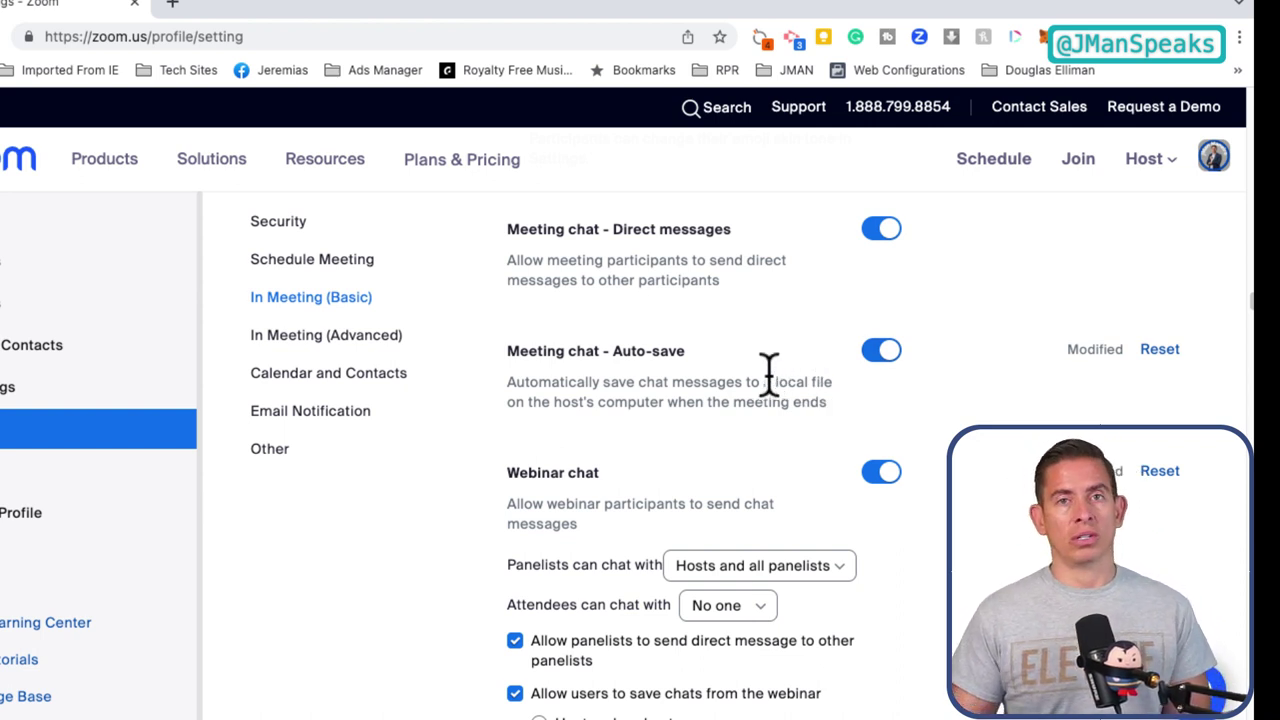
scroll(768, 375, down, 1)
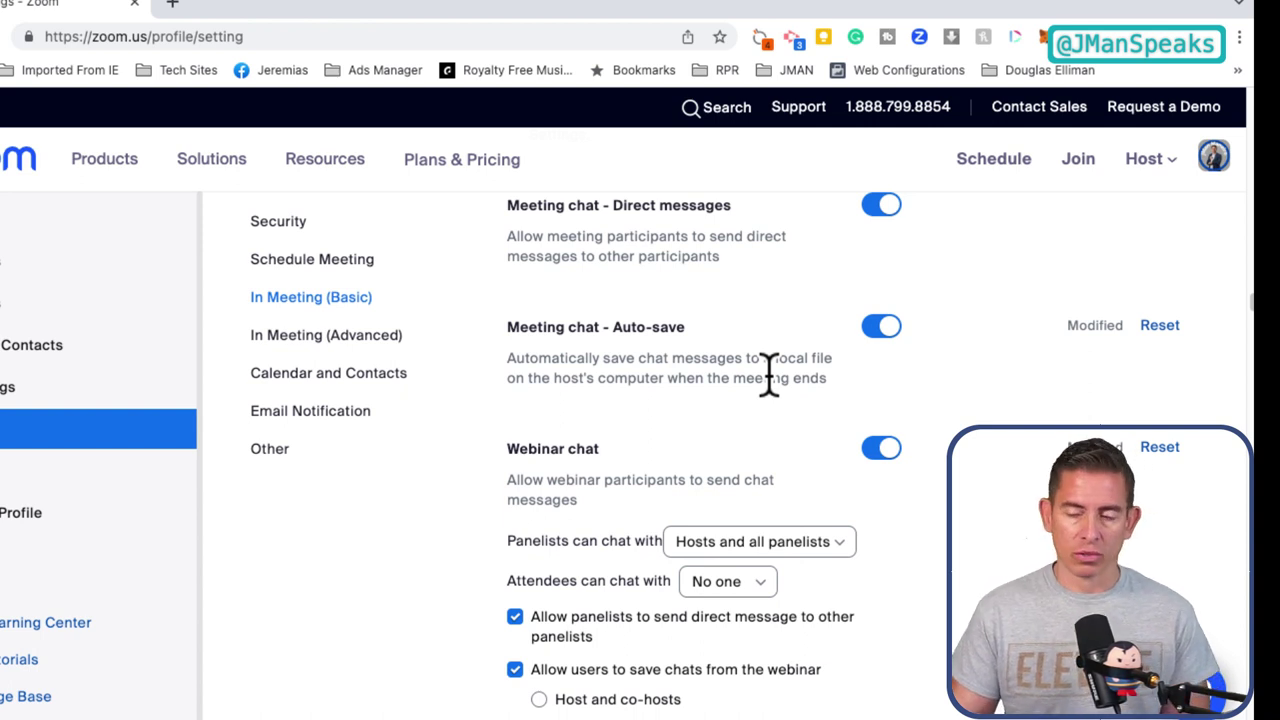
scroll(768, 375, down, 1)
scroll(770, 385, down, 1)
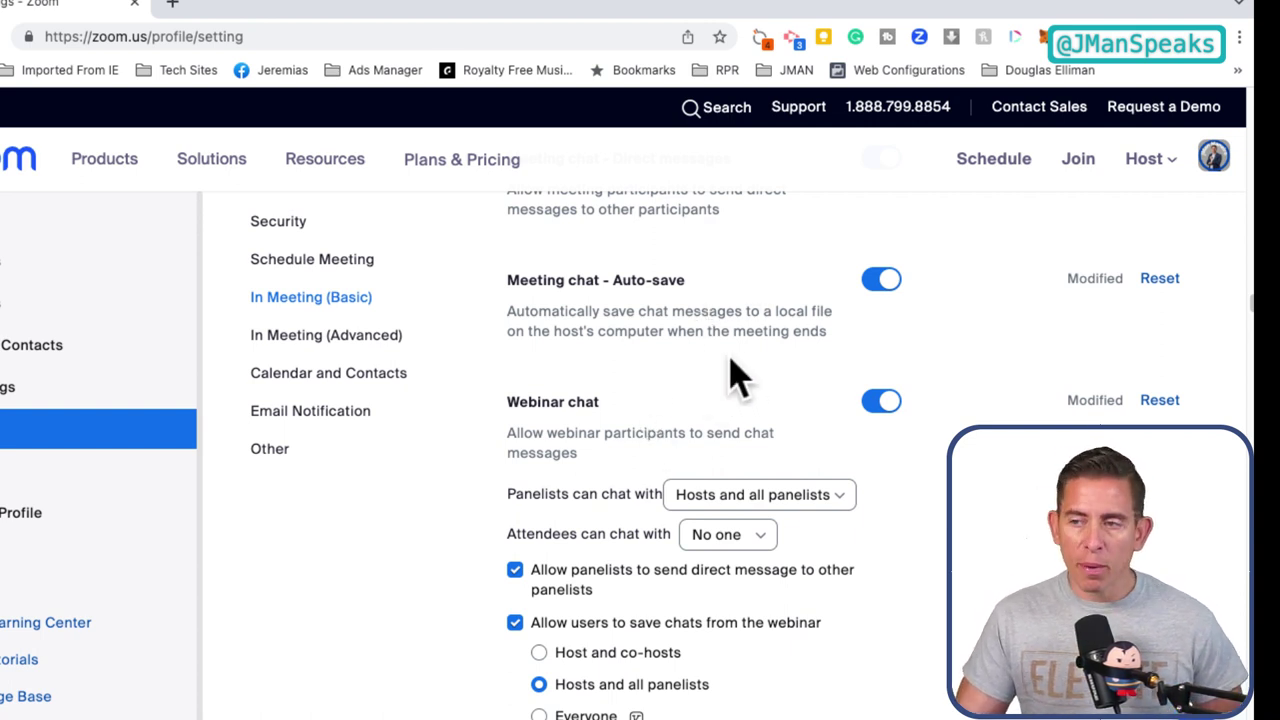
Under Webinar chat, allow both panelists and attendees to chat with Everyone
scroll(733, 373, down, 3)
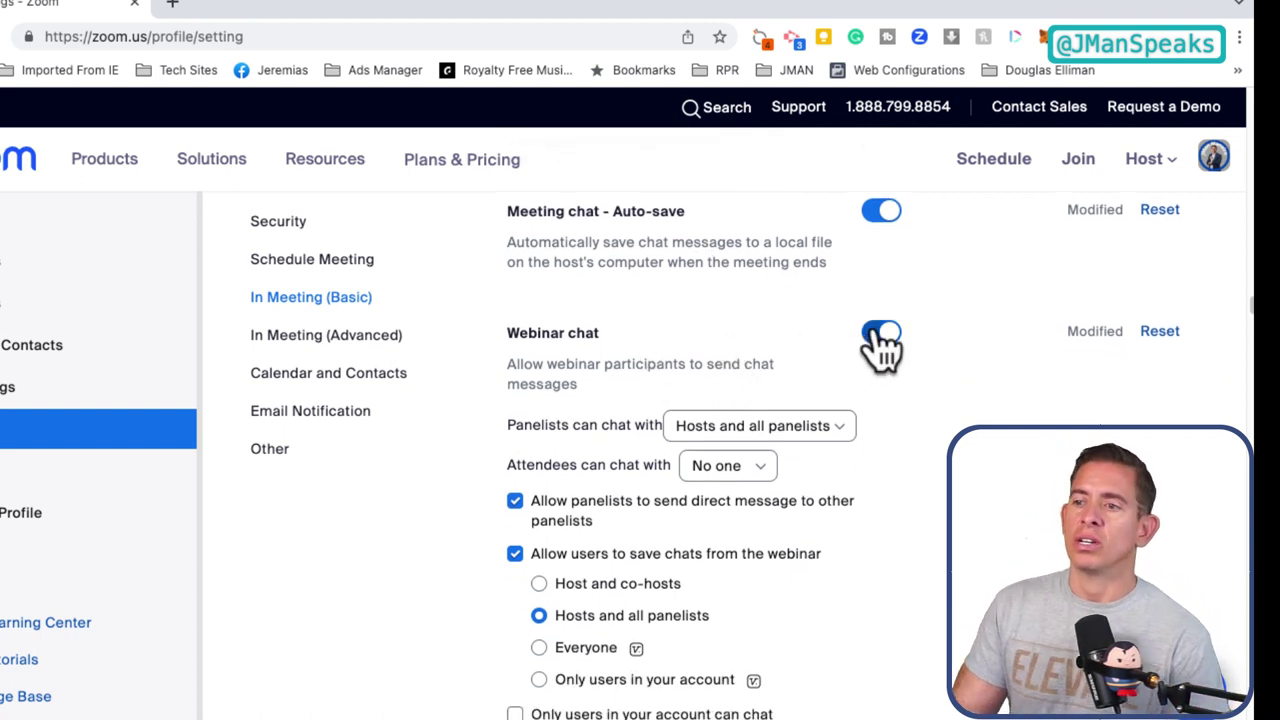
click(845, 428)
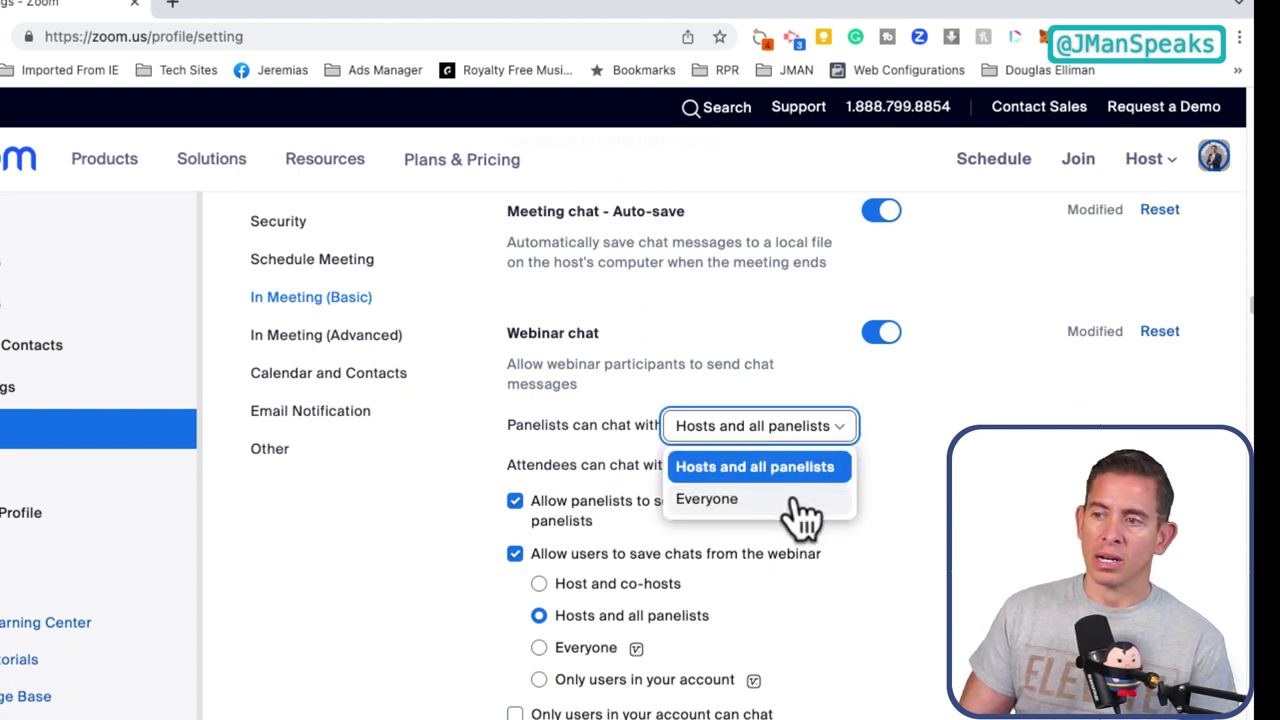
click(712, 502)
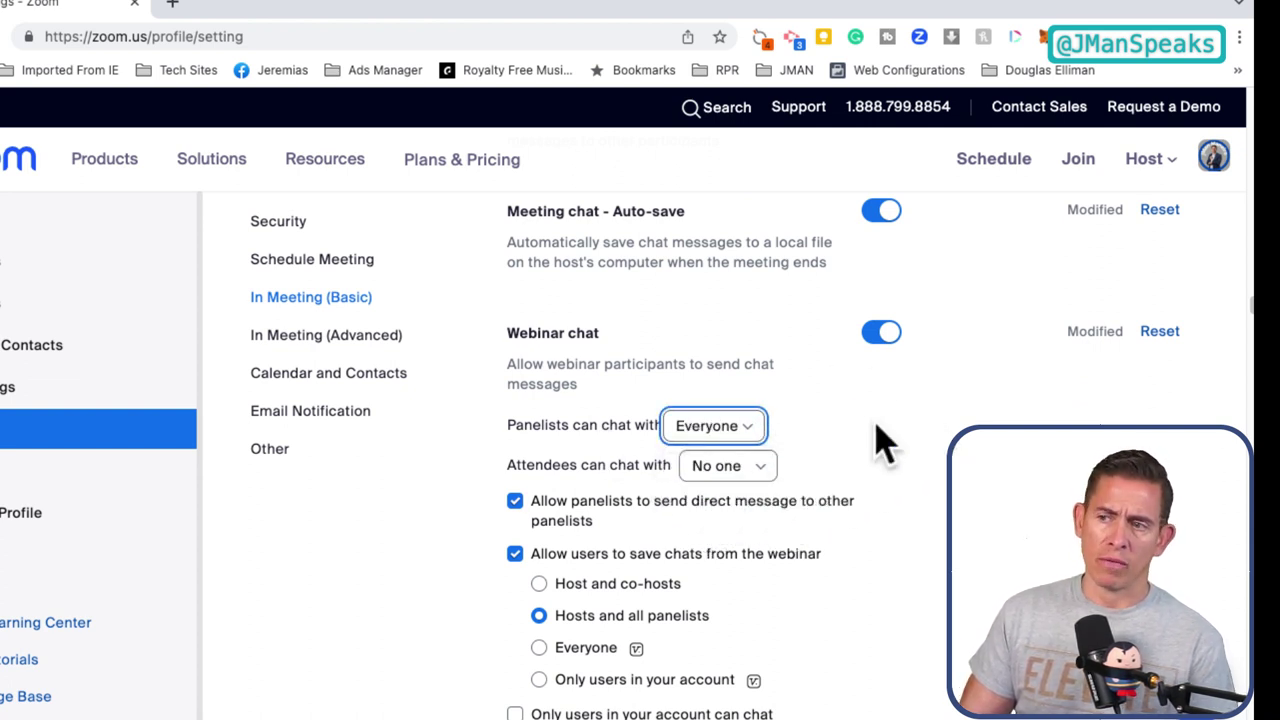
click(760, 480)
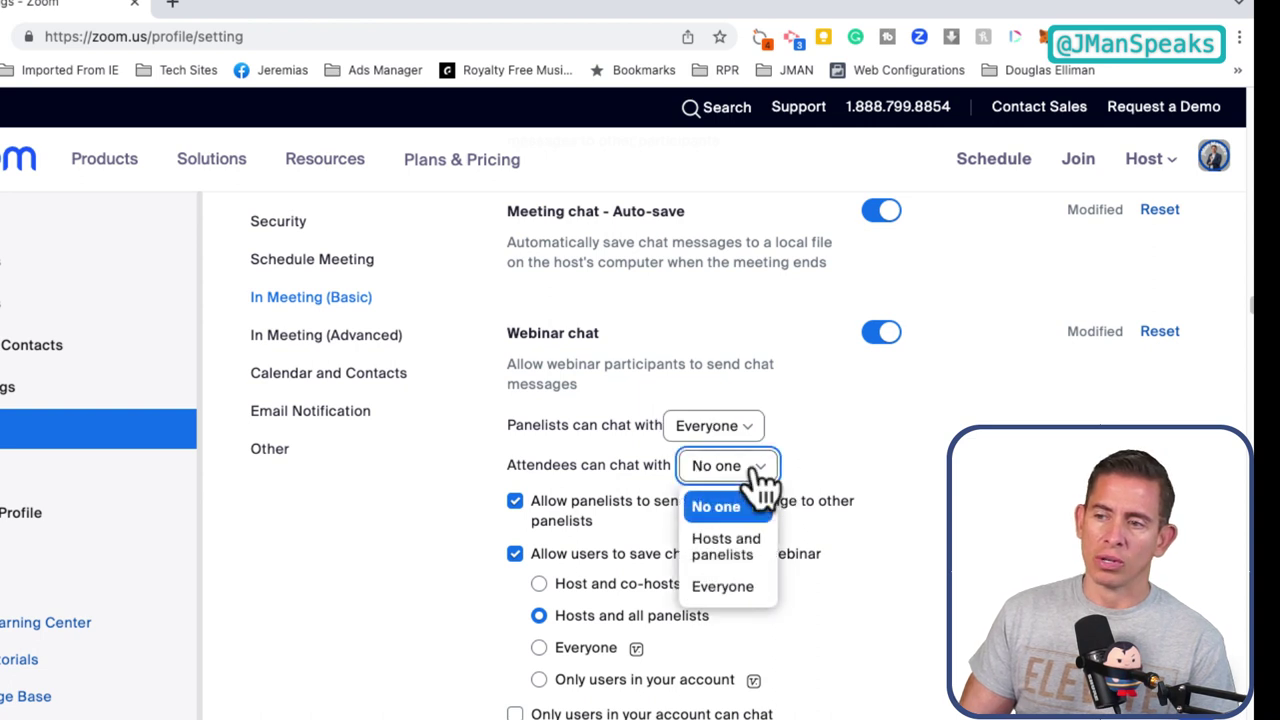
click(748, 590)
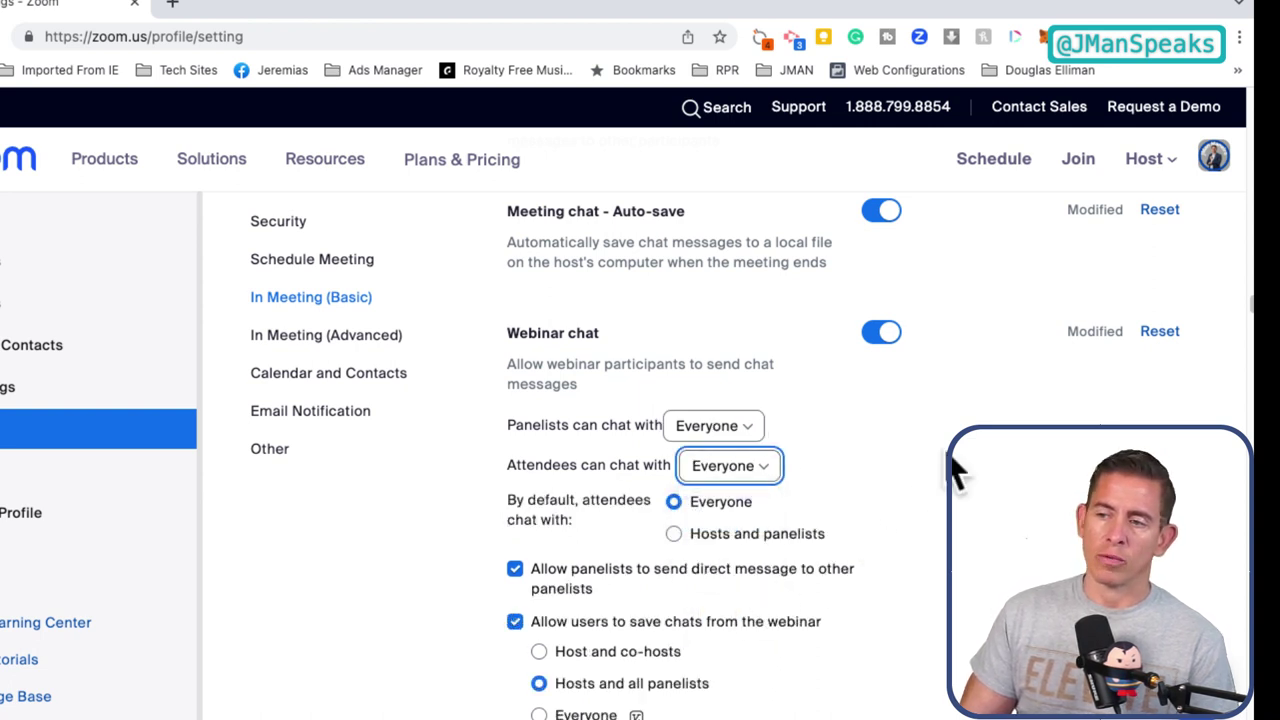
Allow Everyone to save chats from the webinar and save the webinar chat settings
scroll(930, 495, down, 2)
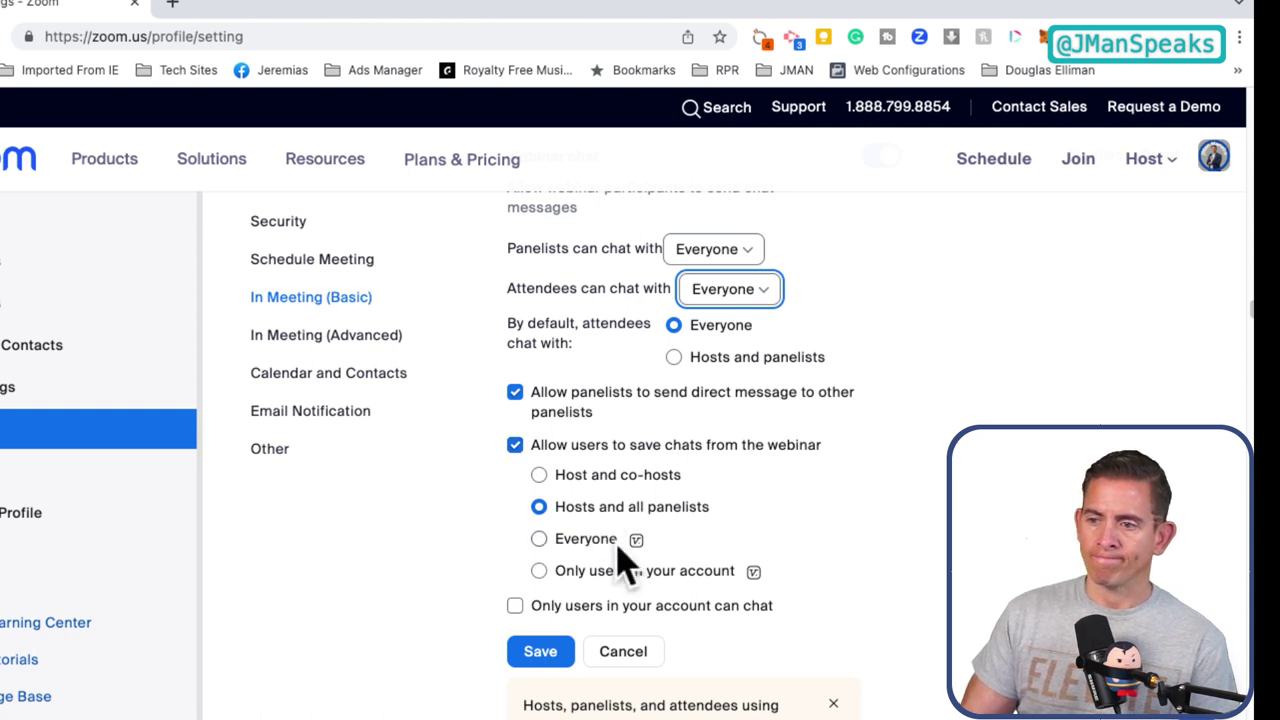
click(539, 540)
scroll(860, 488, down, 1)
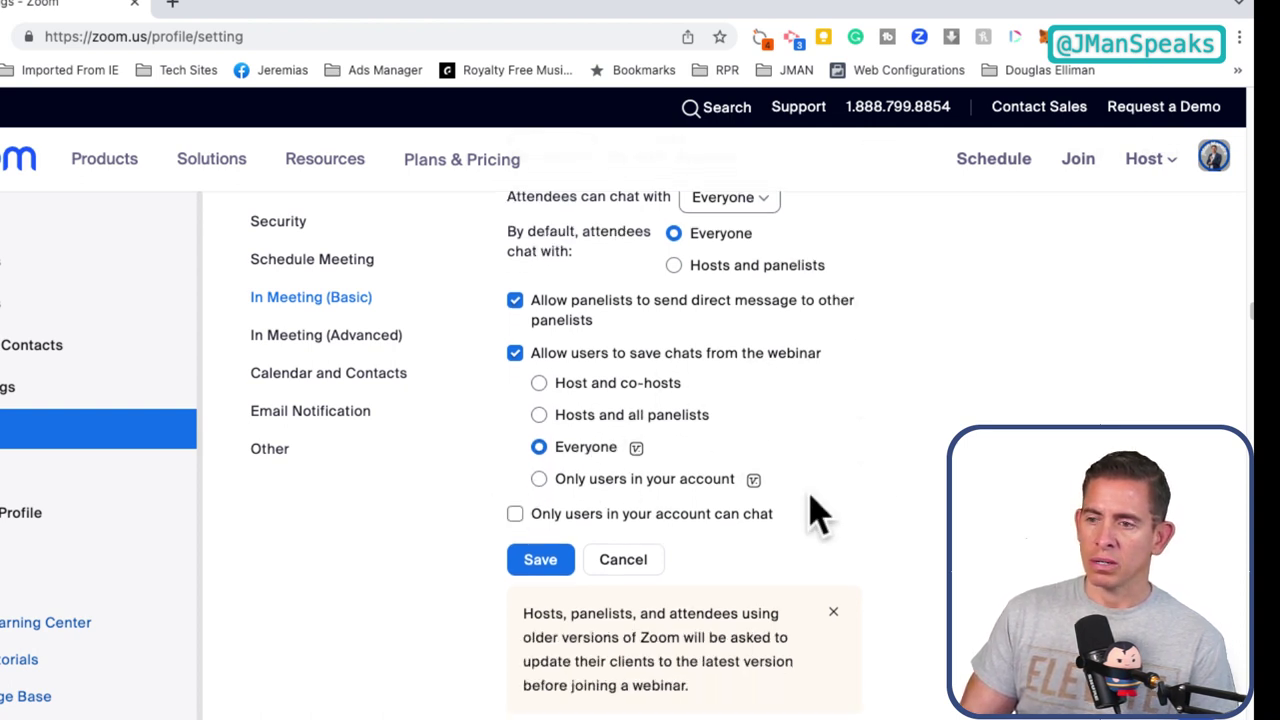
click(537, 560)
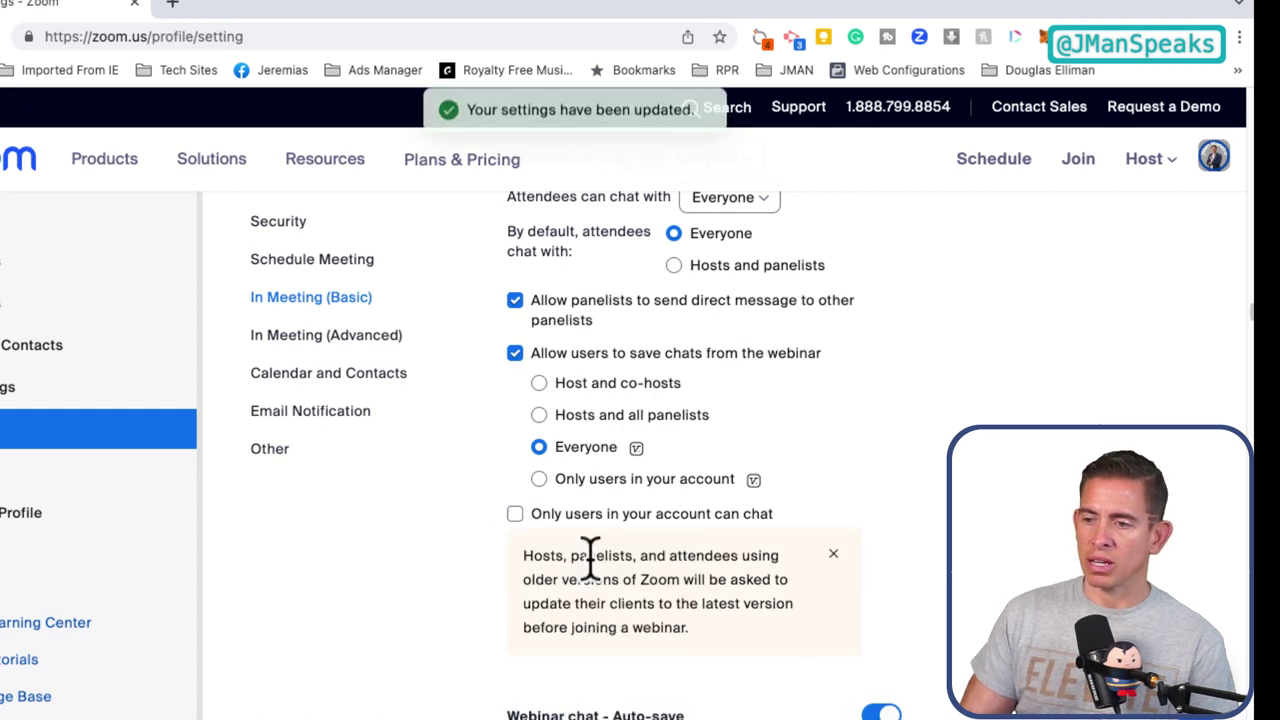
Review the settings for webinar chat auto-save, join and leave sound notifications, and sending files via meeting and webinar chat
scroll(1129, 414, down, 5)
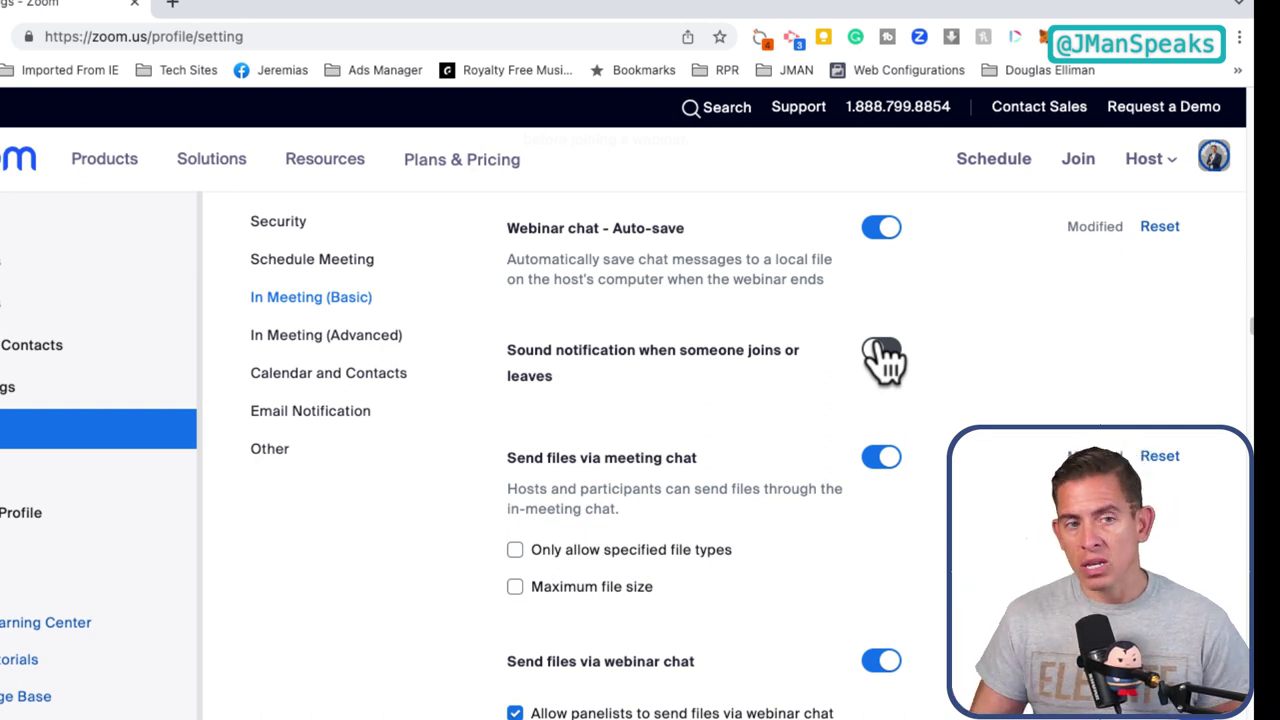
scroll(752, 430, down, 1)
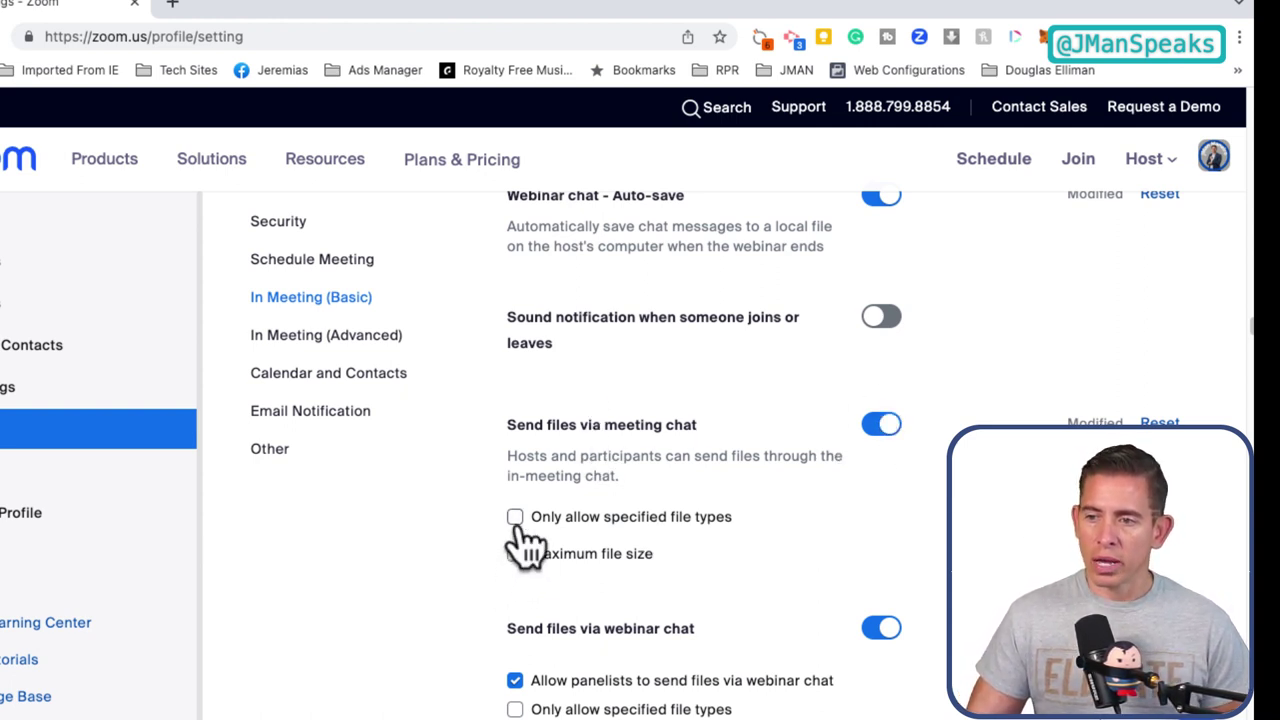
scroll(757, 488, down, 2)
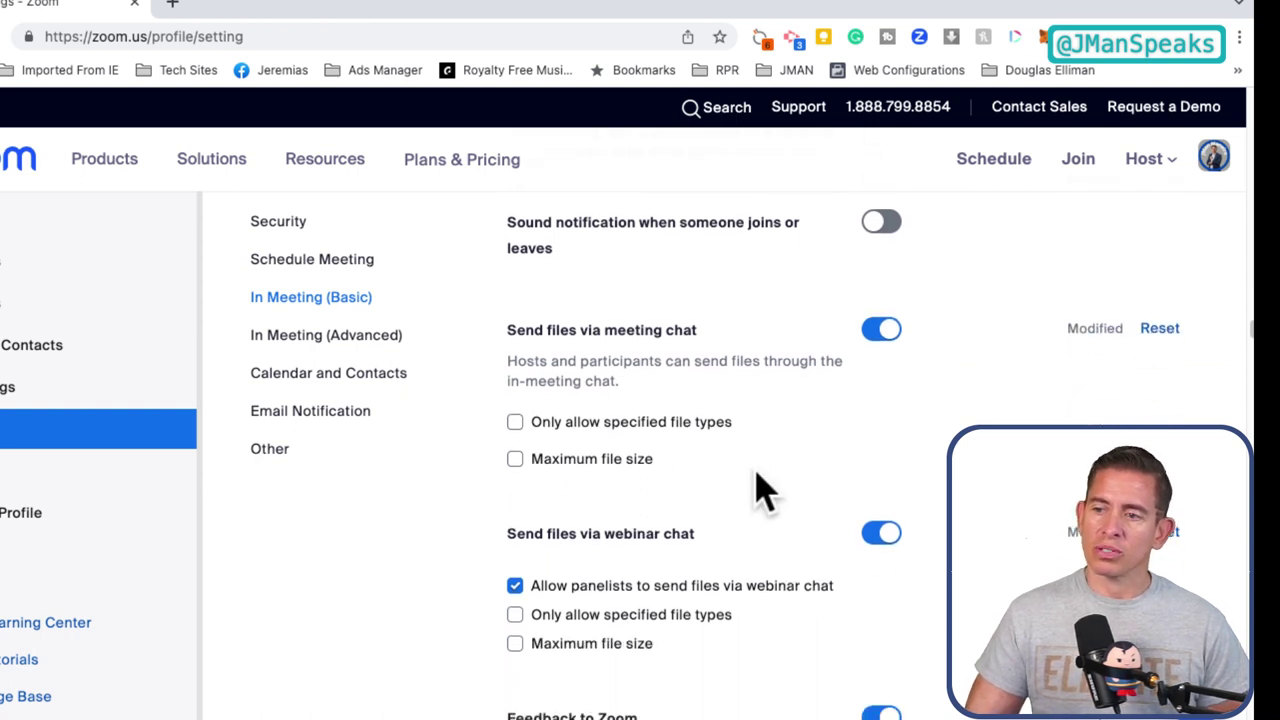
scroll(766, 486, down, 1)
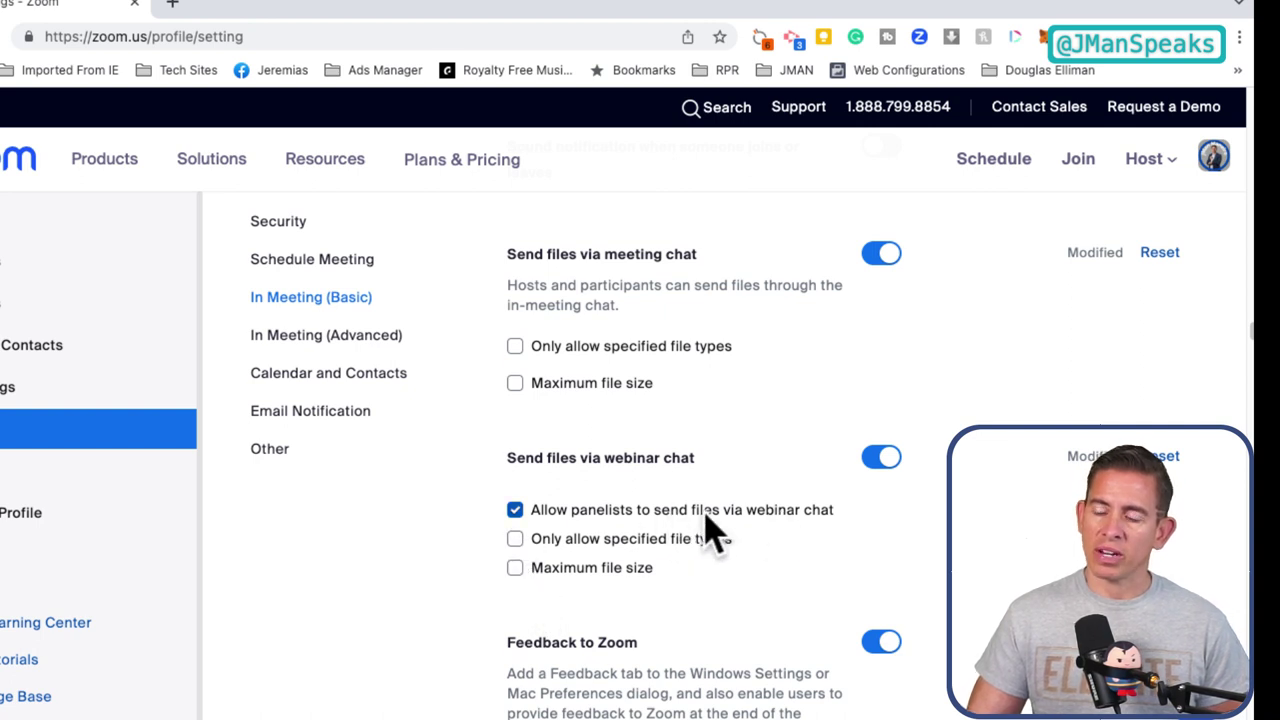
scroll(740, 435, down, 2)
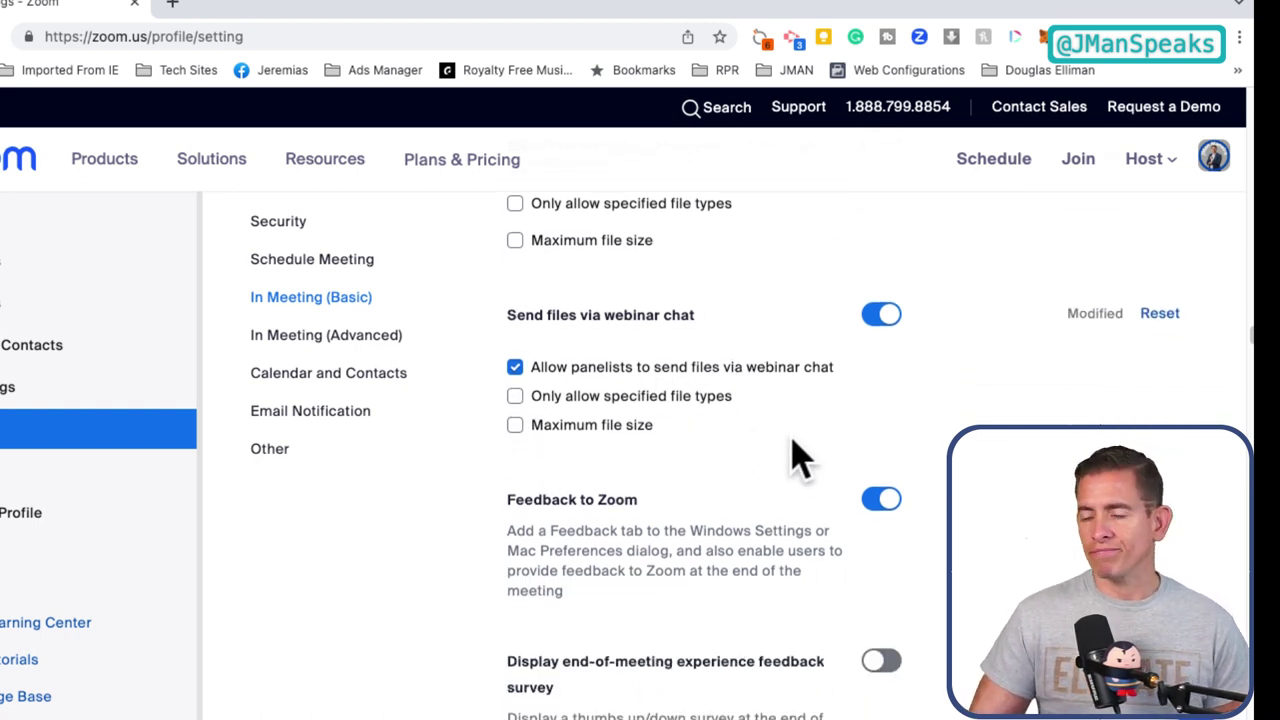
Review the settings for Feedback to Zoom, the end-of-meeting experience feedback survey, and co-hosts
scroll(820, 385, down, 1)
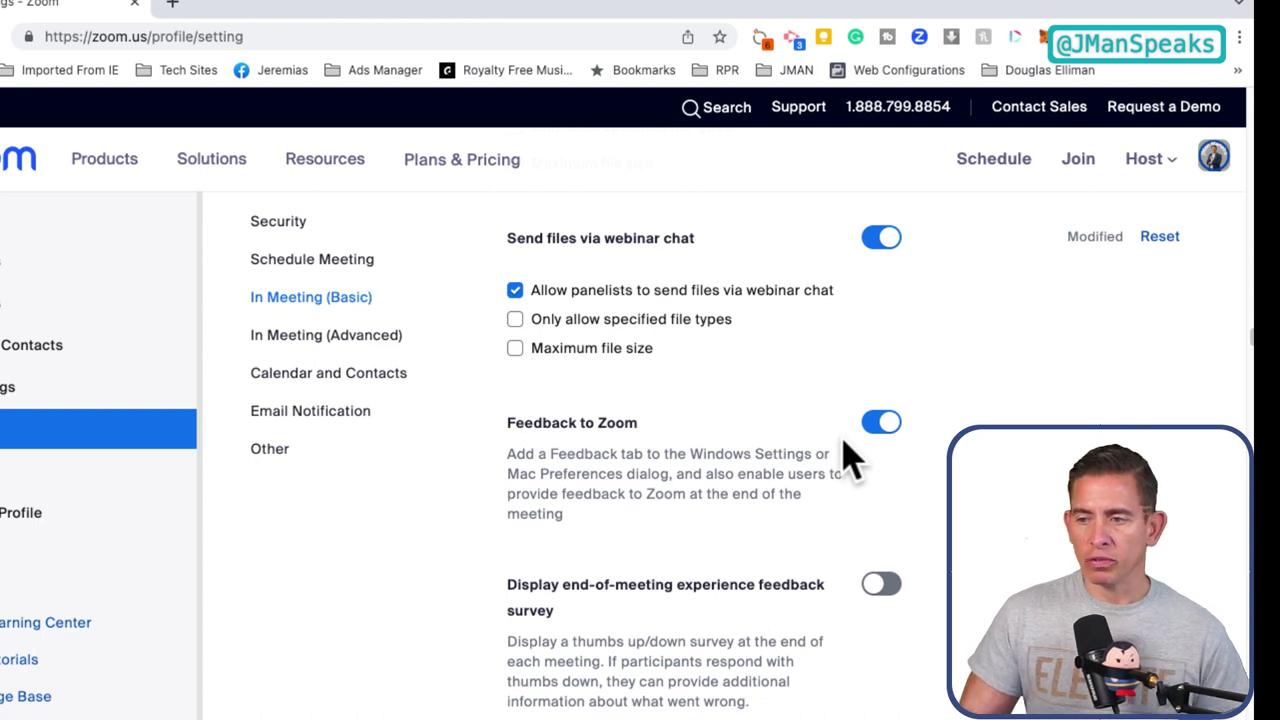
scroll(734, 411, down, 1)
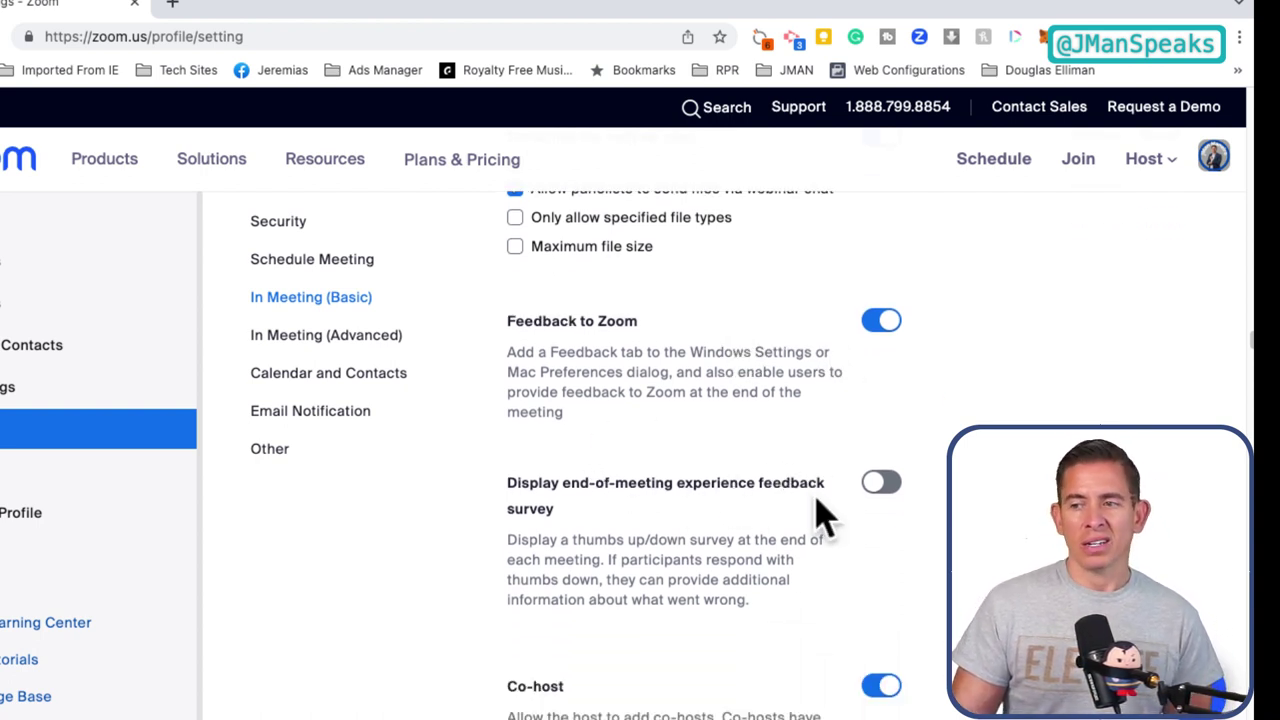
scroll(615, 380, down, 1)
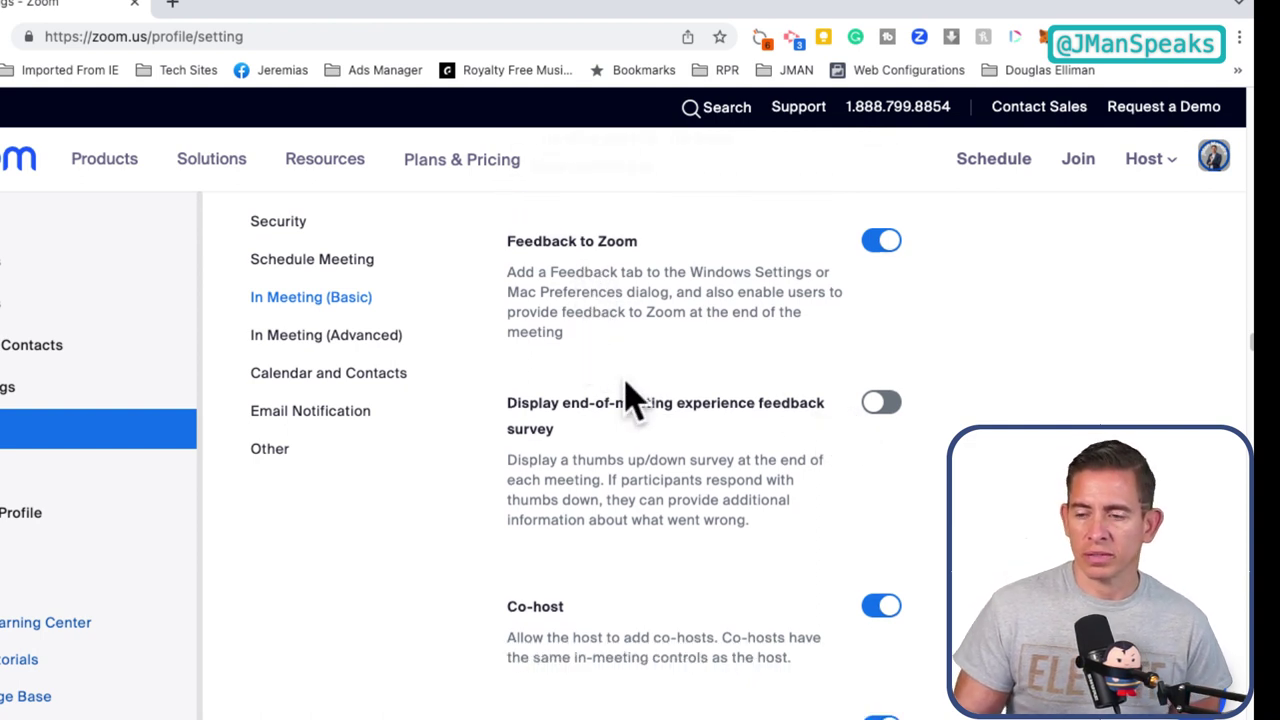
scroll(630, 395, down, 1)
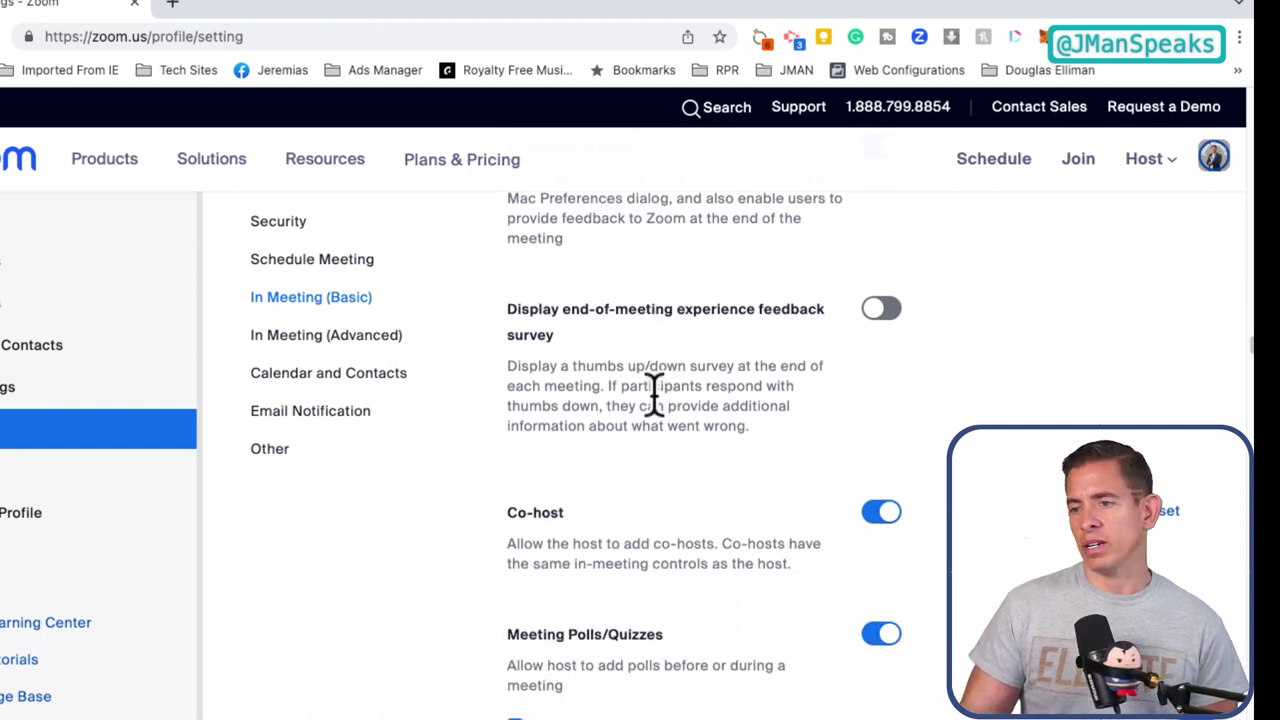
click(881, 308)
scroll(750, 452, down, 2)
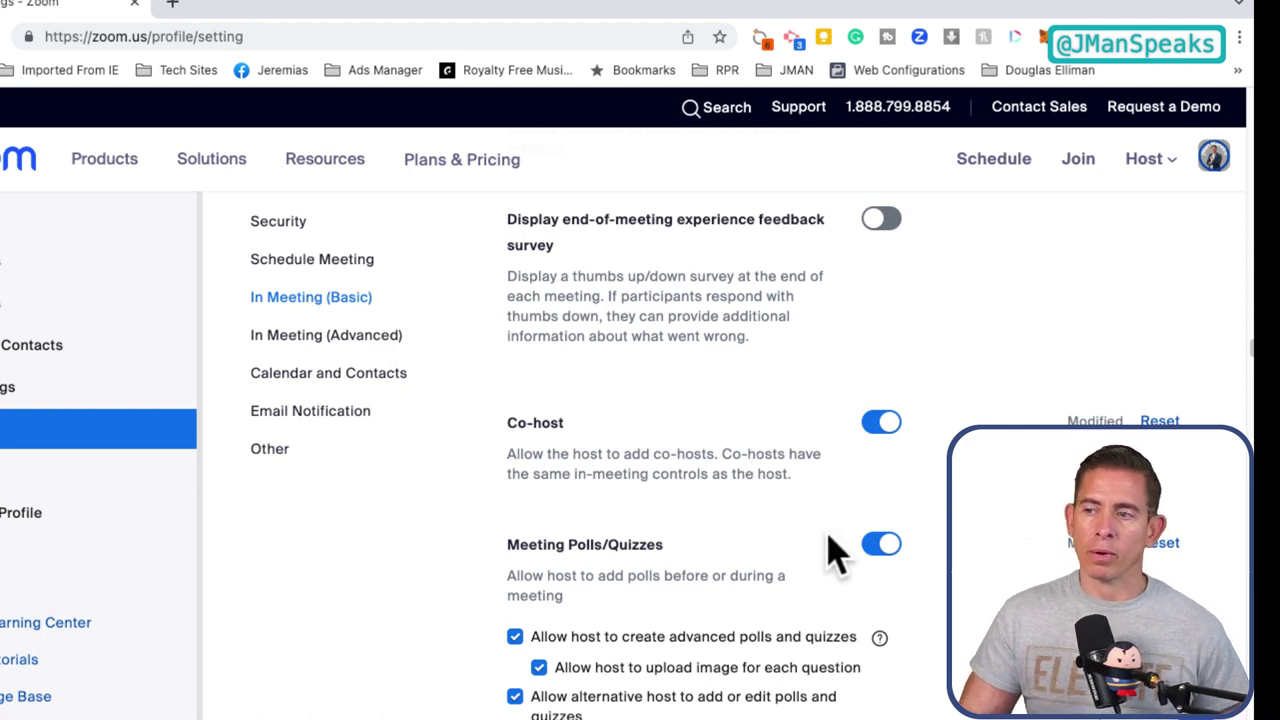
Review the Meeting Polls/Quizzes options for advanced polls, alternative hosts, anonymous answers and breakout rooms from poll results
scroll(834, 549, down, 1)
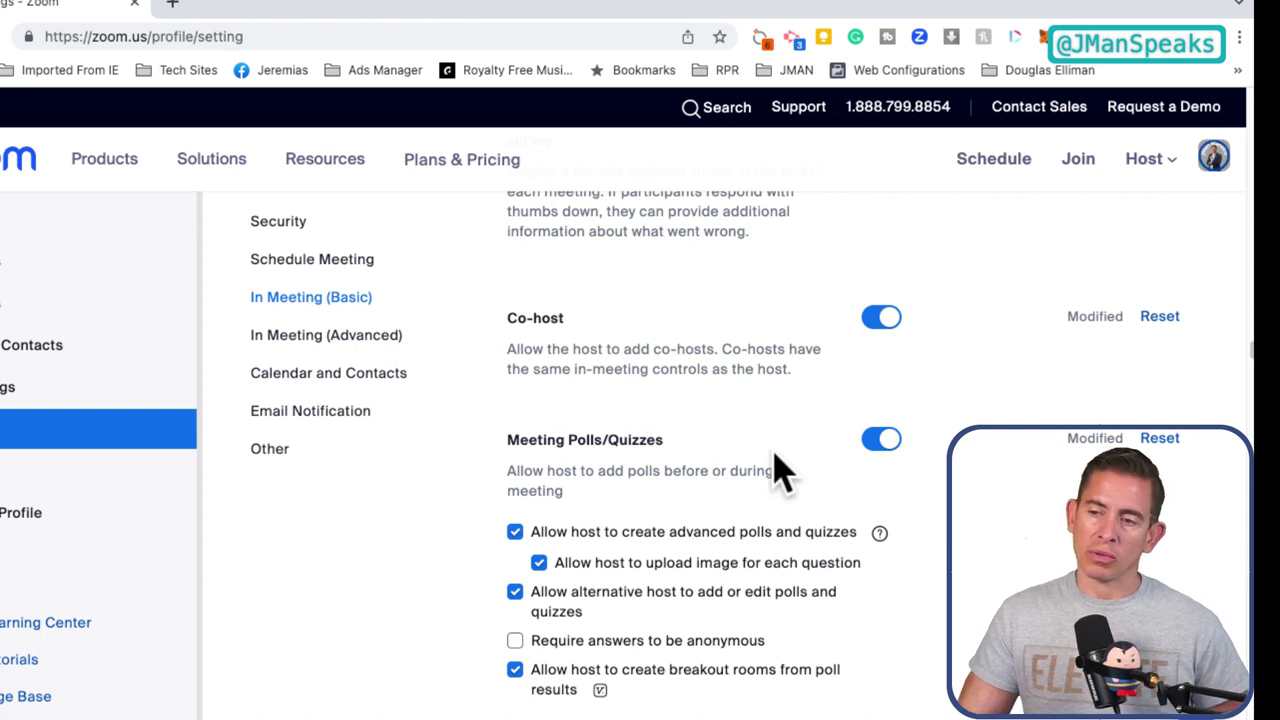
scroll(730, 470, down, 1)
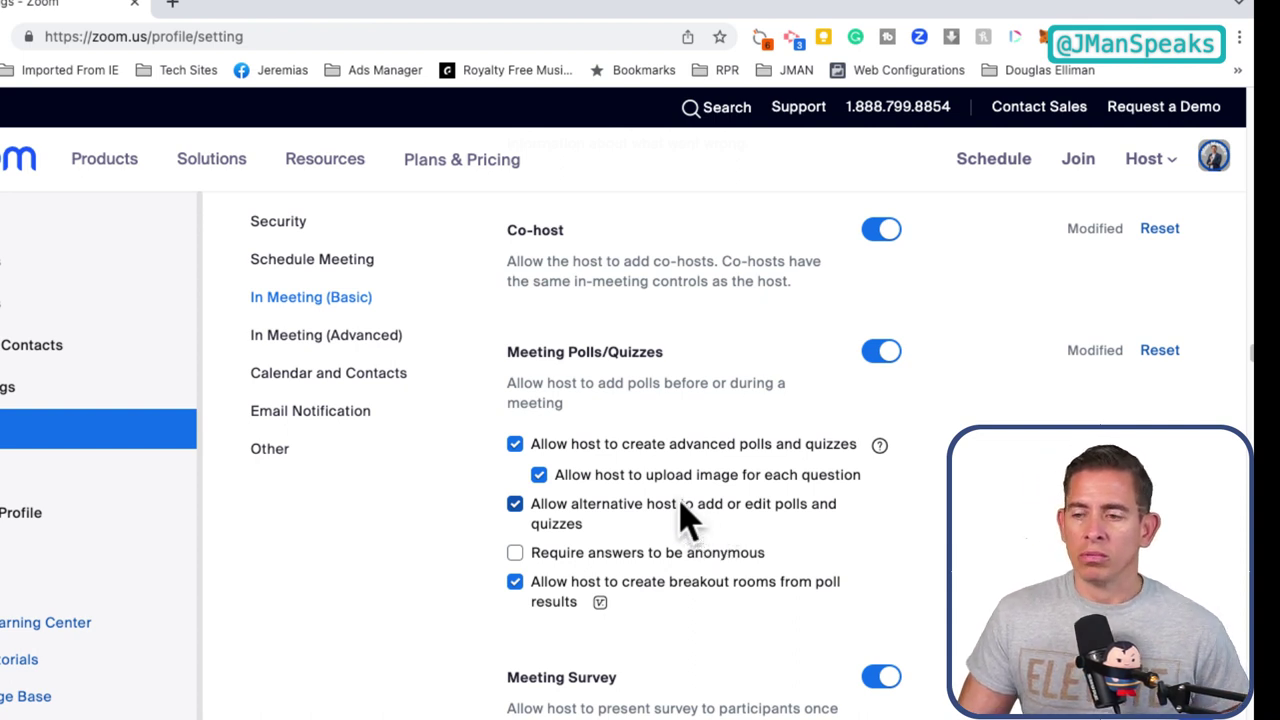
scroll(683, 516, down, 1)
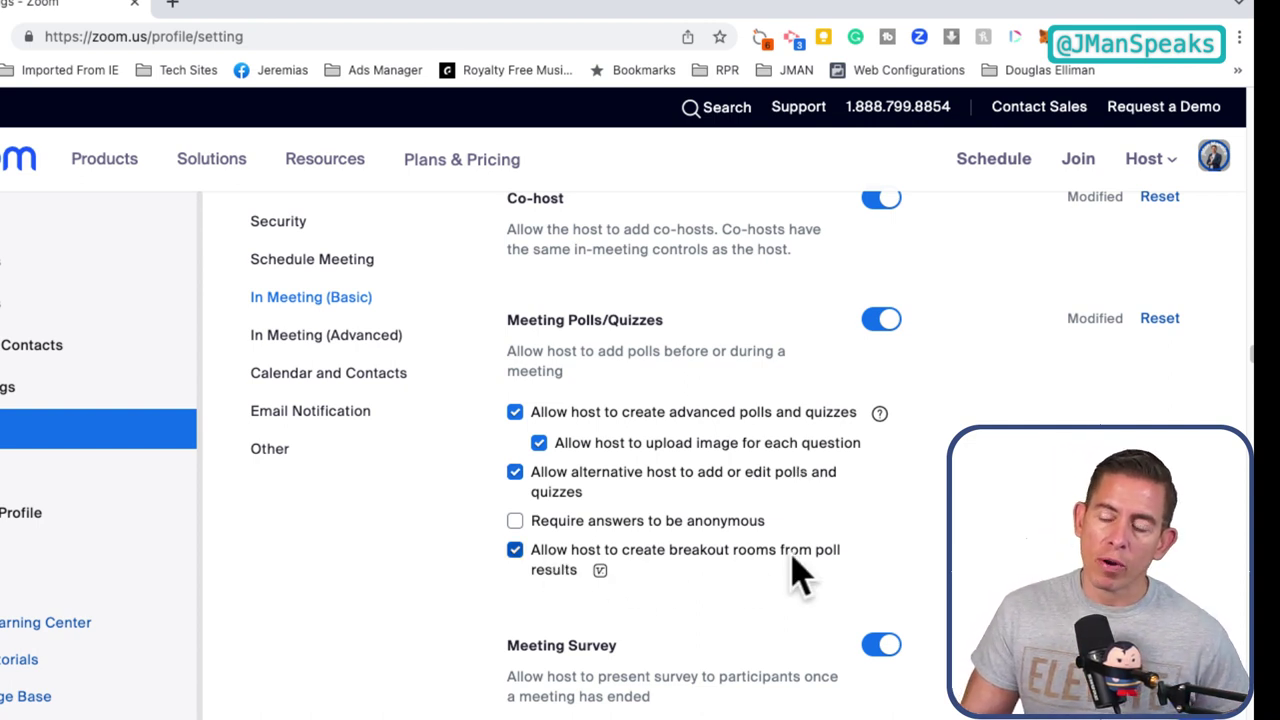
mouse_move(598, 572)
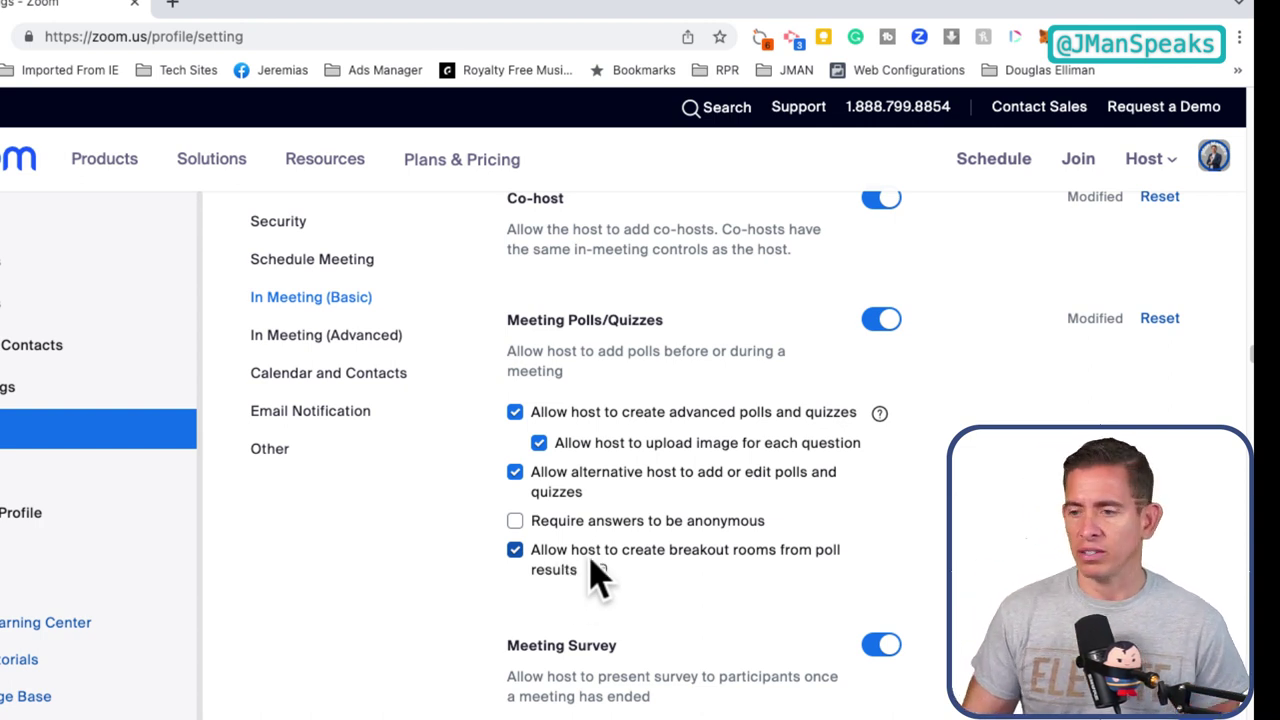
Review the settings for Meeting Survey, Webinar Polls/Quizzes and Webinar Survey
scroll(592, 571, down, 2)
scroll(600, 565, down, 4)
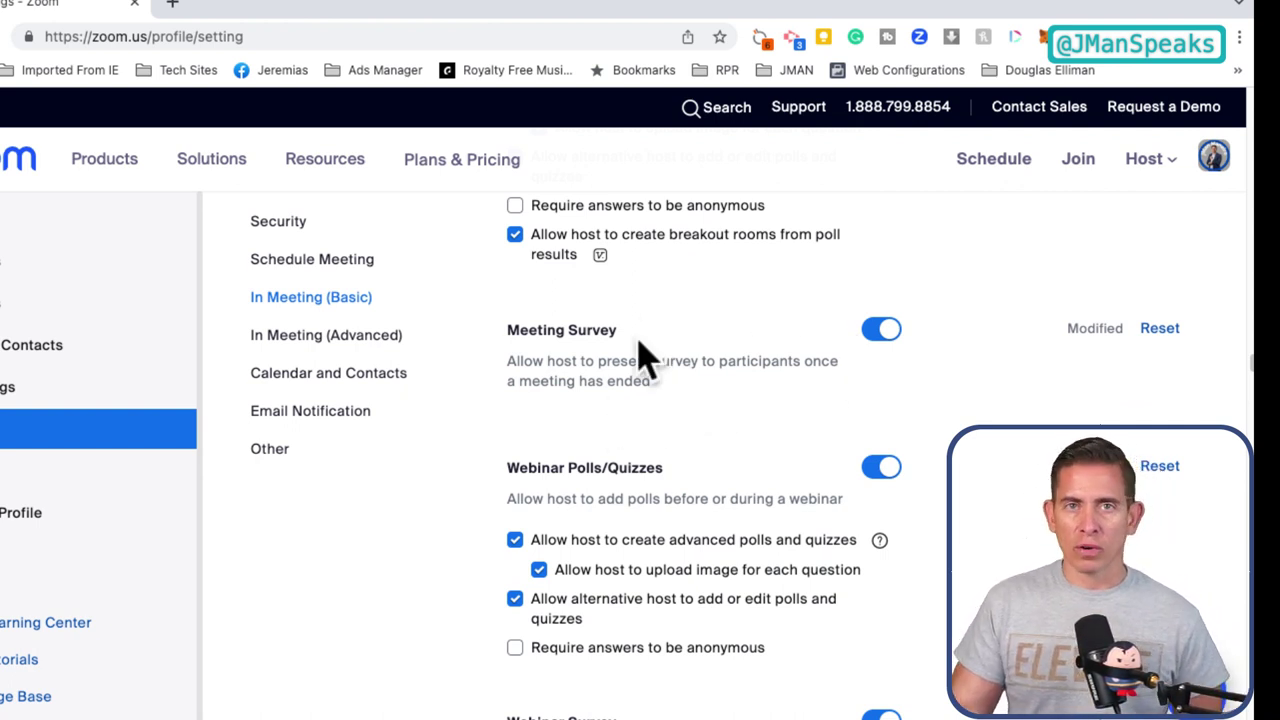
scroll(677, 397, down, 1)
scroll(660, 410, down, 2)
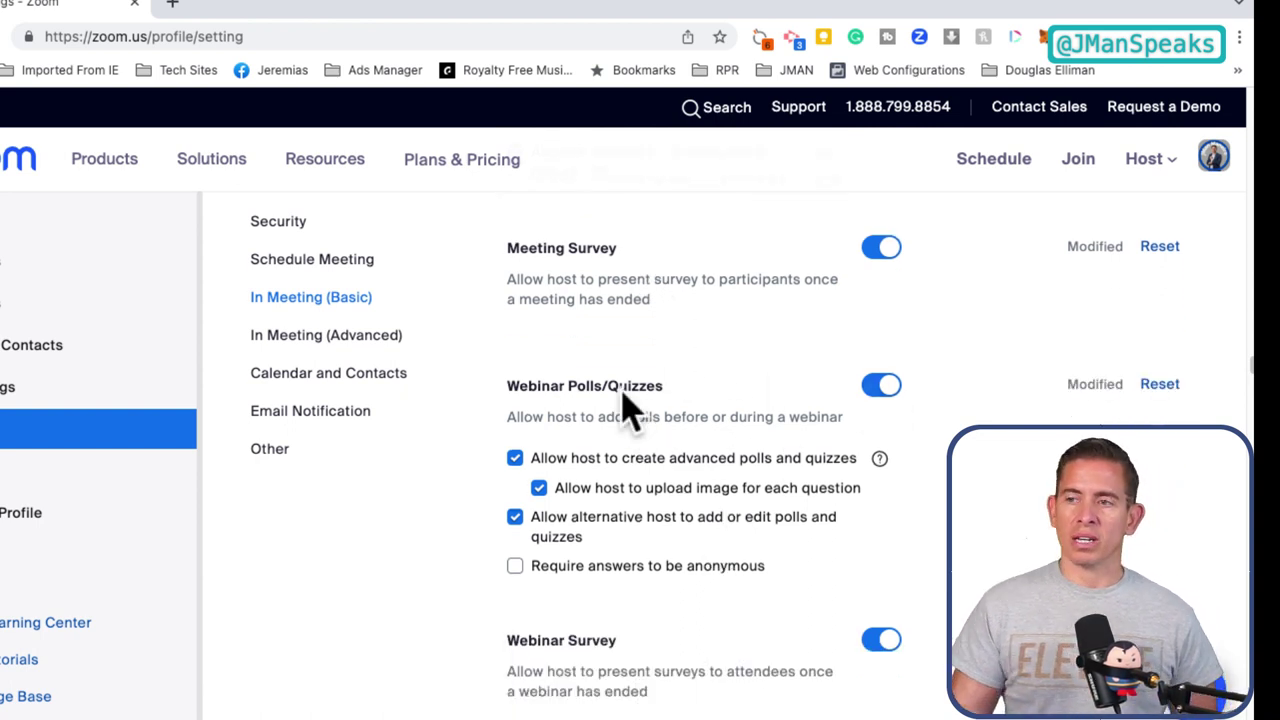
scroll(636, 552, down, 4)
scroll(645, 530, down, 2)
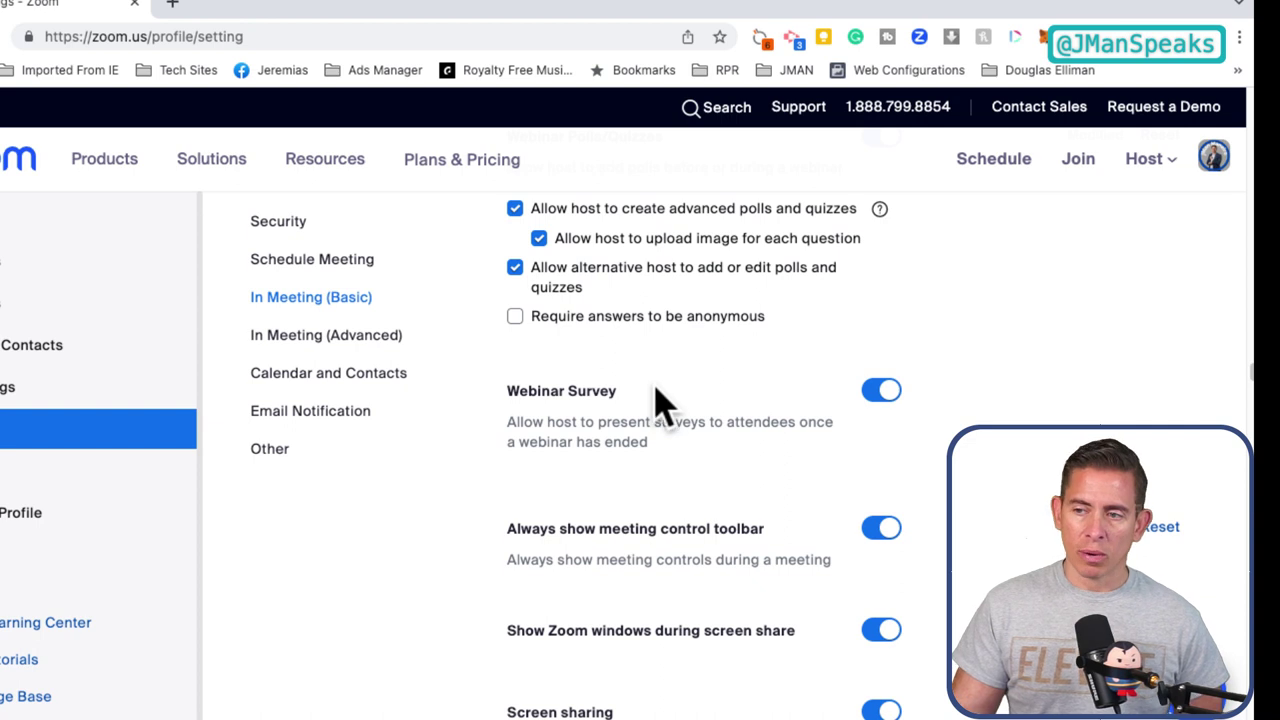
Review the settings for the meeting control toolbar, Zoom windows during screen share, and how many and which participants can share
scroll(666, 477, down, 6)
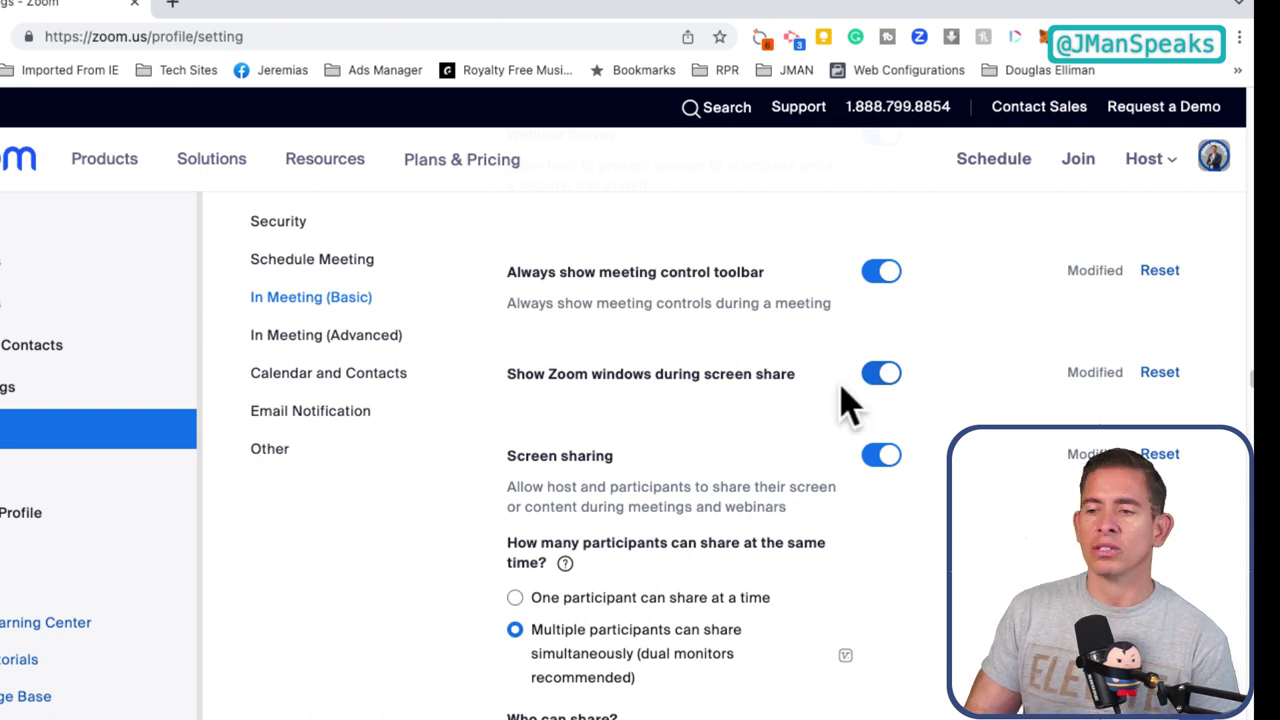
scroll(645, 420, down, 2)
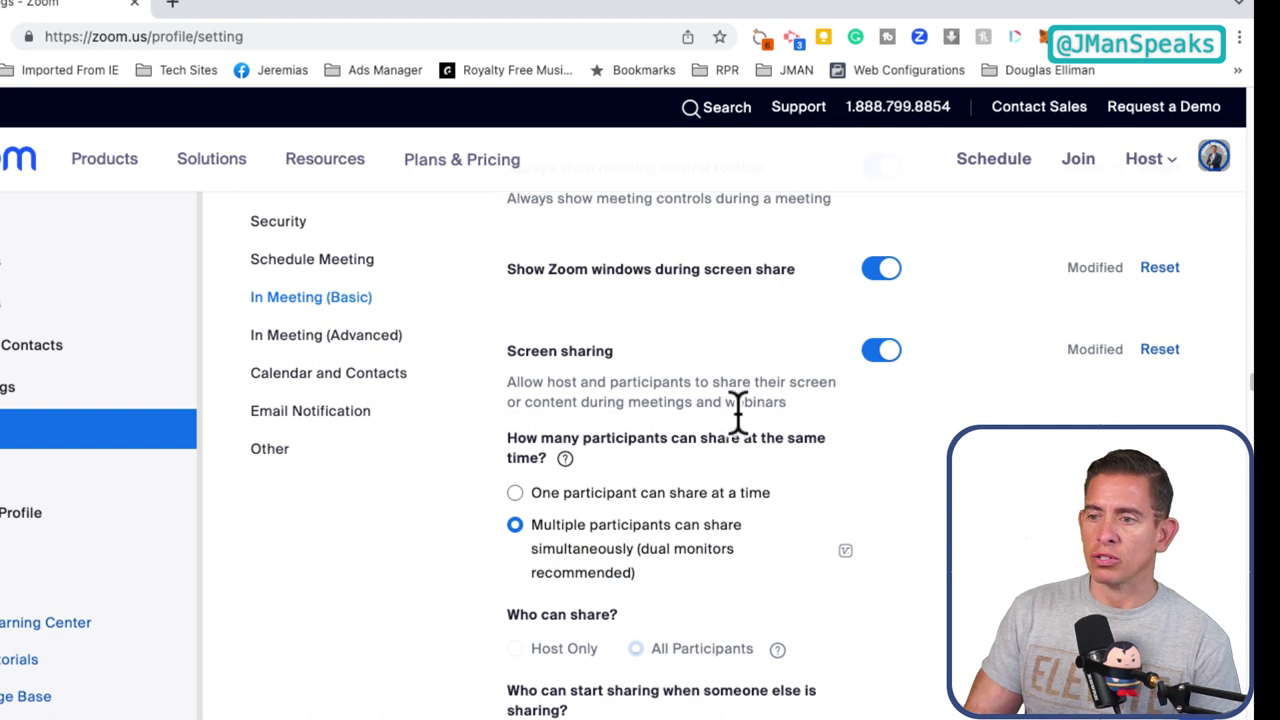
scroll(735, 420, down, 1)
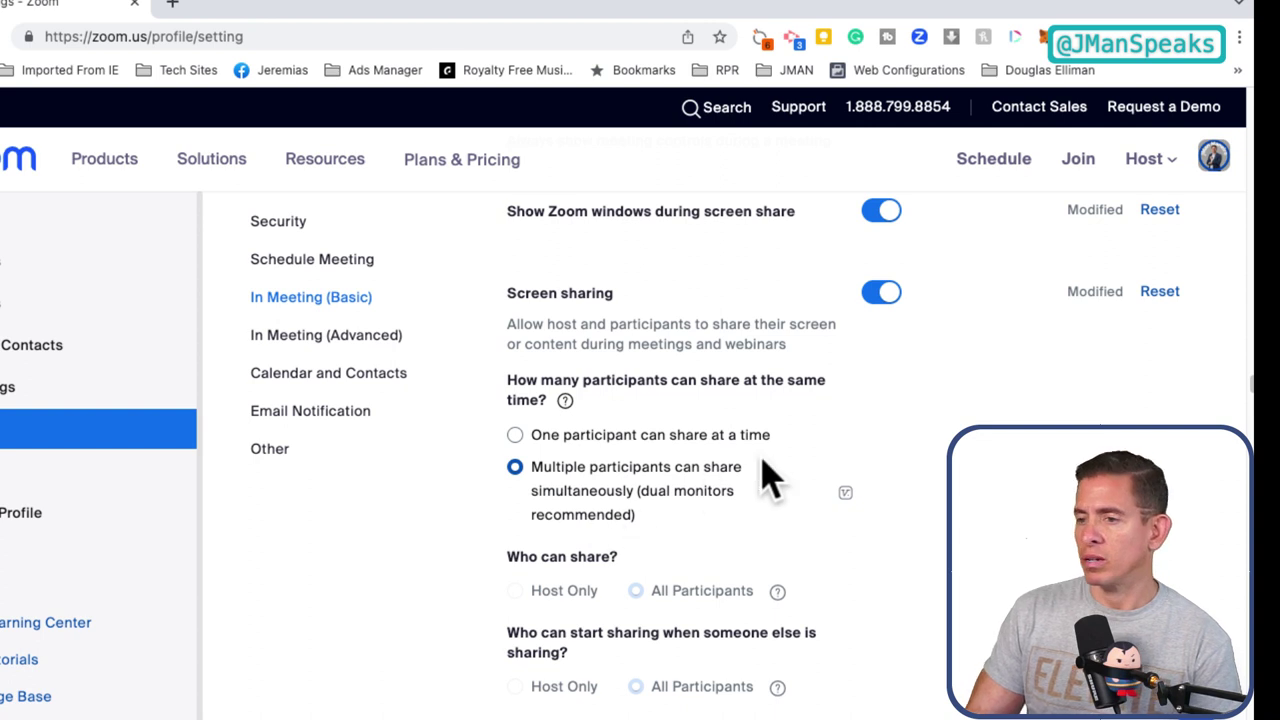
scroll(700, 530, down, 1)
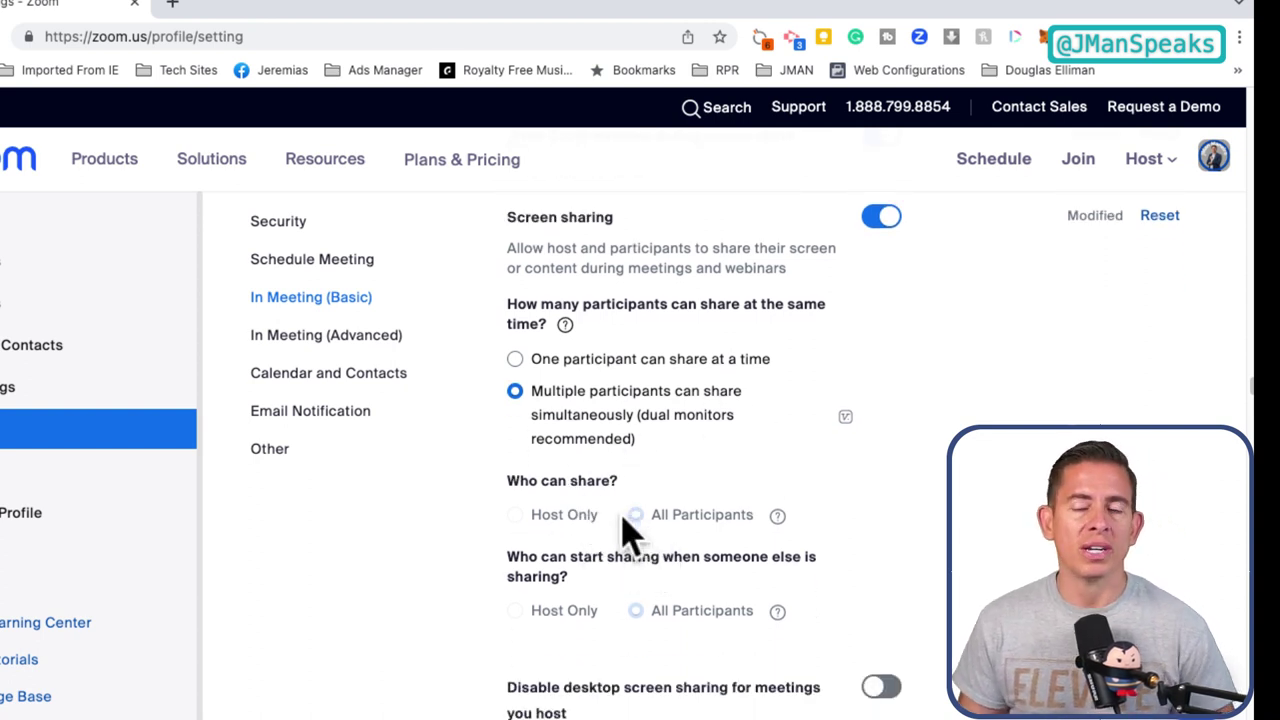
scroll(600, 525, down, 3)
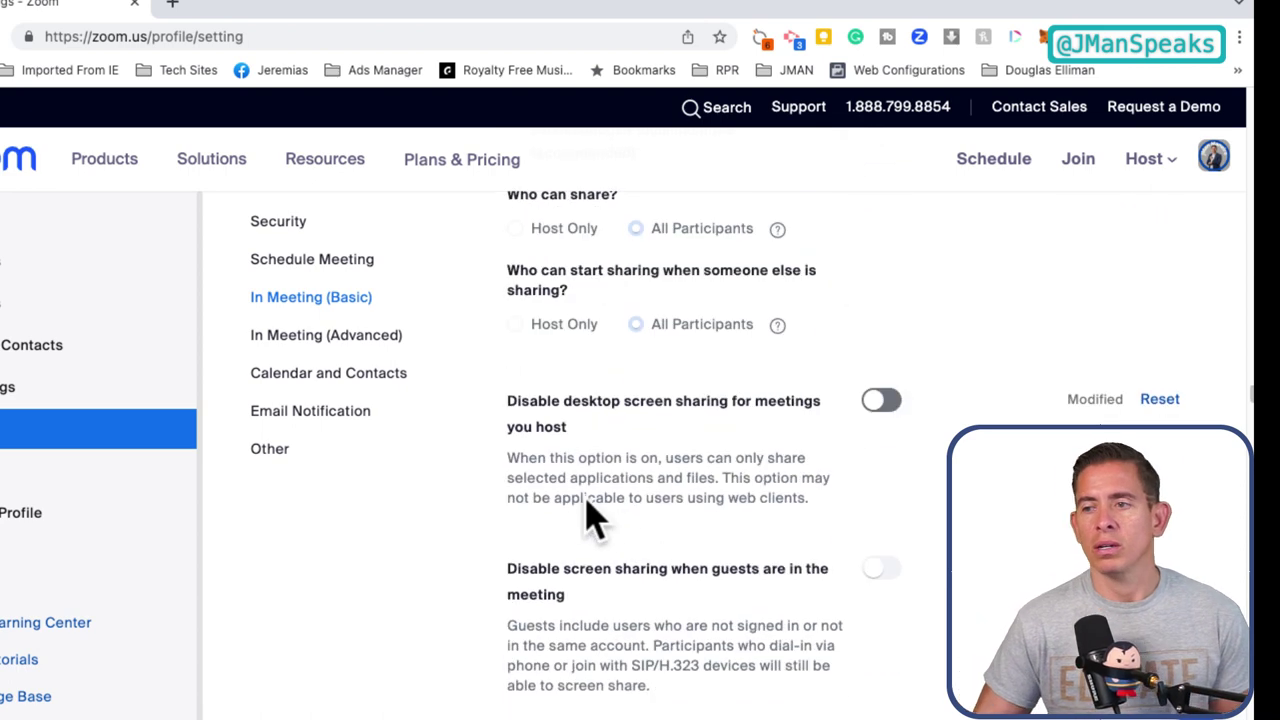
scroll(600, 457, up, 2)
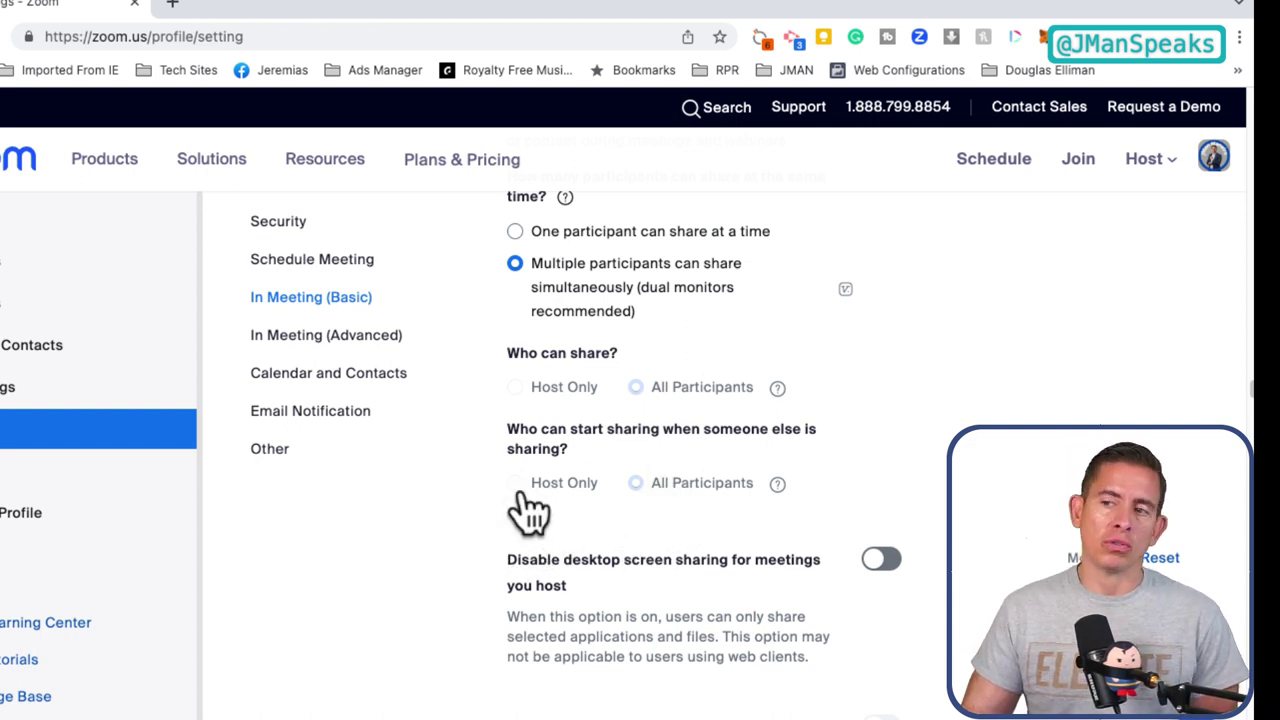
Review the settings that disable desktop screen sharing for hosted meetings and screen sharing when guests are present
scroll(660, 480, down, 1)
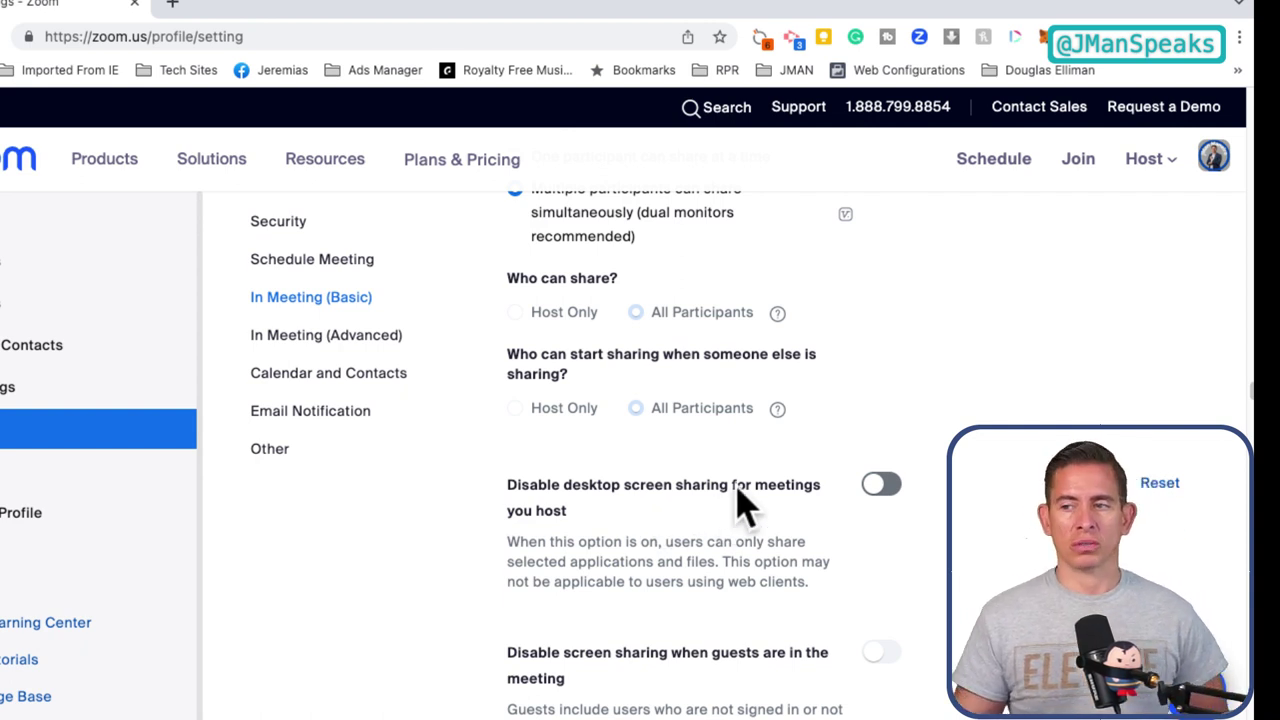
scroll(826, 340, down, 2)
scroll(751, 491, down, 1)
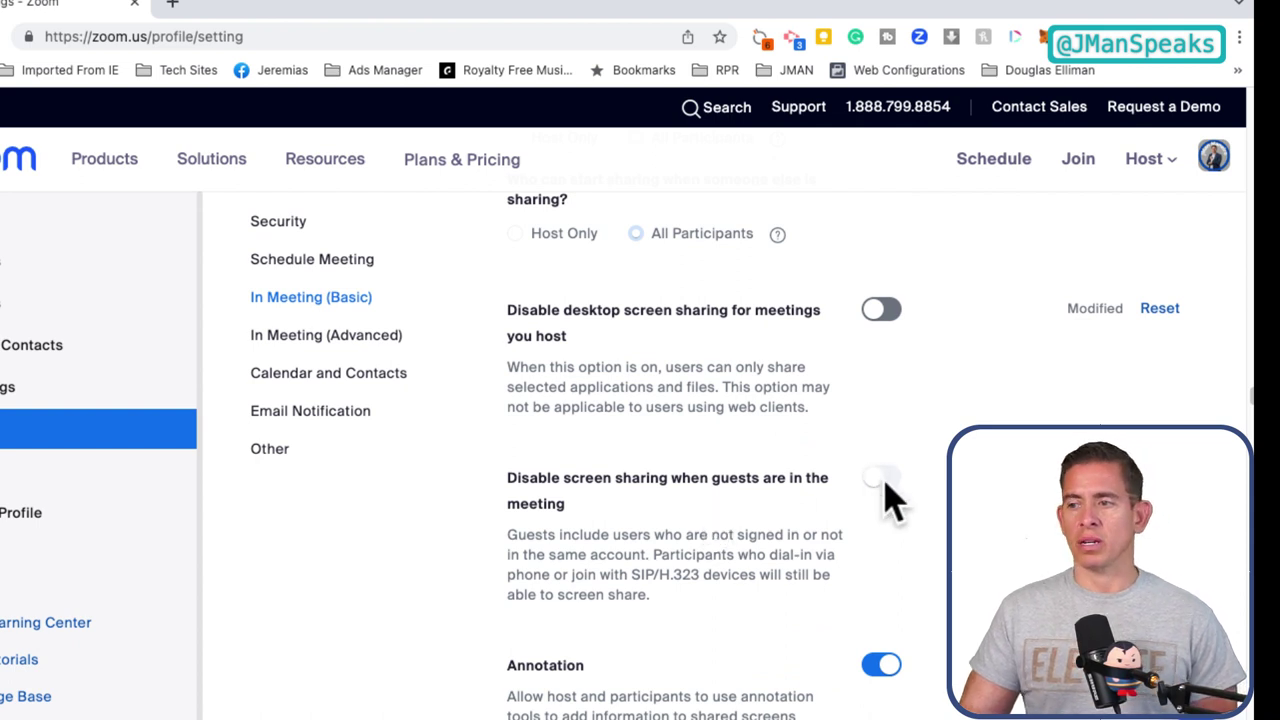
scroll(860, 500, down, 2)
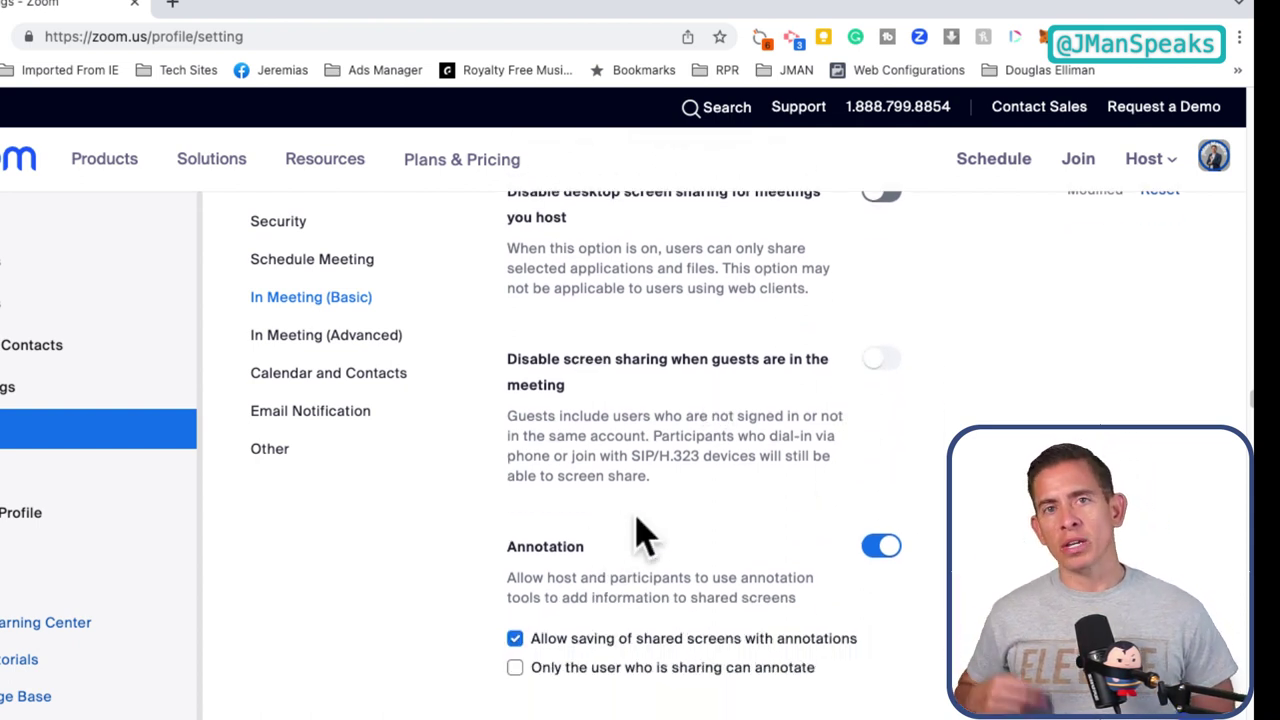
Check the annotation options and choose Save as PDF for the Whiteboard (Classic) automatic local export
scroll(640, 535, down, 1)
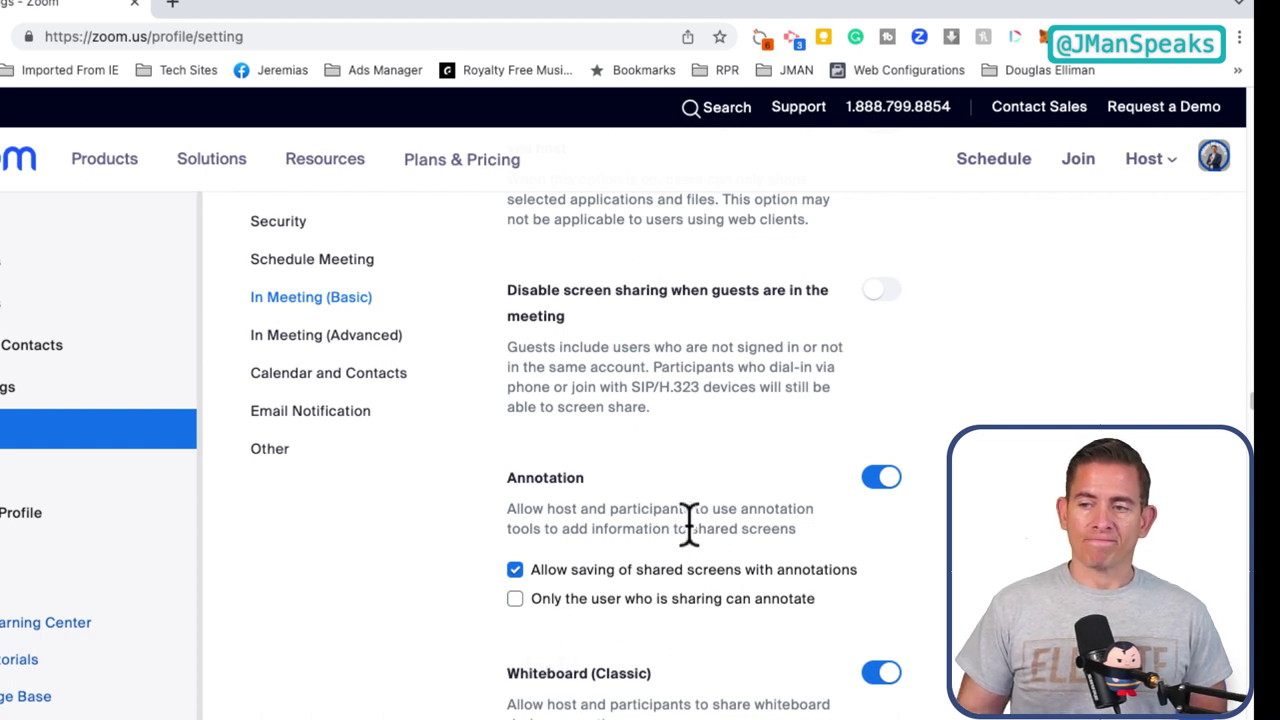
scroll(690, 521, down, 3)
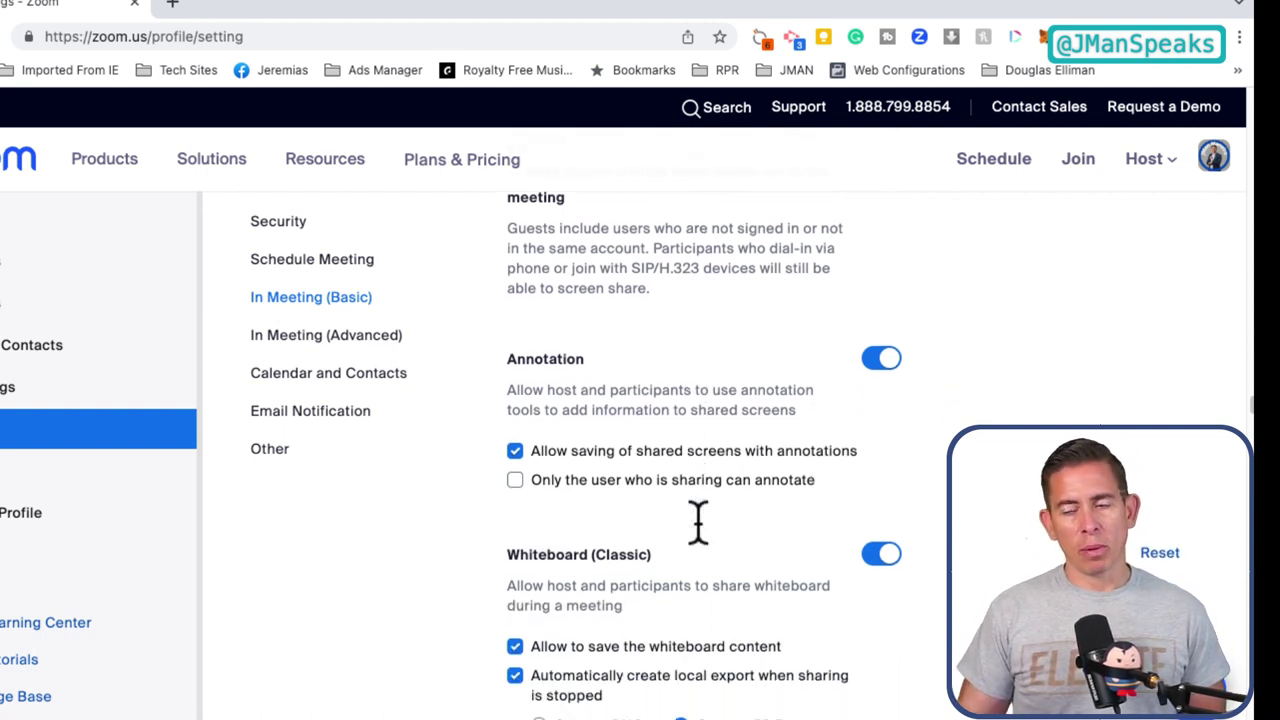
scroll(672, 590, down, 3)
click(680, 584)
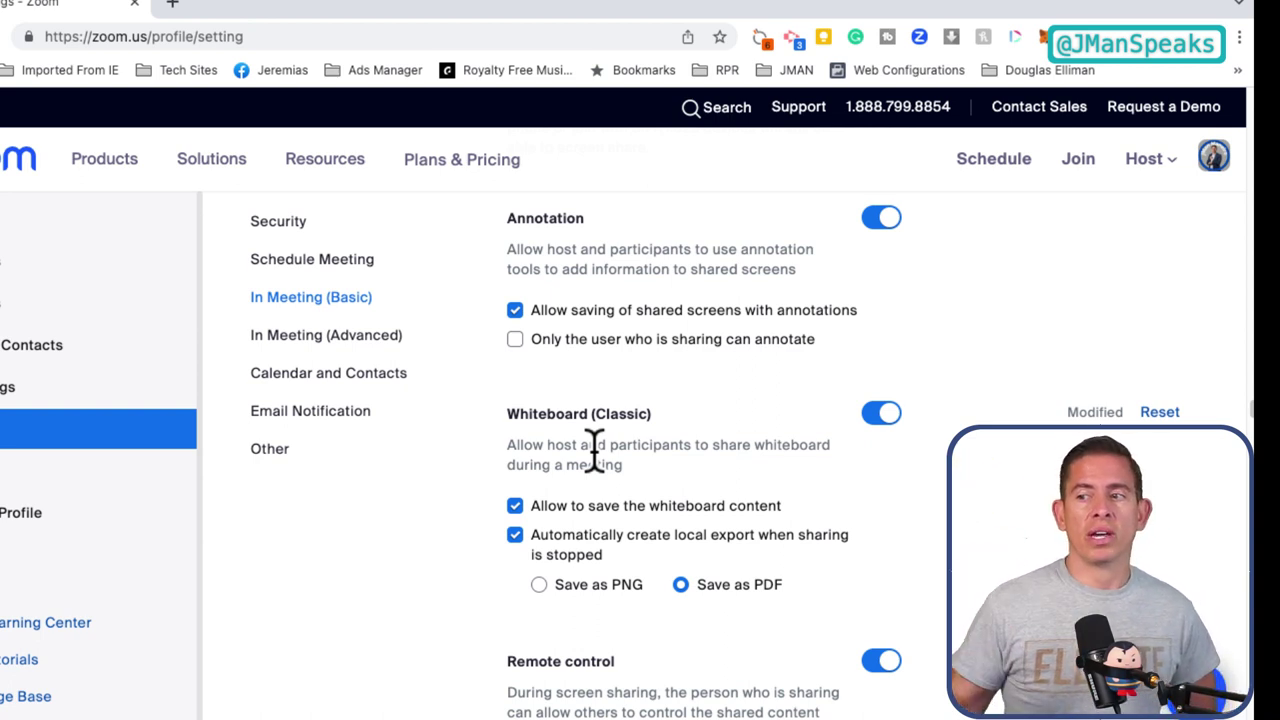
click(681, 584)
Review the settings for remote control, slide control, non-verbal feedback, and meeting and webinar reactions
scroll(681, 582, down, 3)
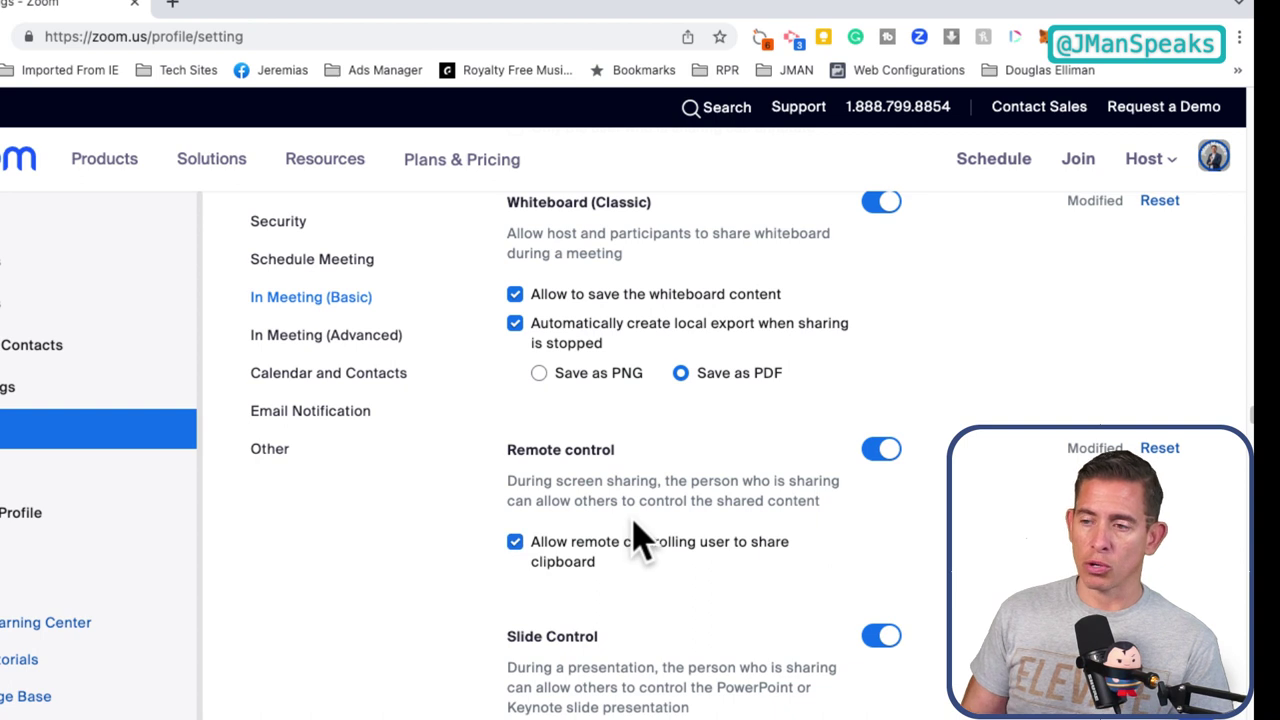
scroll(640, 535, down, 2)
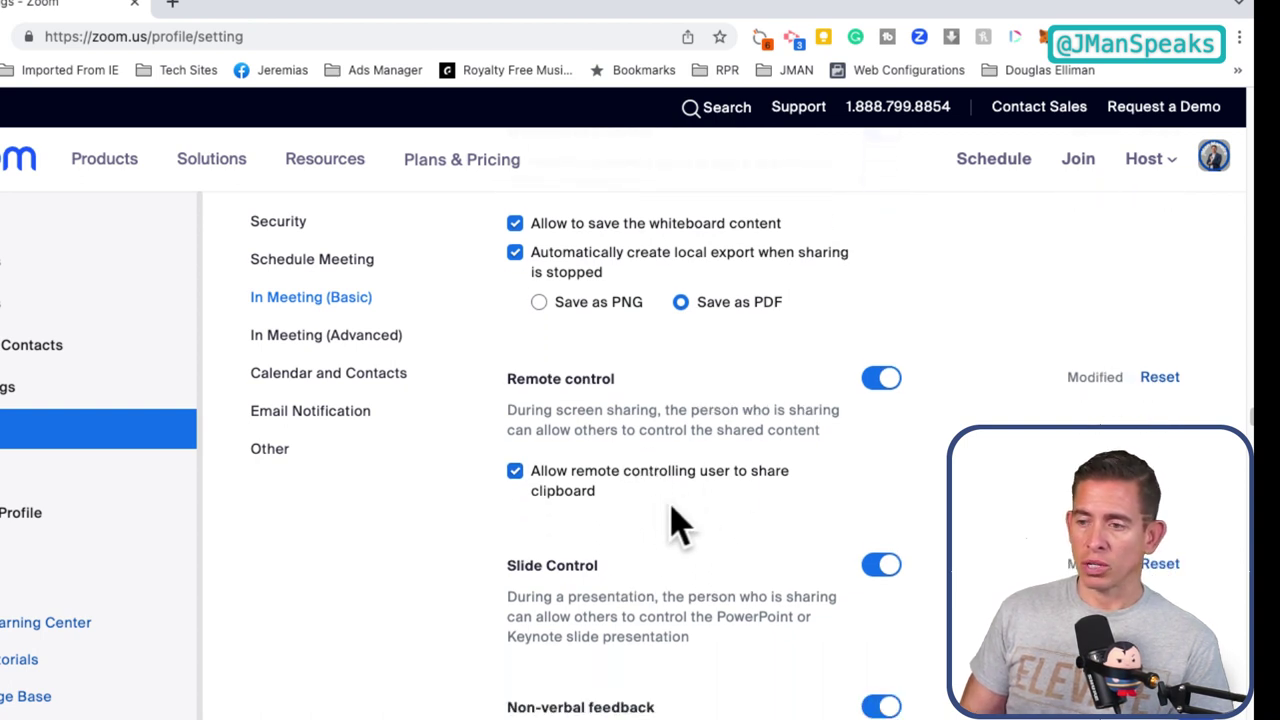
scroll(670, 520, down, 3)
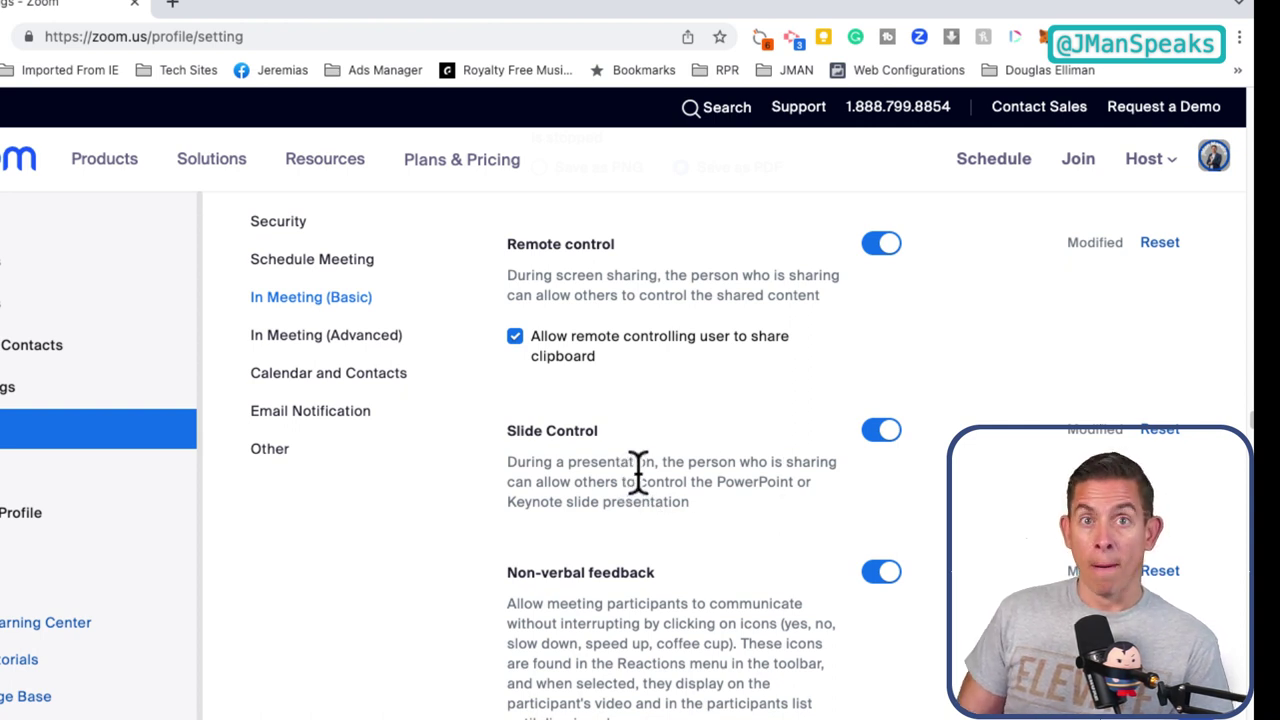
scroll(638, 460, down, 2)
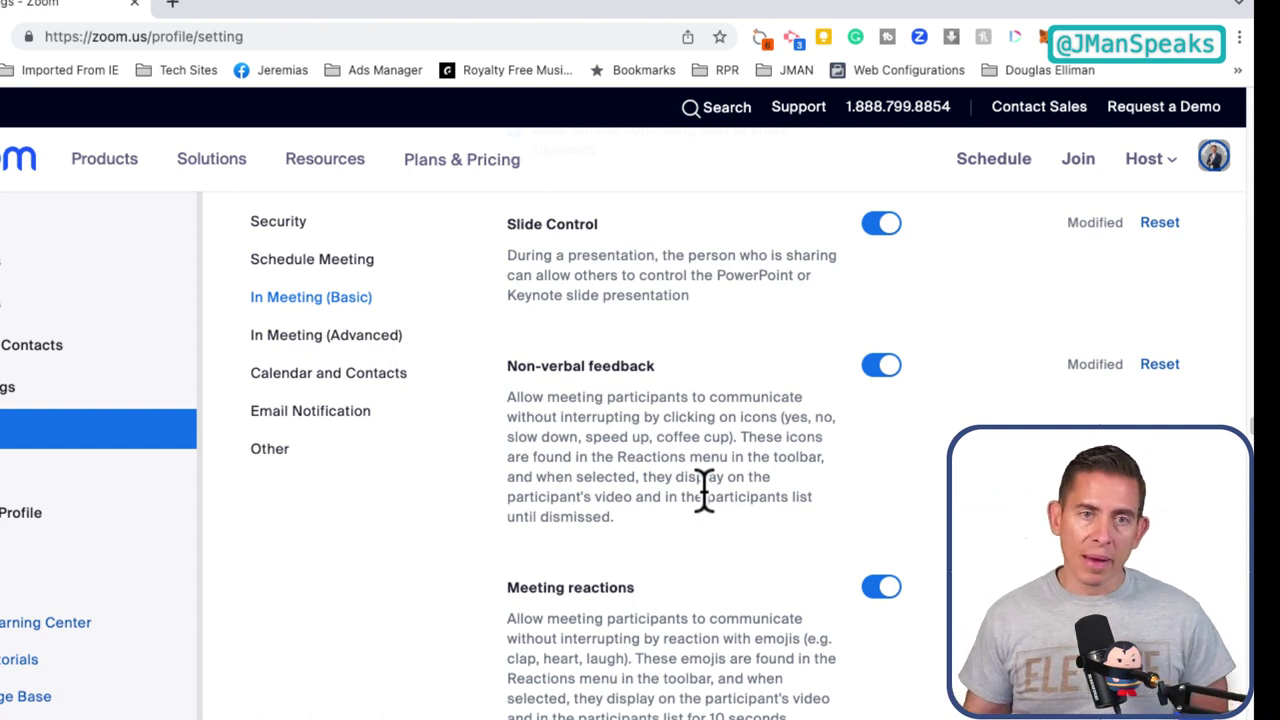
scroll(705, 490, down, 3)
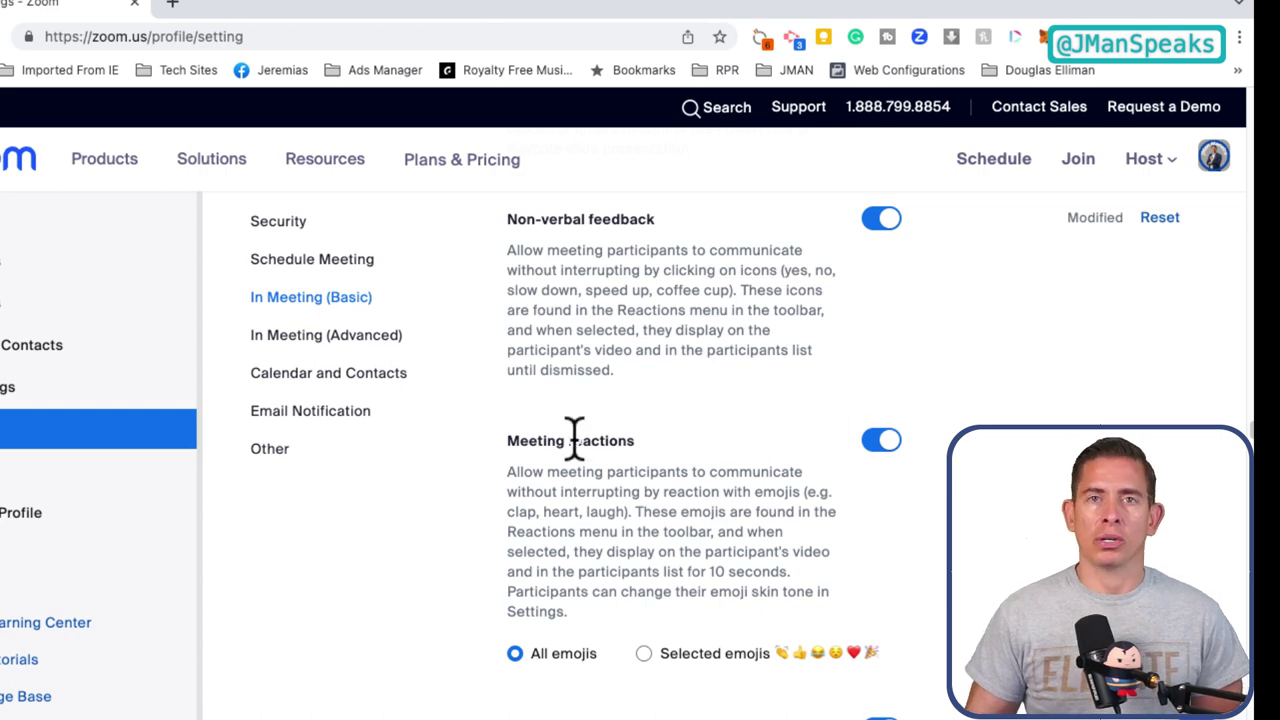
scroll(789, 463, down, 3)
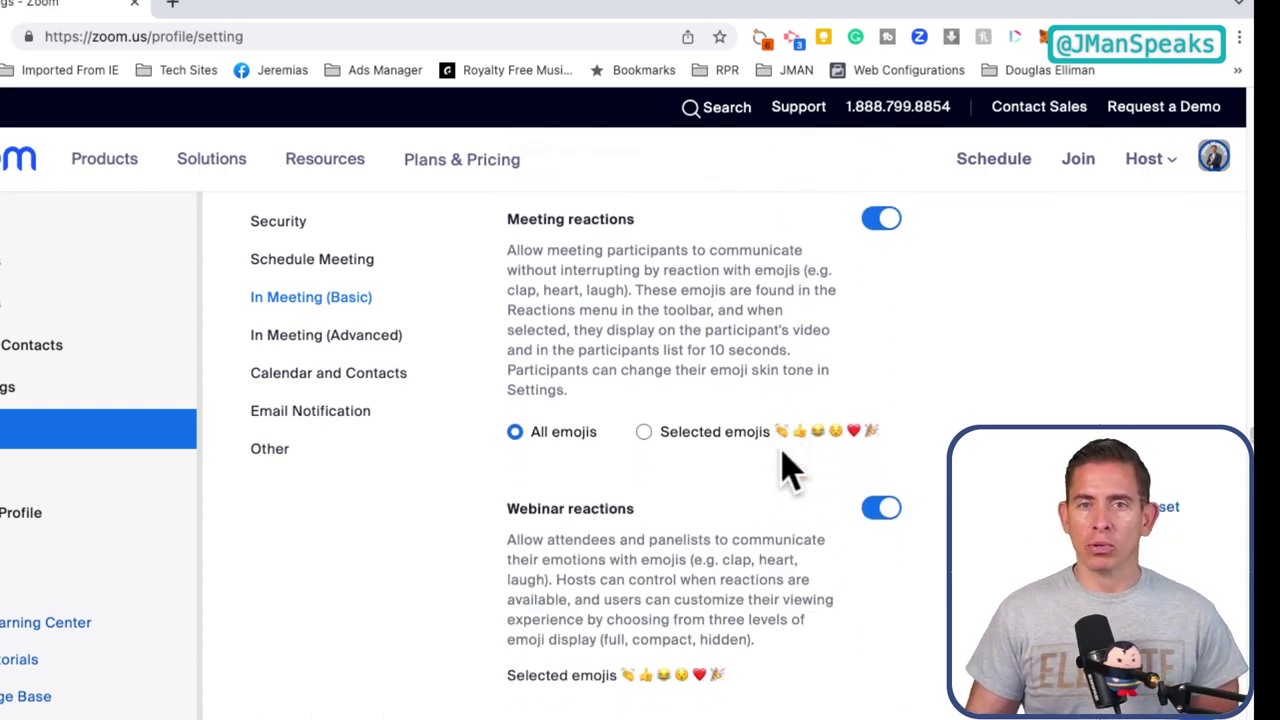
Review the settings for removed participants rejoining, the invitee list, participant renaming and hiding profile pictures
scroll(651, 535, down, 3)
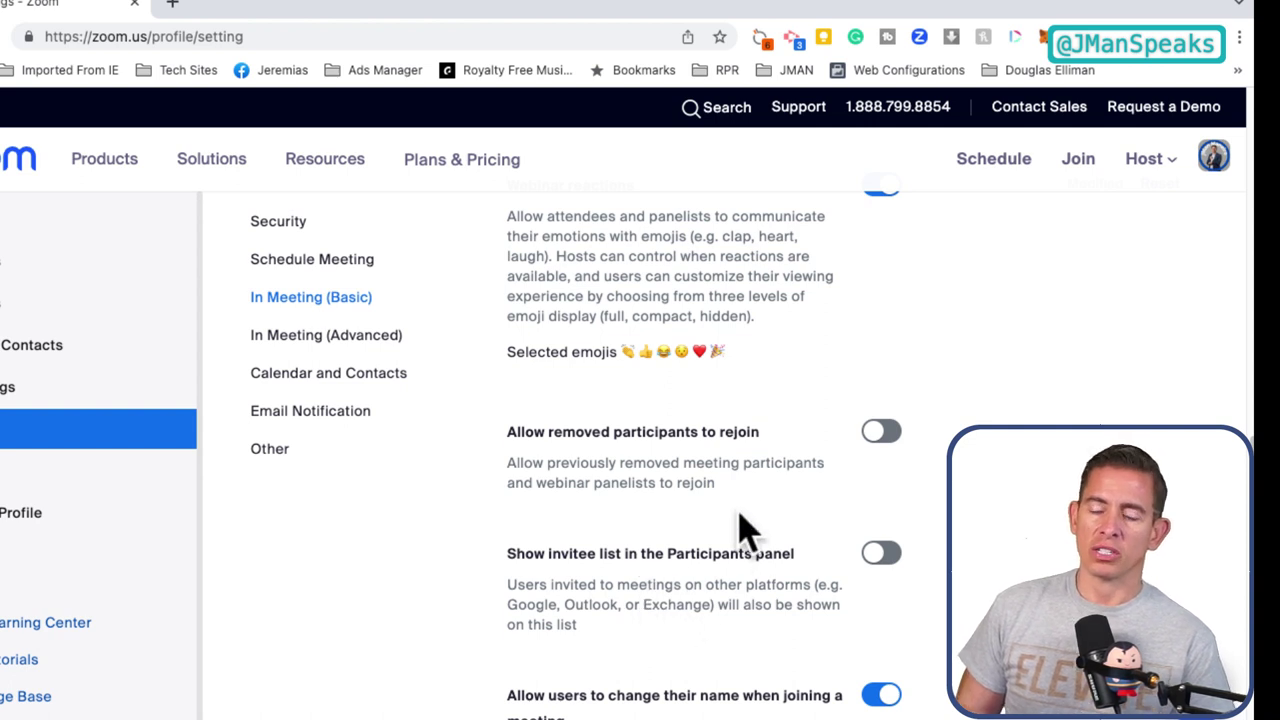
scroll(740, 530, down, 2)
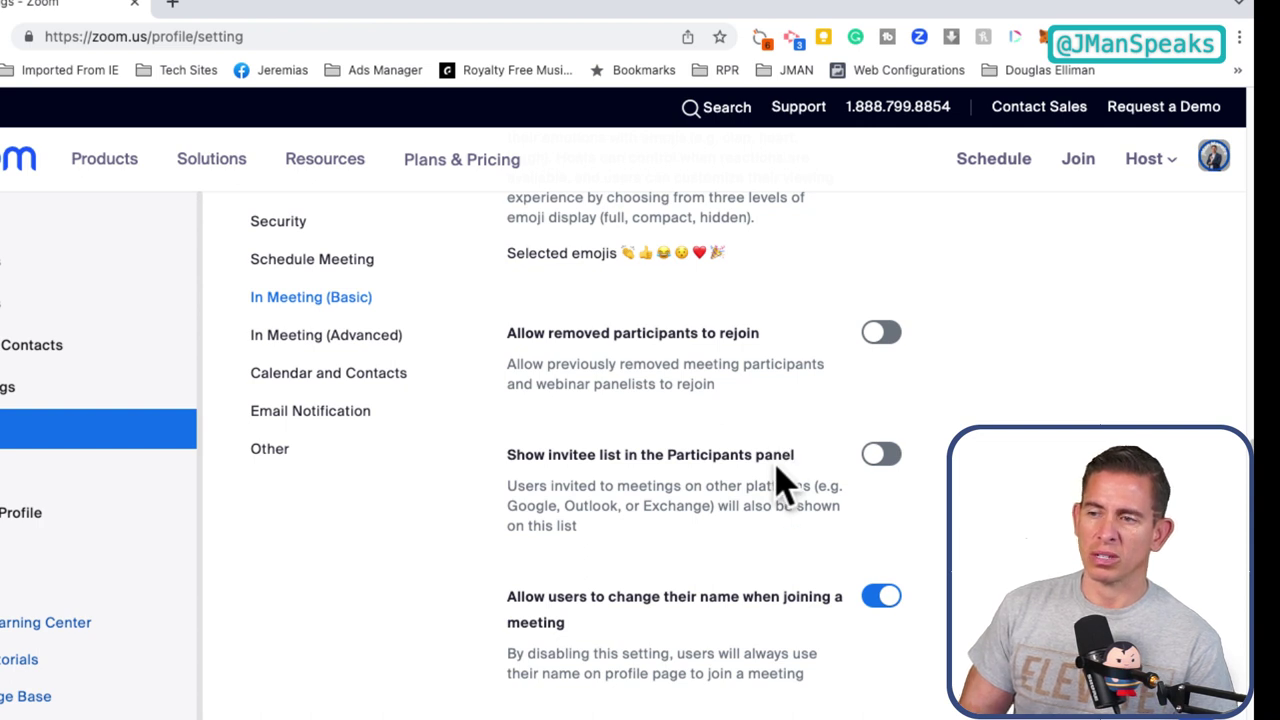
scroll(700, 495, down, 2)
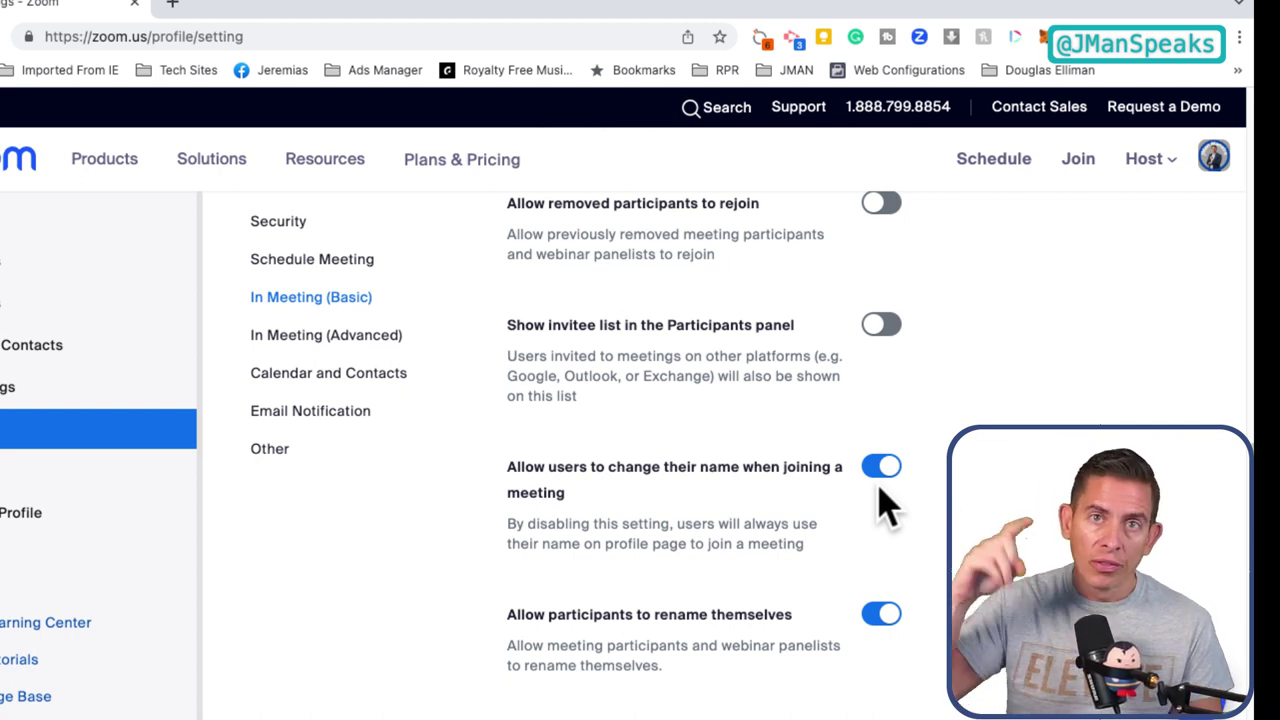
scroll(883, 506, down, 2)
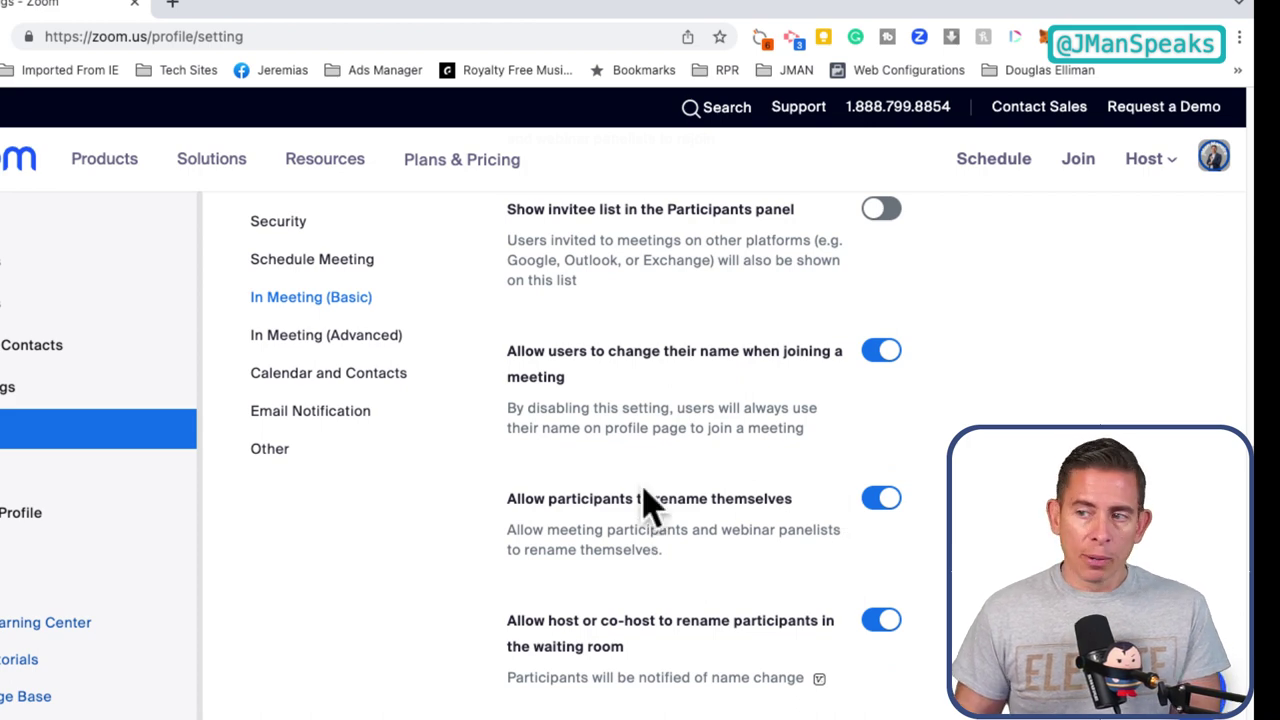
scroll(803, 423, down, 4)
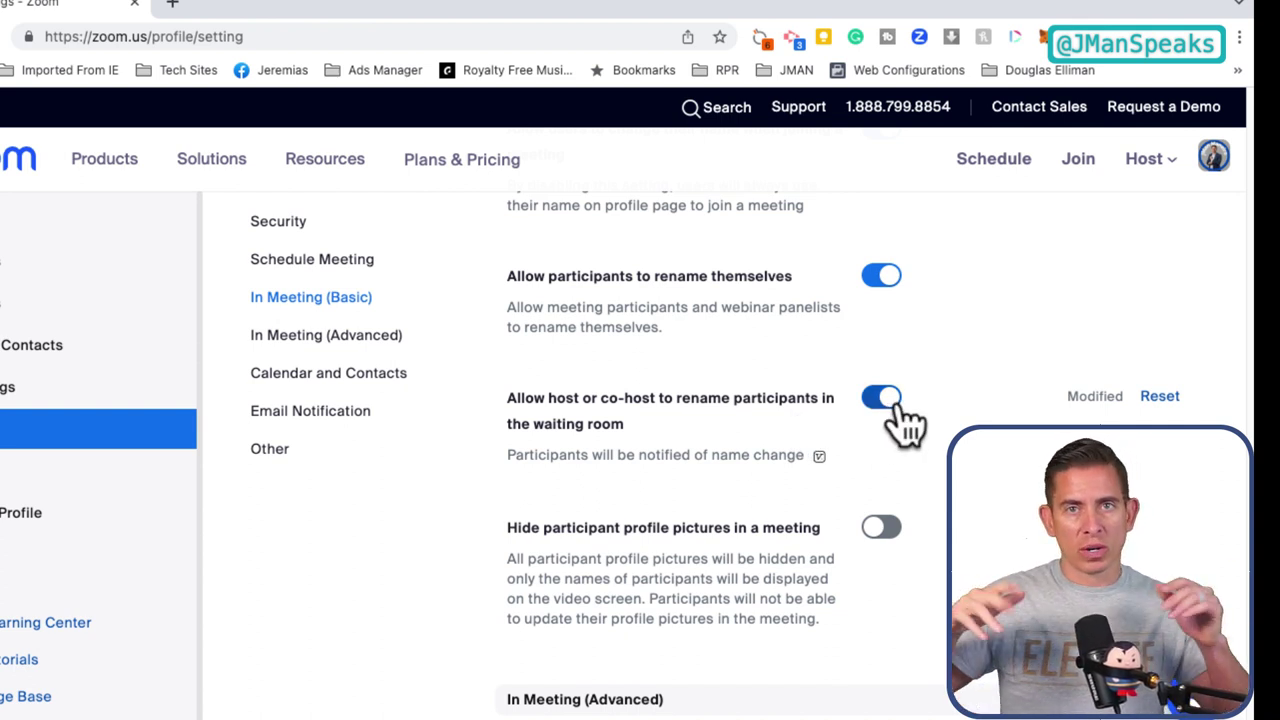
scroll(785, 512, down, 5)
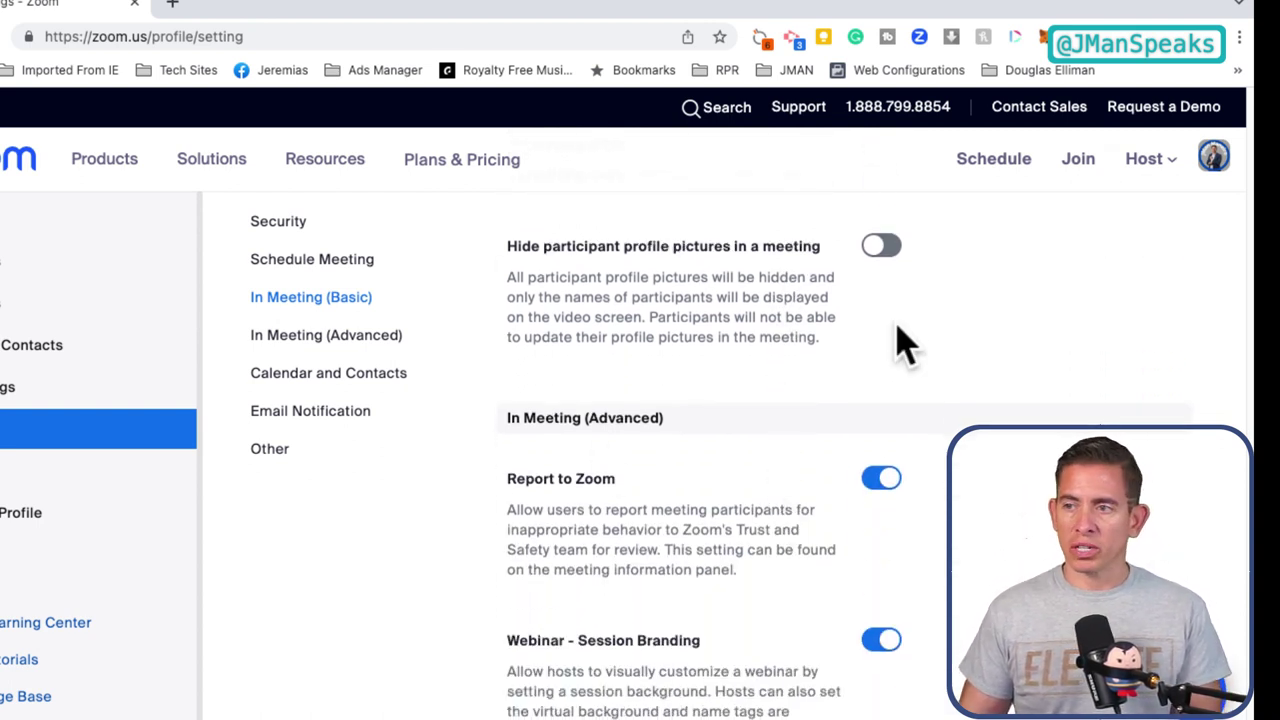
scroll(583, 320, up, 1)
scroll(600, 316, up, 1)
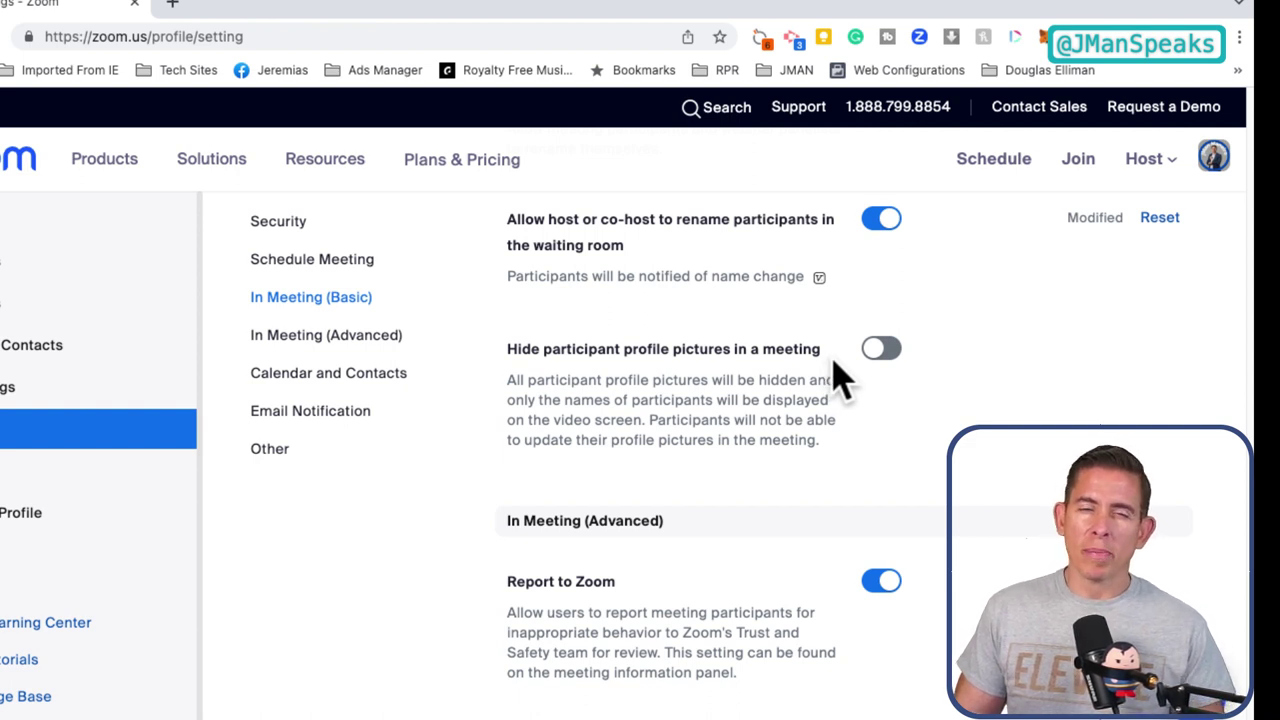
Review the first In Meeting (Advanced) settings: Report to Zoom, webinar session branding, and Q&A in meetings and webinars
scroll(840, 378, down, 1)
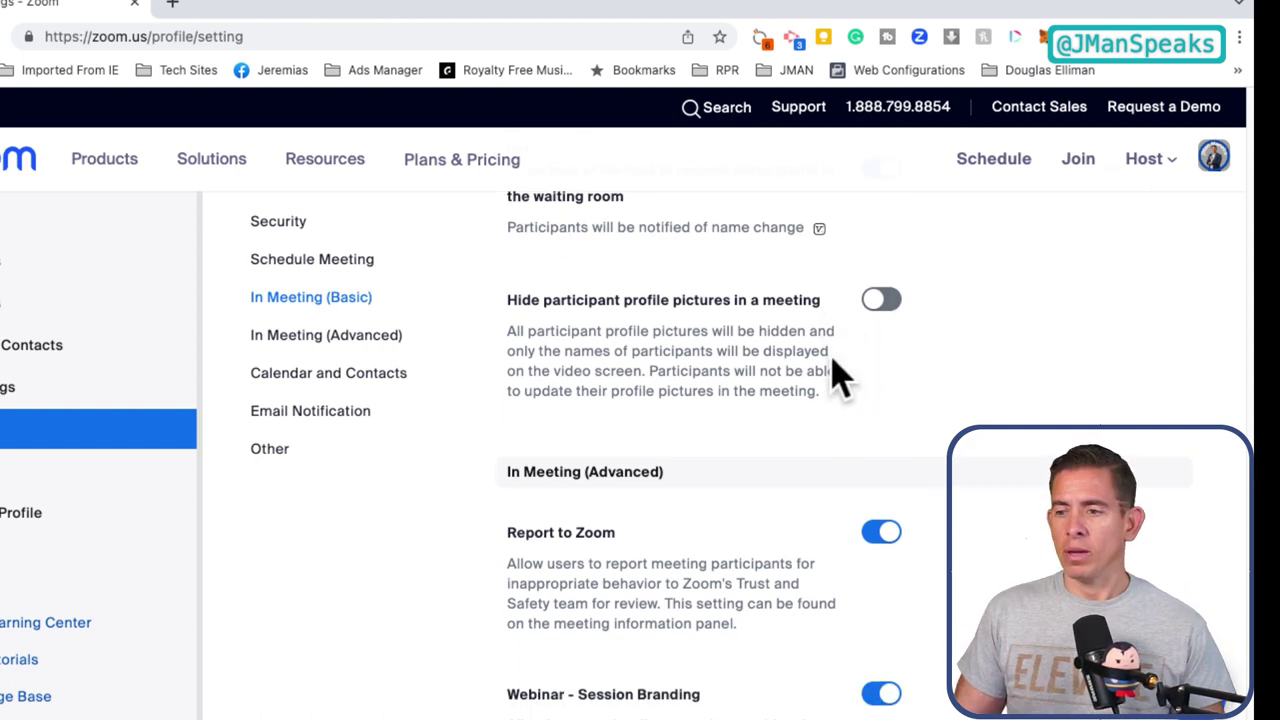
scroll(840, 378, down, 3)
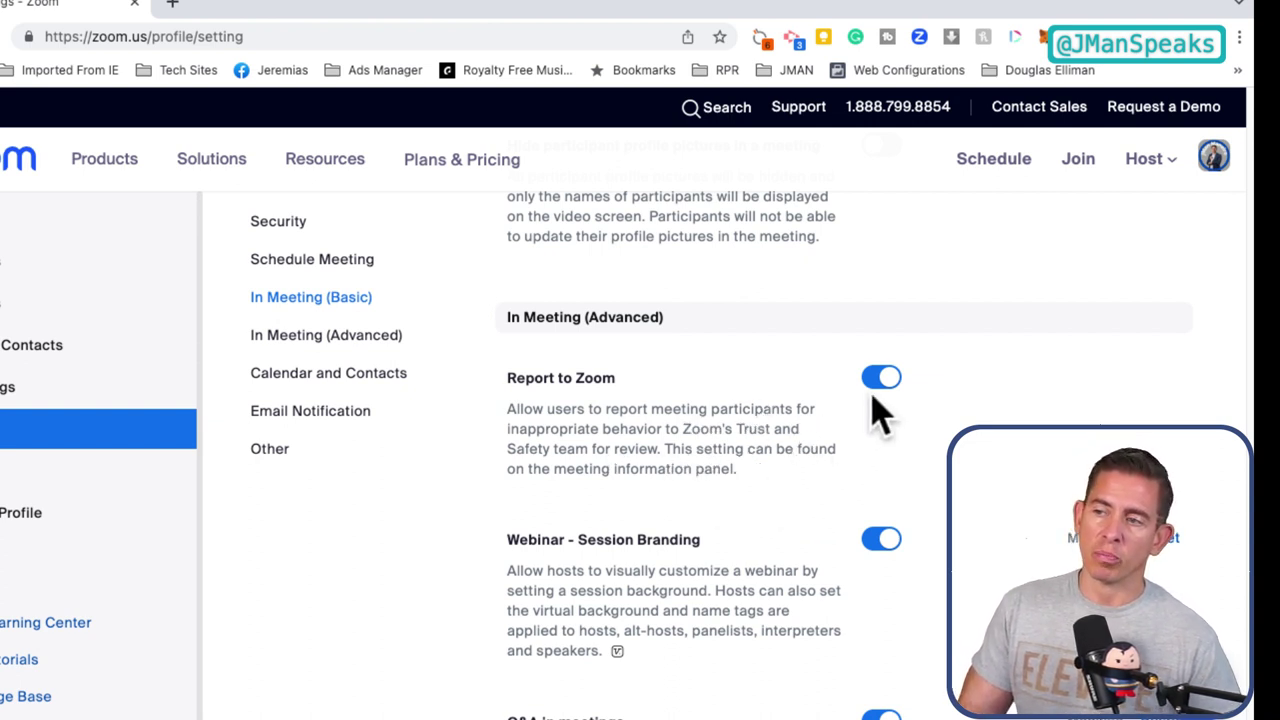
scroll(900, 450, down, 5)
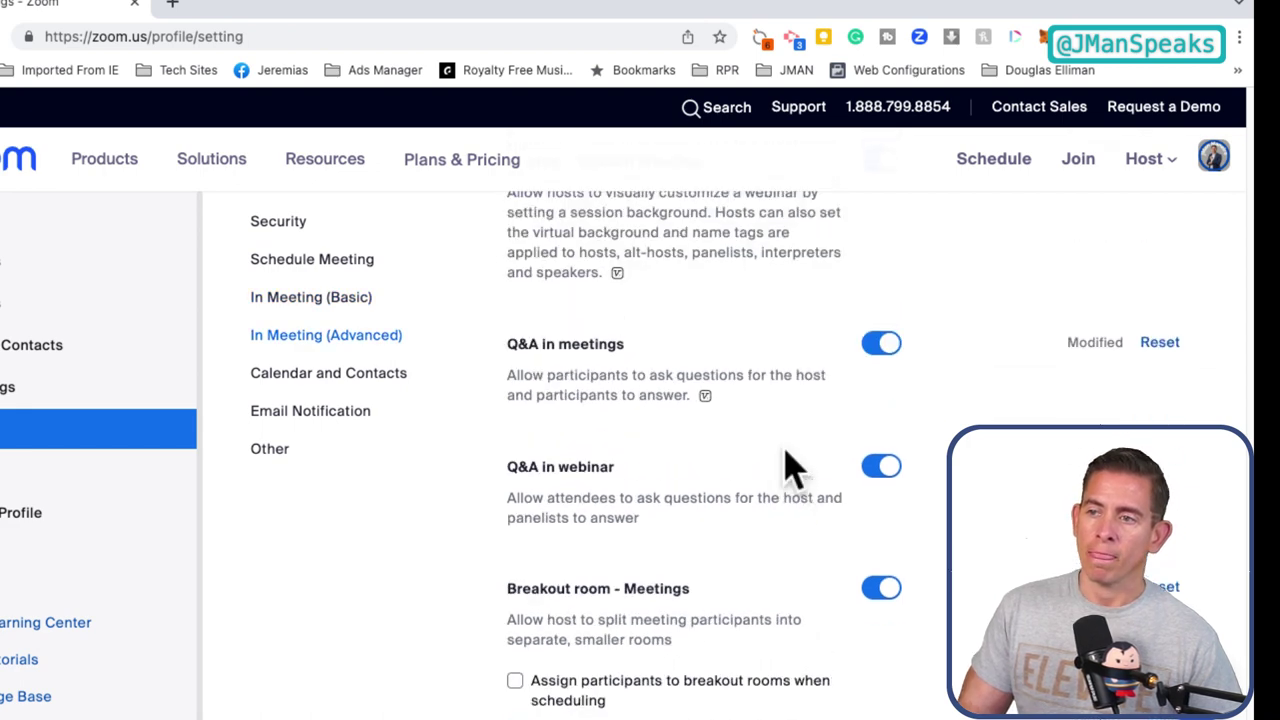
Recheck the webinar session branding setting and the Q&A settings for meetings and webinars
scroll(790, 462, up, 2)
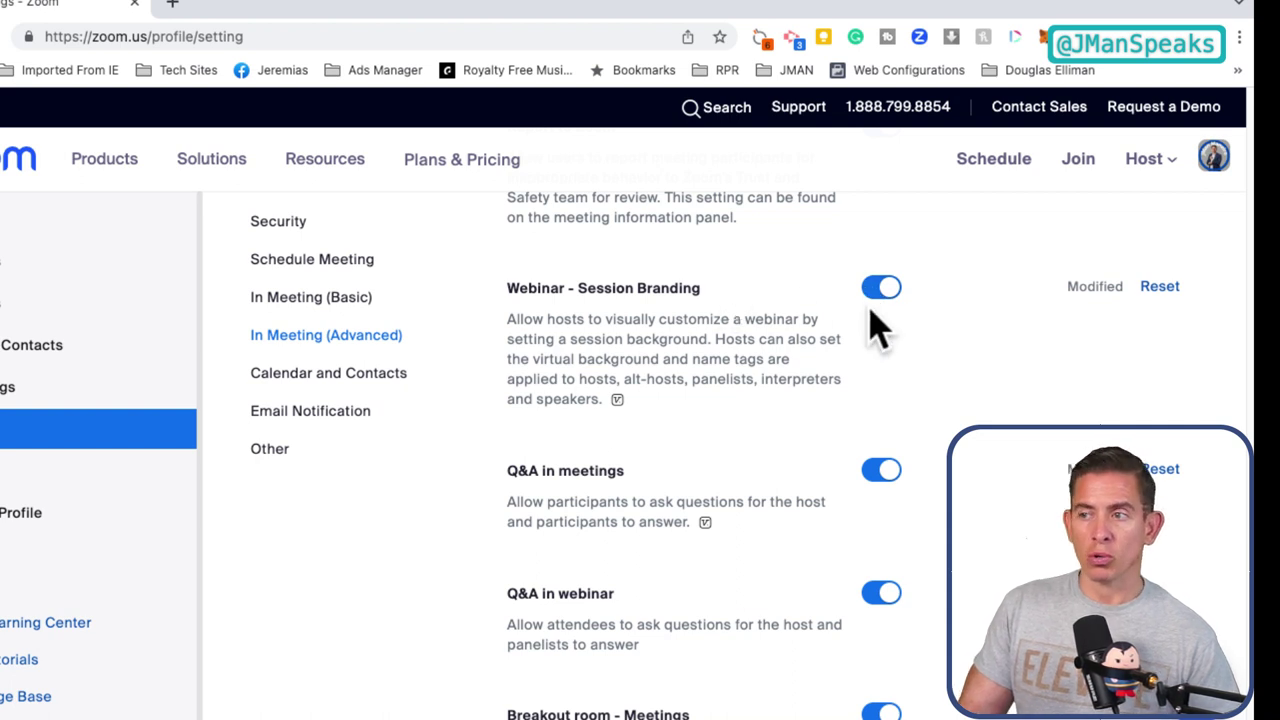
scroll(937, 383, down, 2)
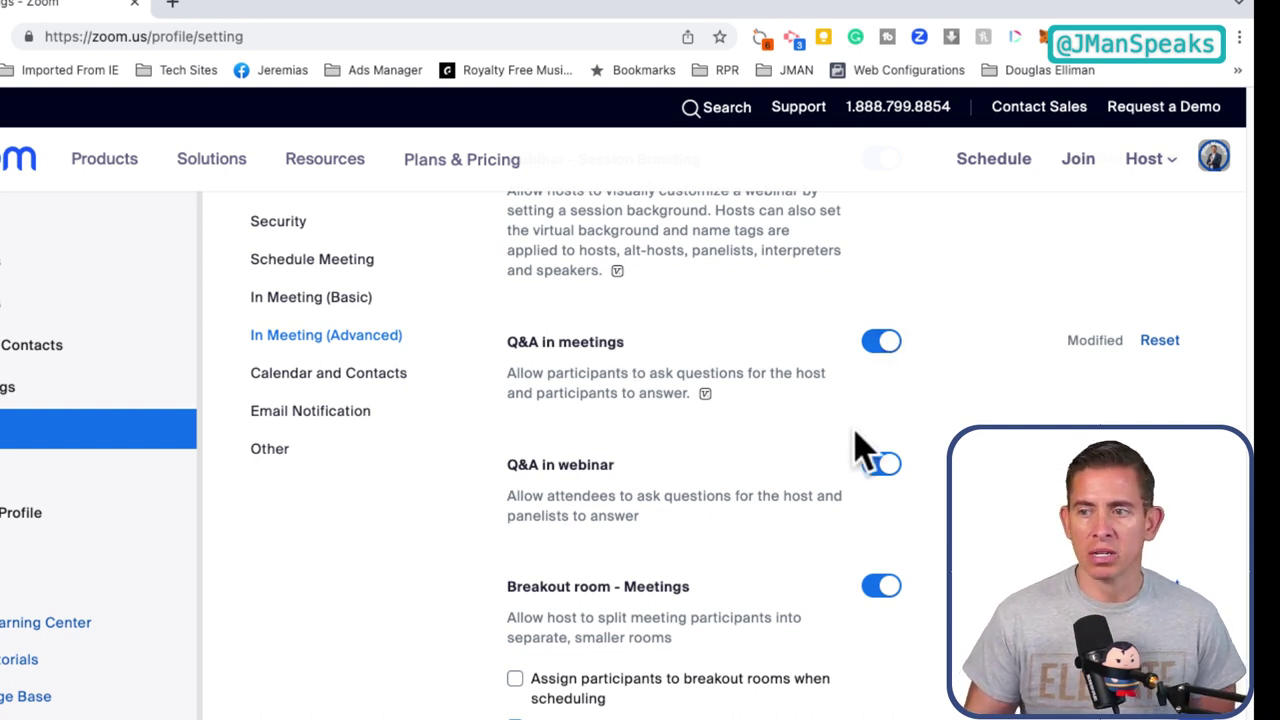
scroll(729, 471, down, 3)
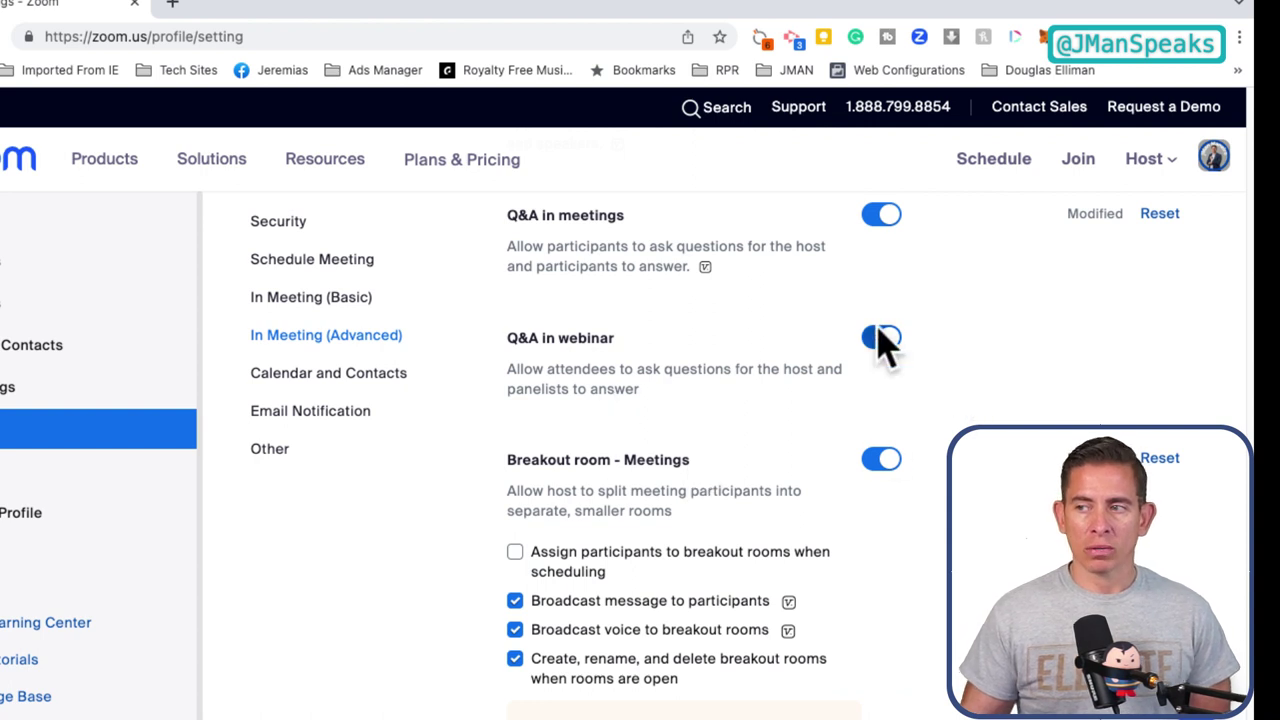
Review the meeting breakout room options: assigning when scheduling, broadcasting messages and voice, managing open rooms, and viewing participants' activity statuses
scroll(760, 425, down, 3)
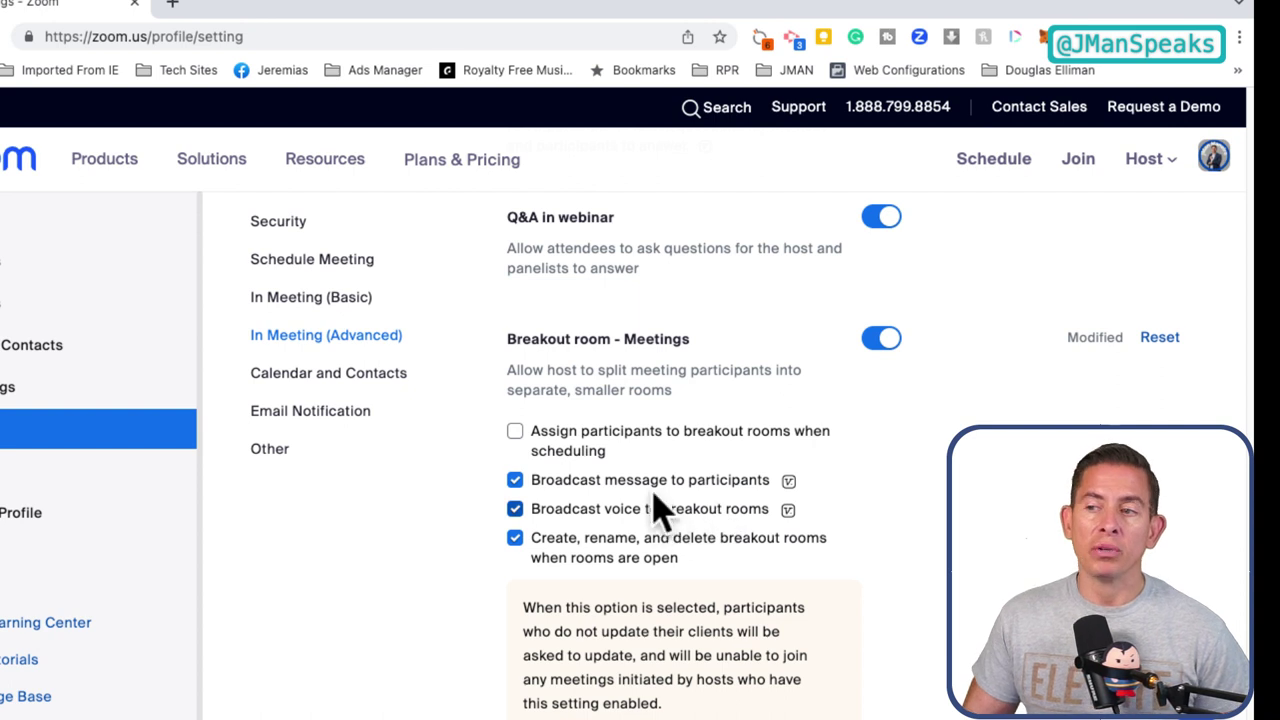
mouse_move(778, 490)
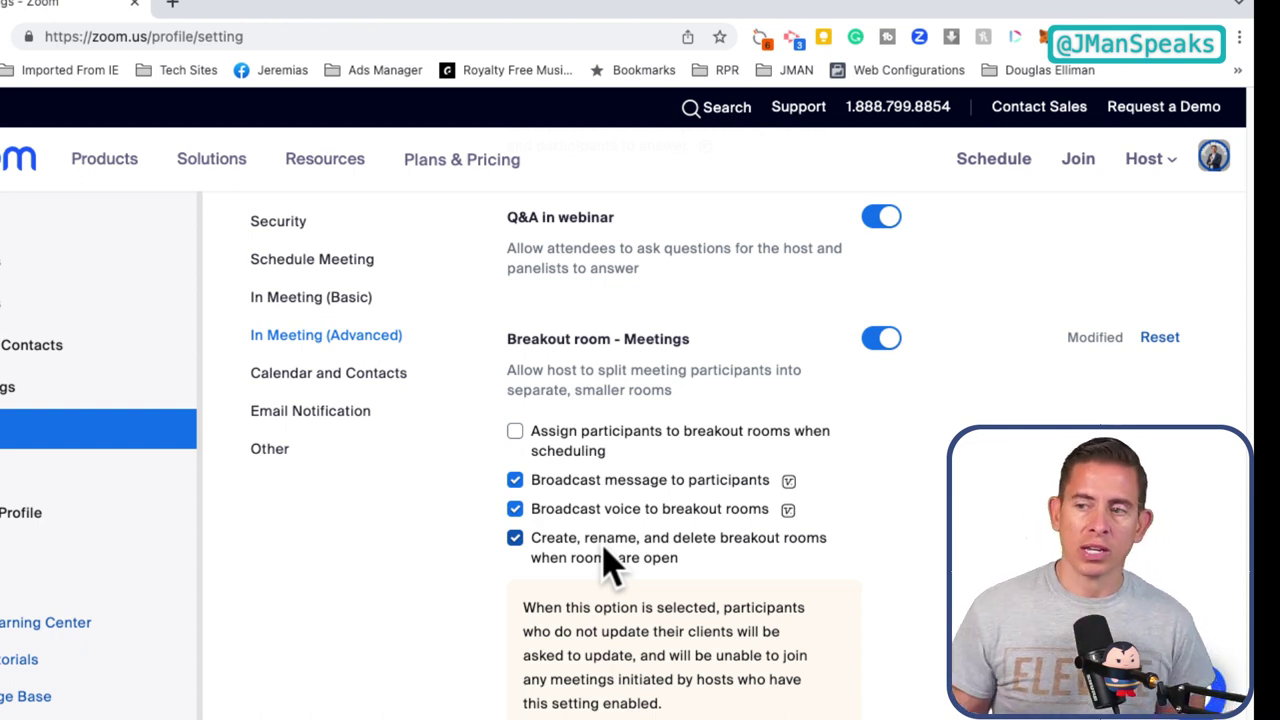
scroll(743, 505, down, 1)
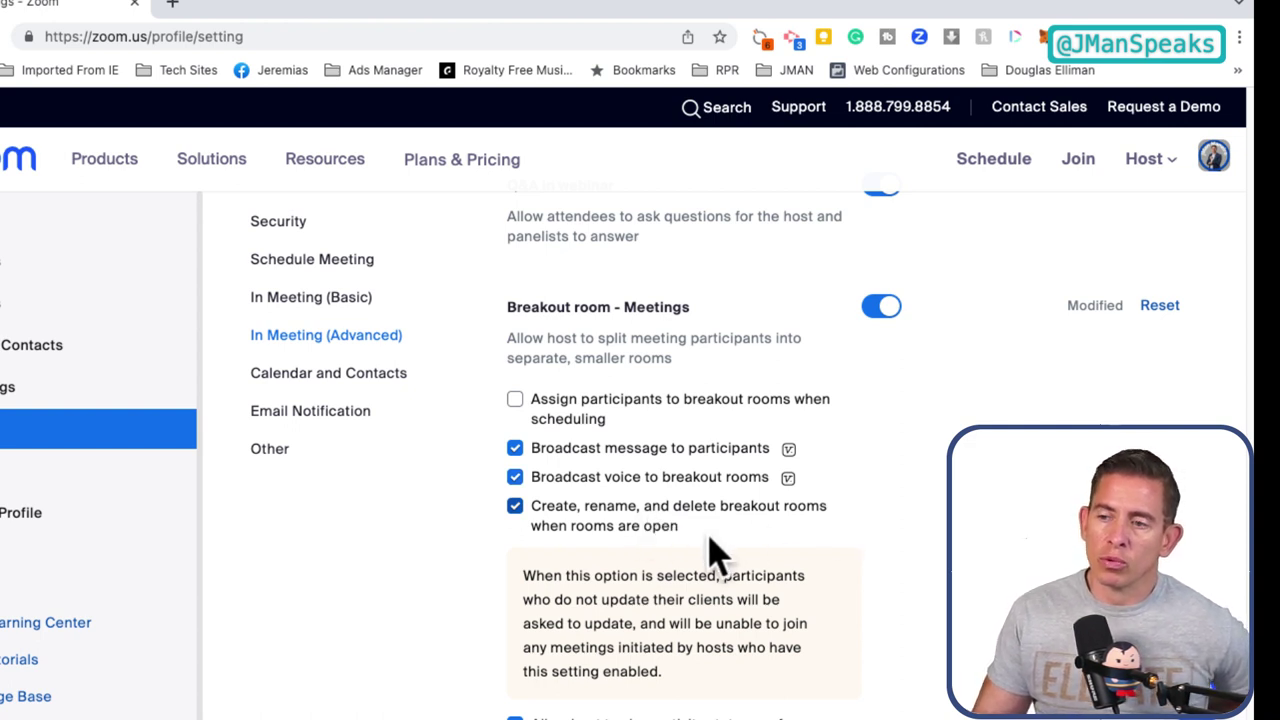
scroll(715, 550, down, 3)
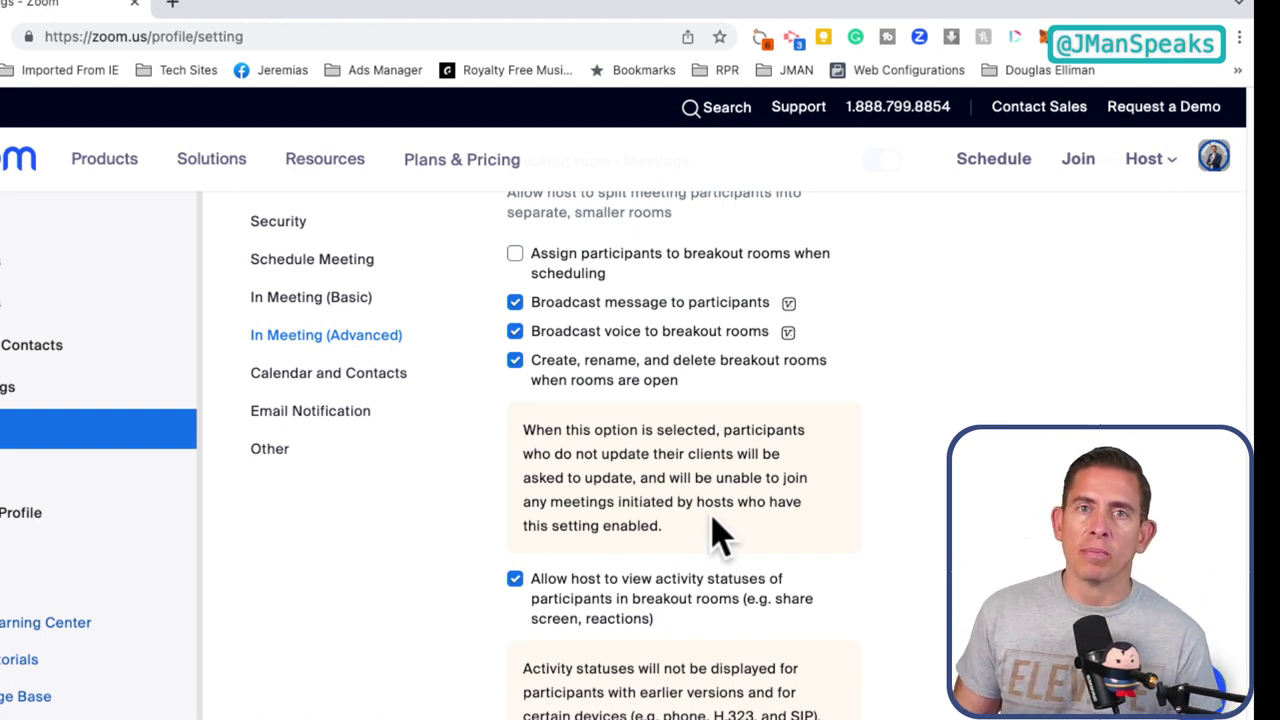
scroll(722, 530, down, 1)
scroll(690, 600, down, 1)
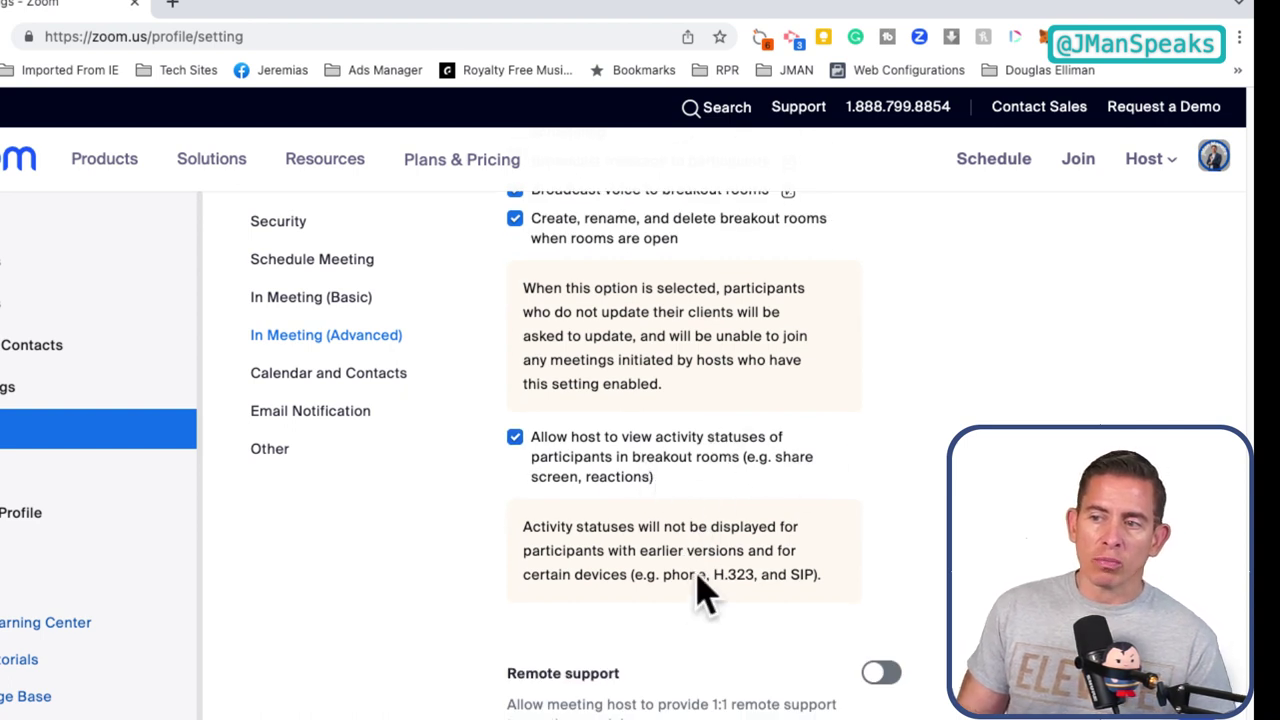
scroll(740, 450, down, 1)
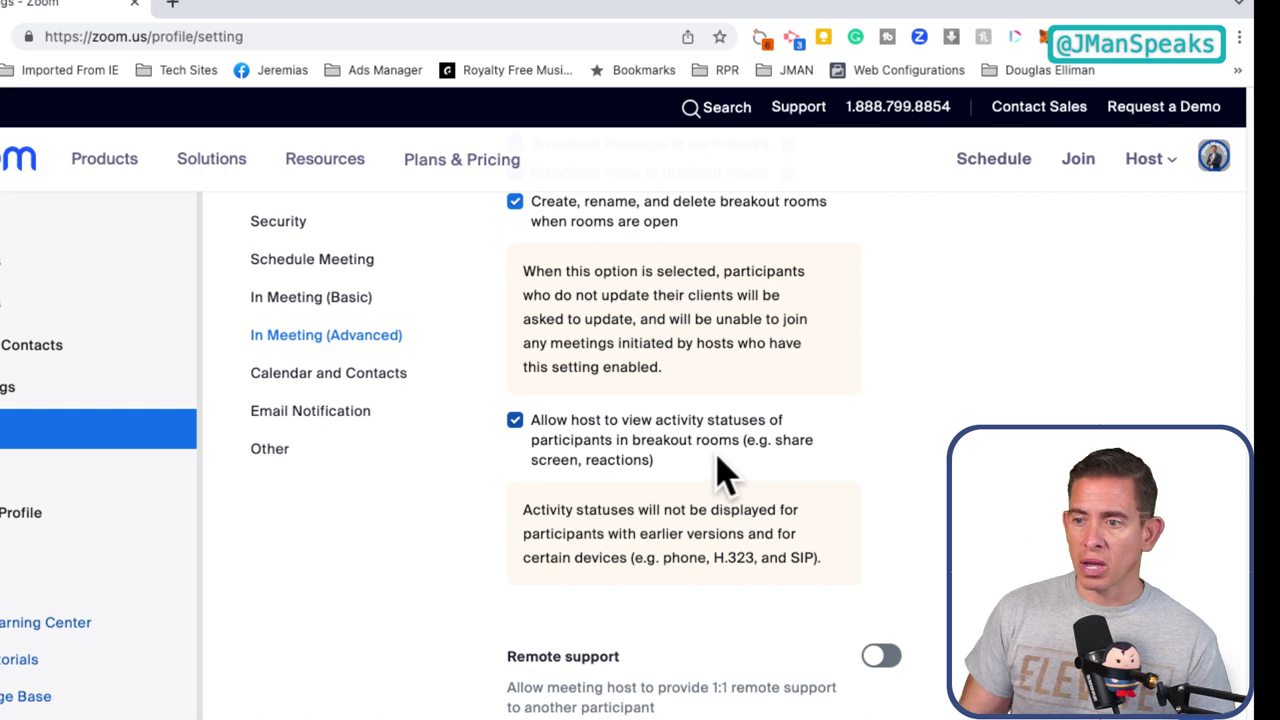
scroll(728, 482, down, 1)
Review the settings for remote support, manual captions, automated captions, full transcript and saving captions
scroll(728, 482, down, 2)
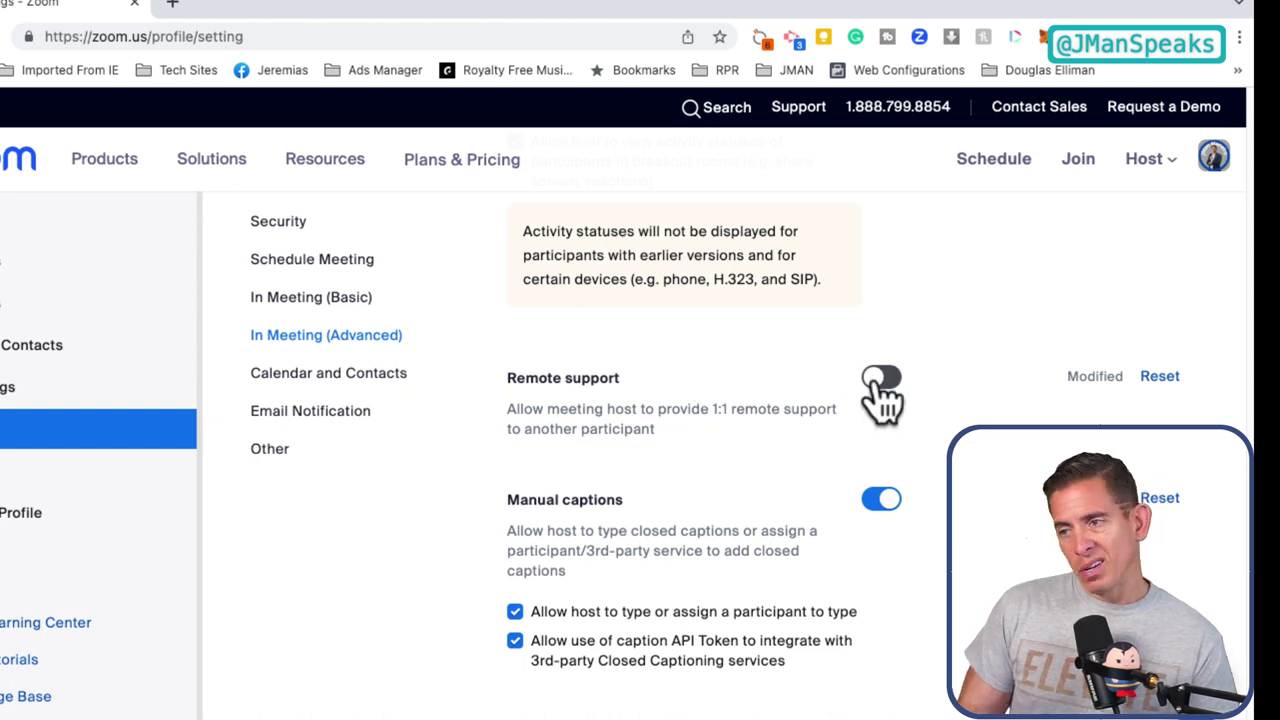
scroll(640, 433, down, 2)
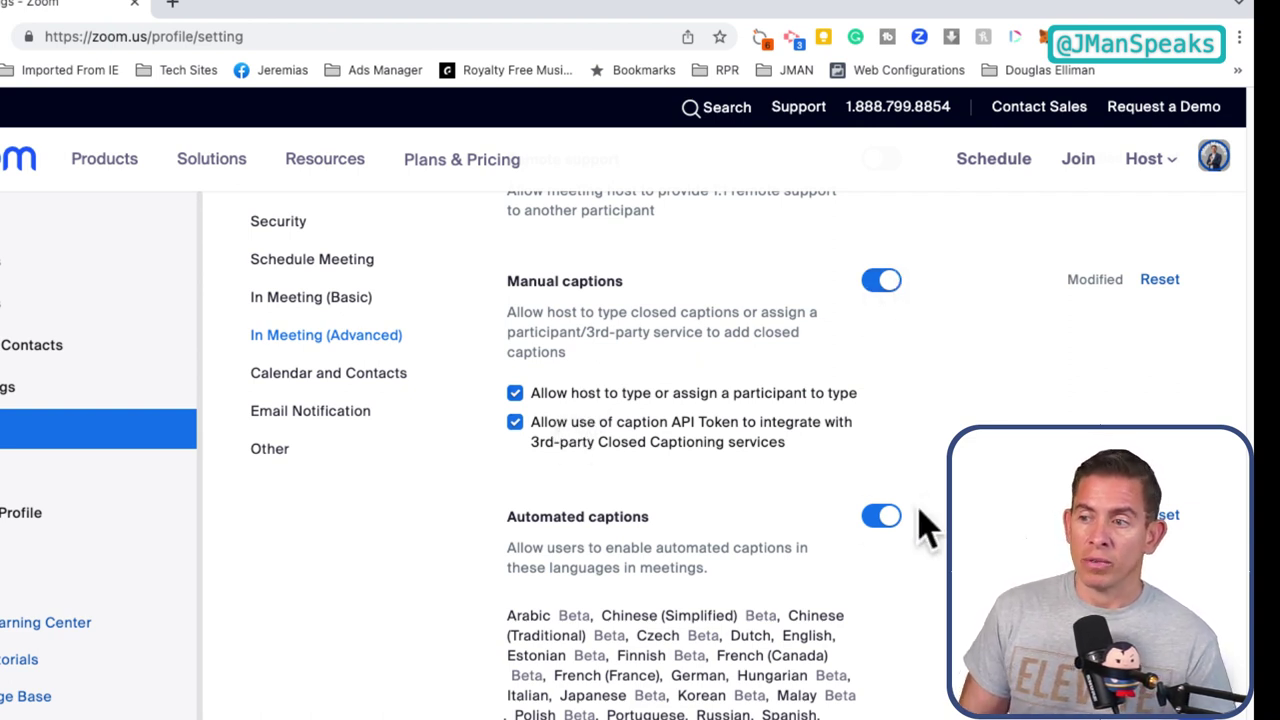
scroll(757, 490, down, 2)
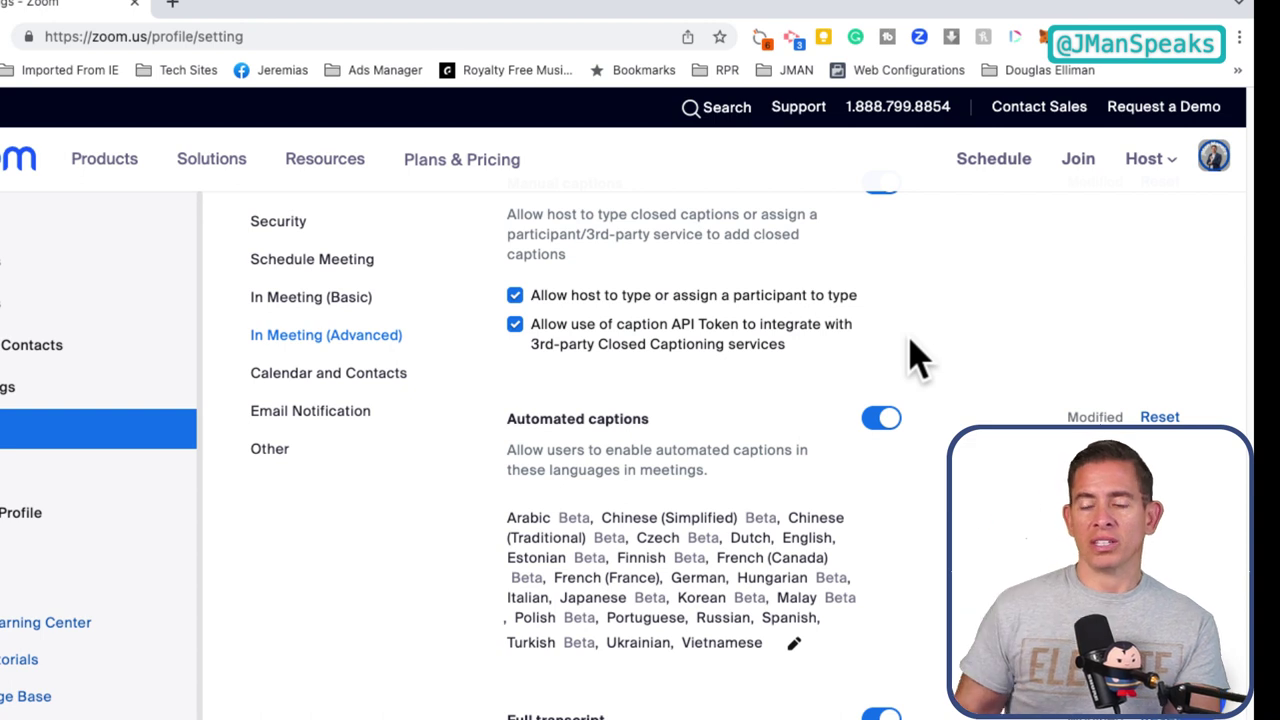
scroll(640, 482, down, 2)
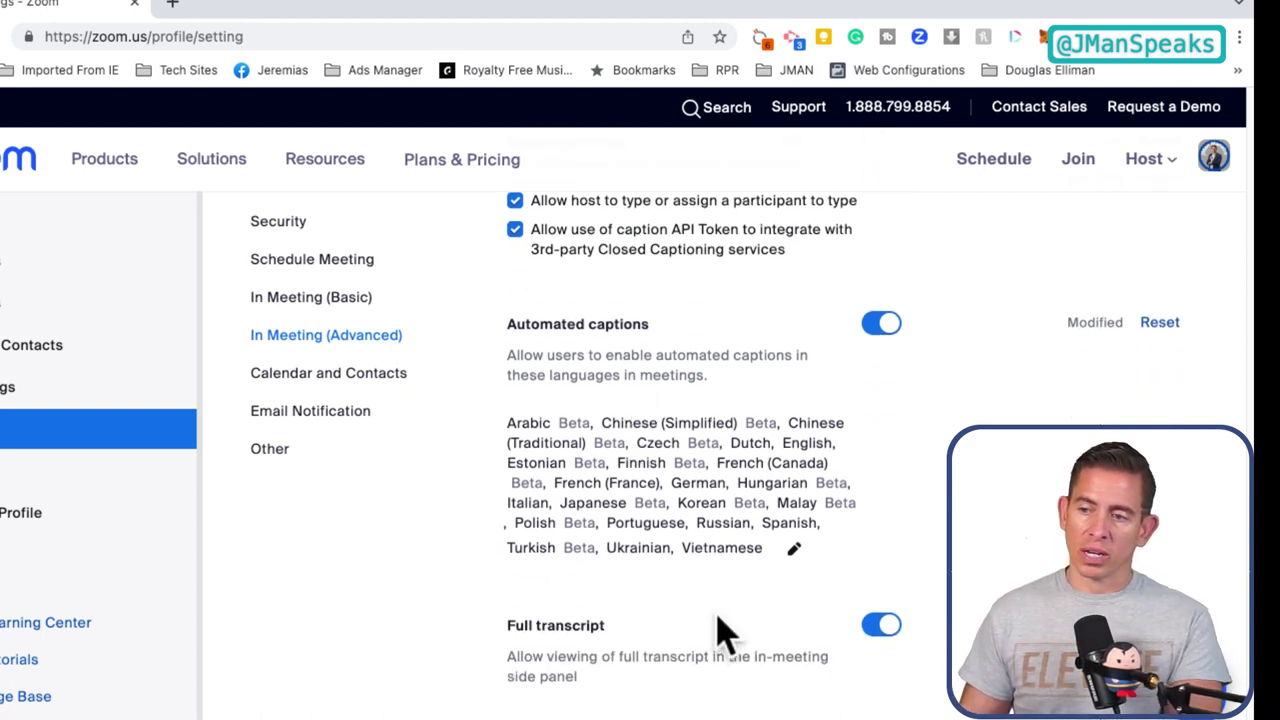
scroll(780, 620, down, 2)
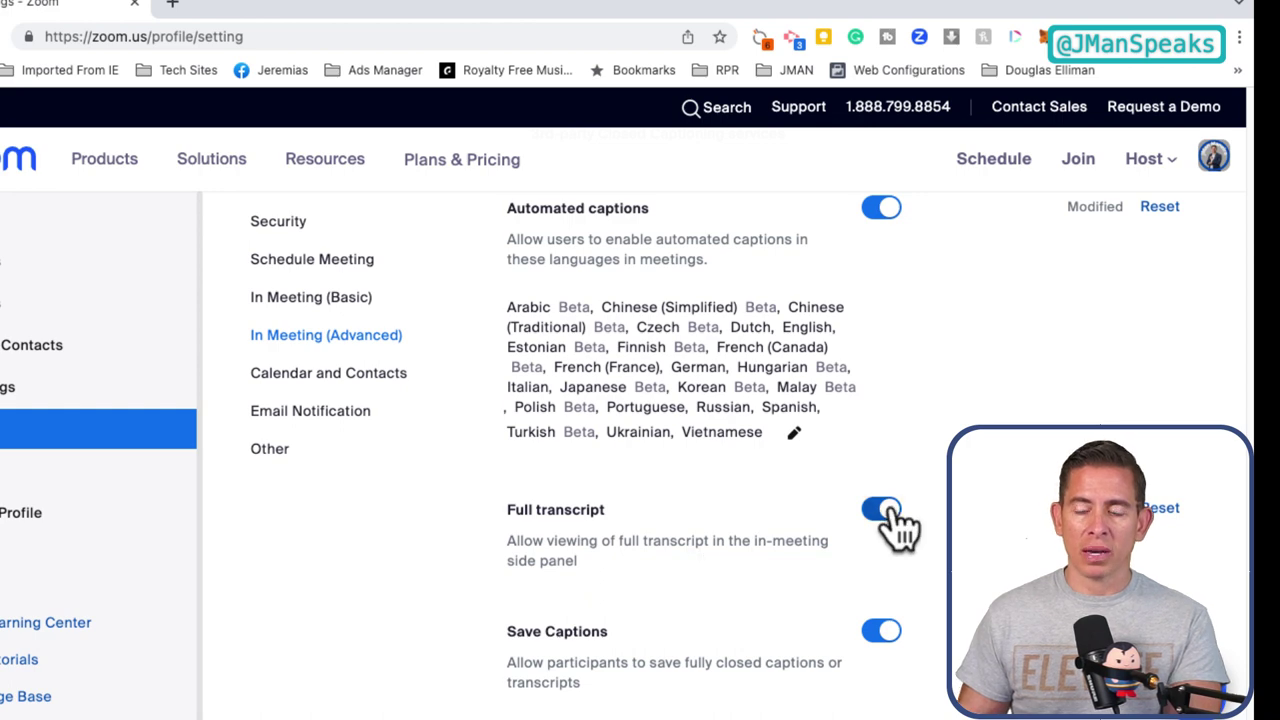
scroll(740, 460, down, 5)
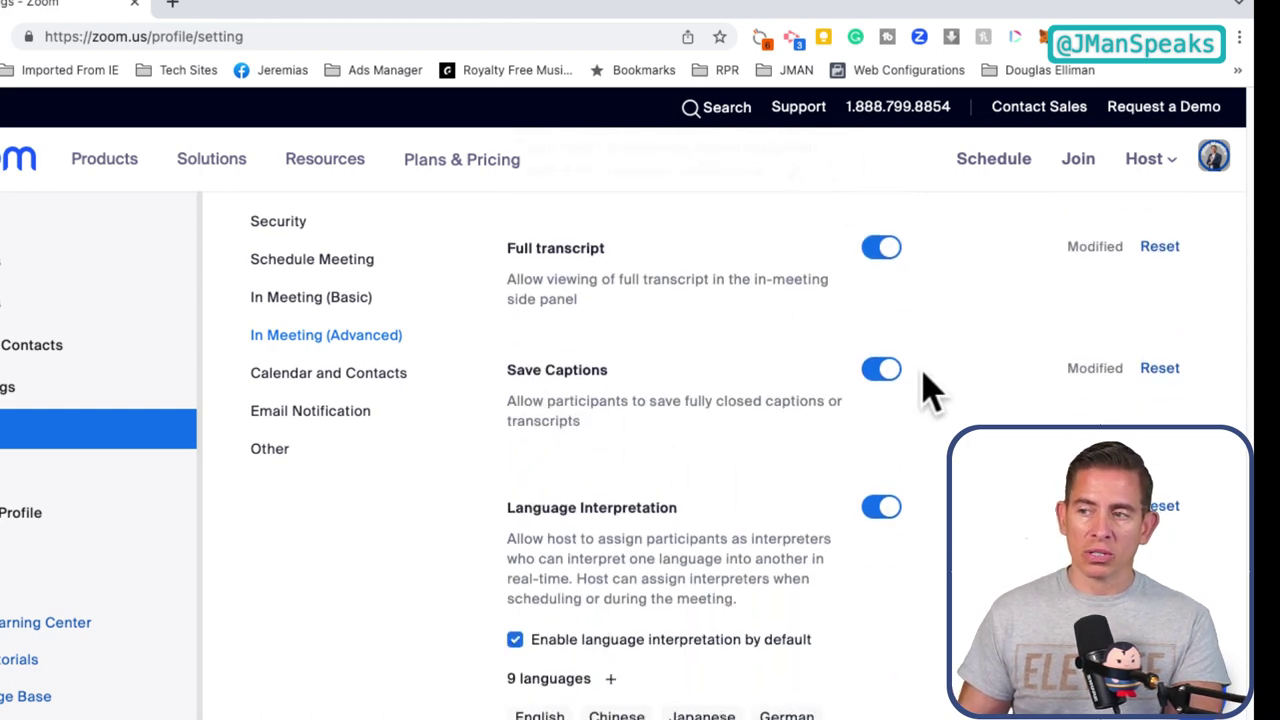
Review the Language Interpretation and Sign Language interpretation view settings, including their default options and language lists
scroll(771, 409, down, 2)
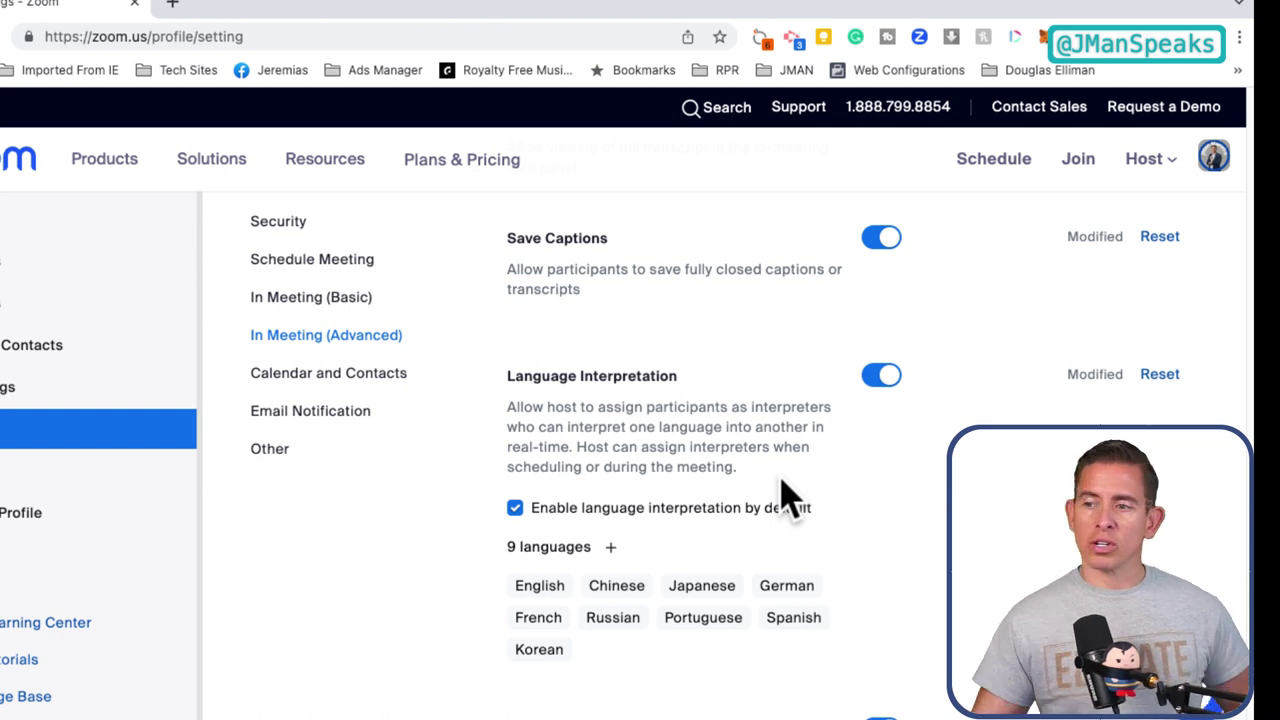
scroll(770, 495, down, 2)
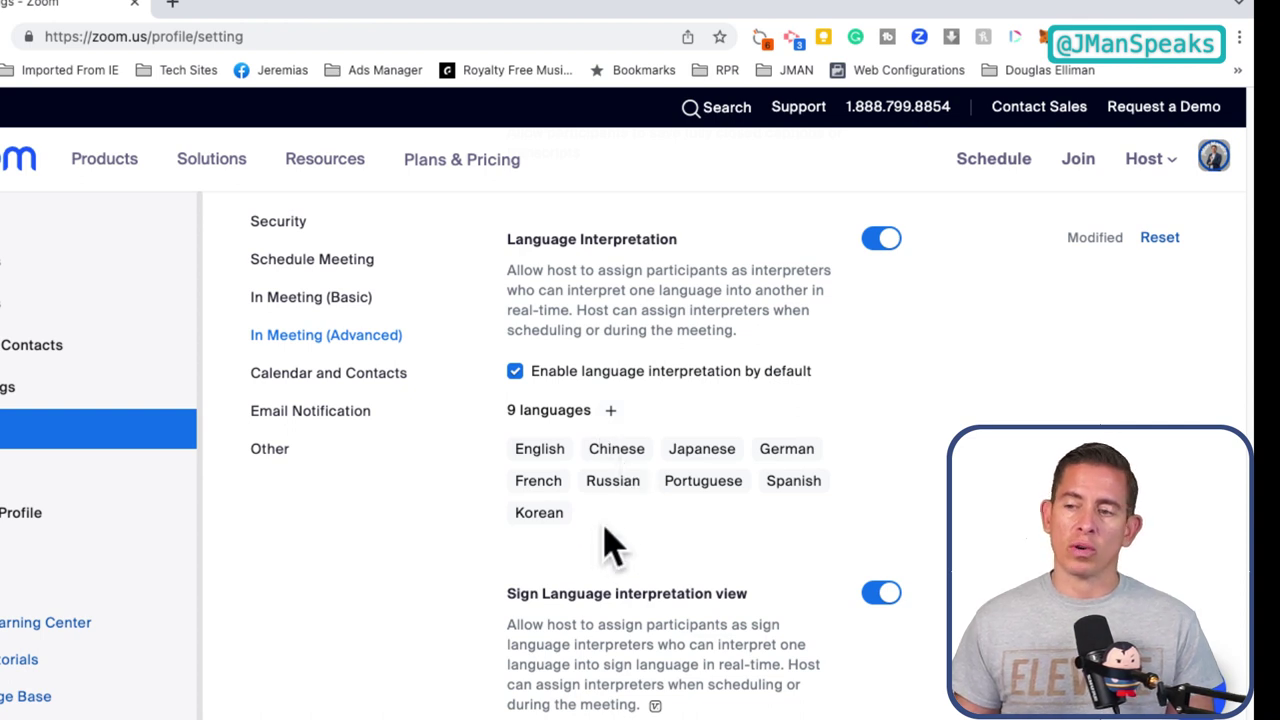
scroll(612, 535, down, 2)
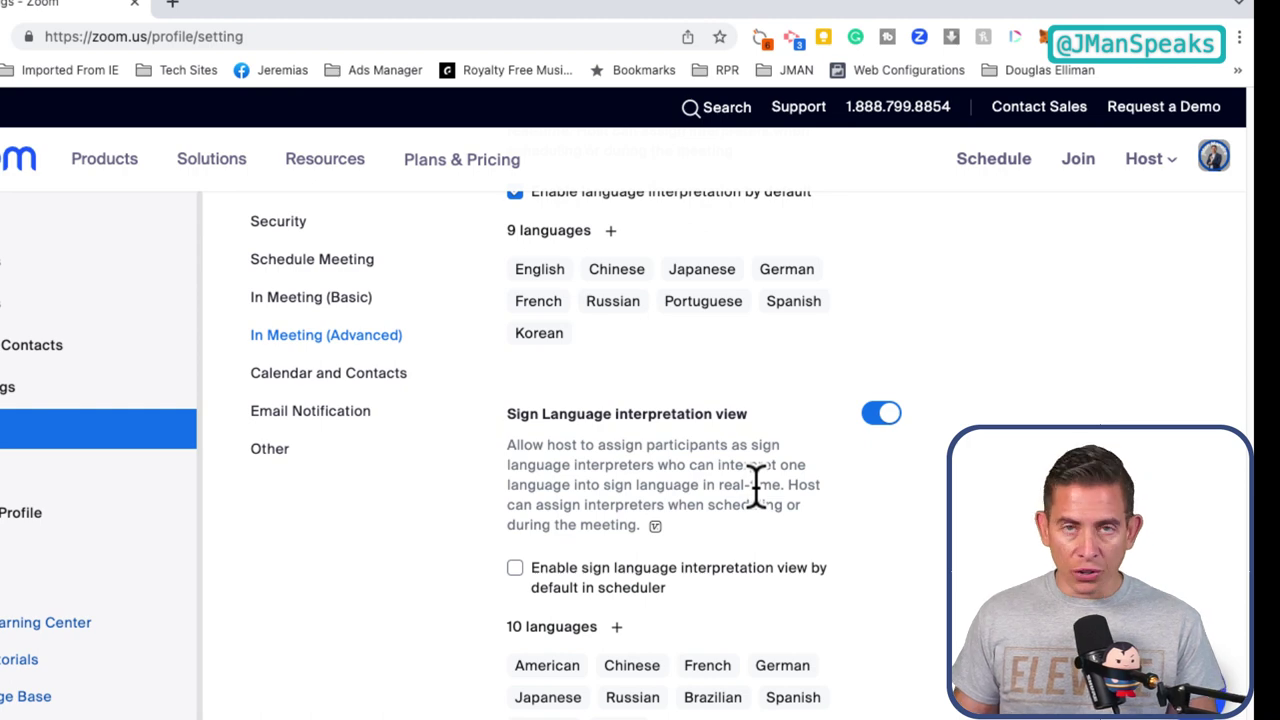
Review the settings for far end camera control, Group HD video quality and virtual backgrounds
scroll(643, 549, down, 5)
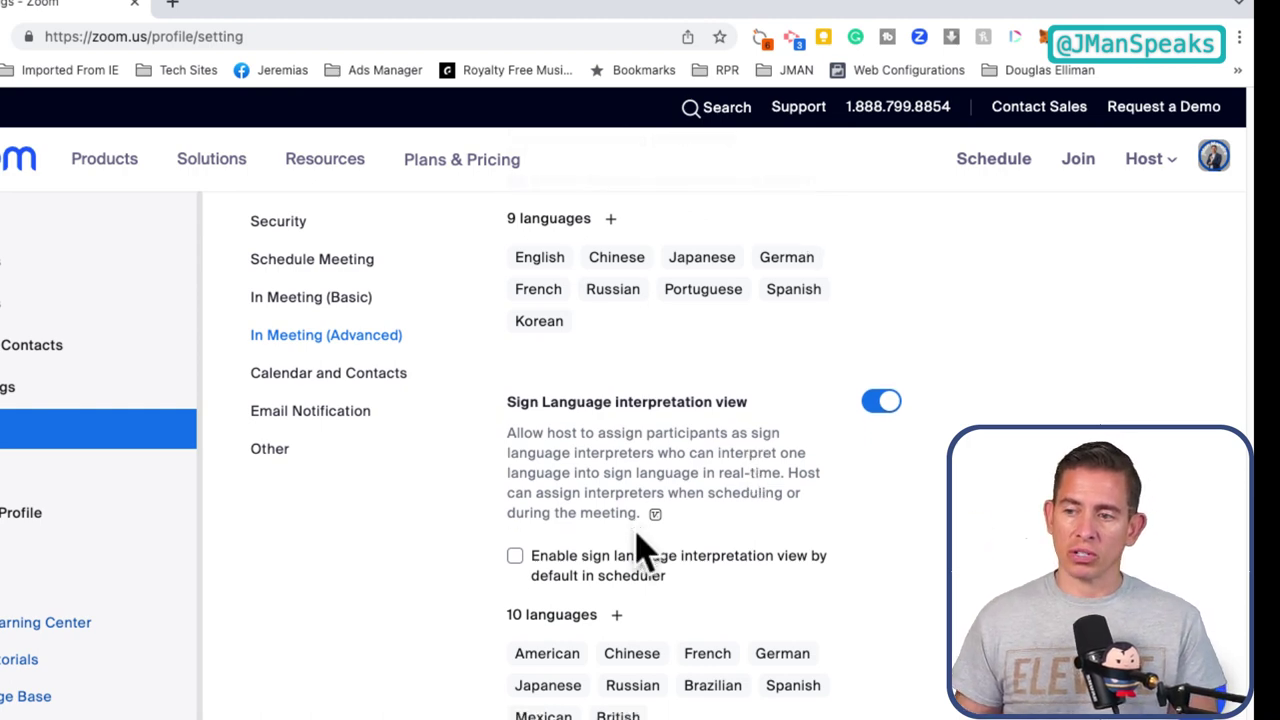
scroll(600, 590, down, 2)
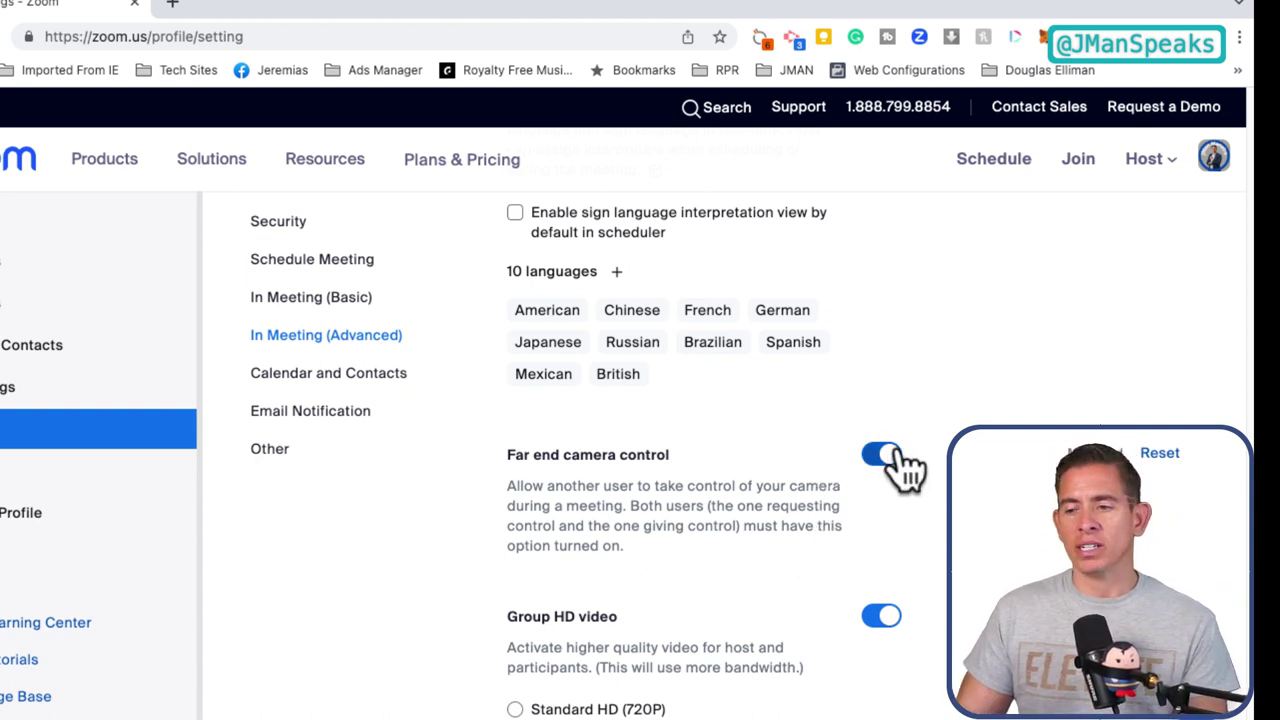
scroll(695, 480, down, 1)
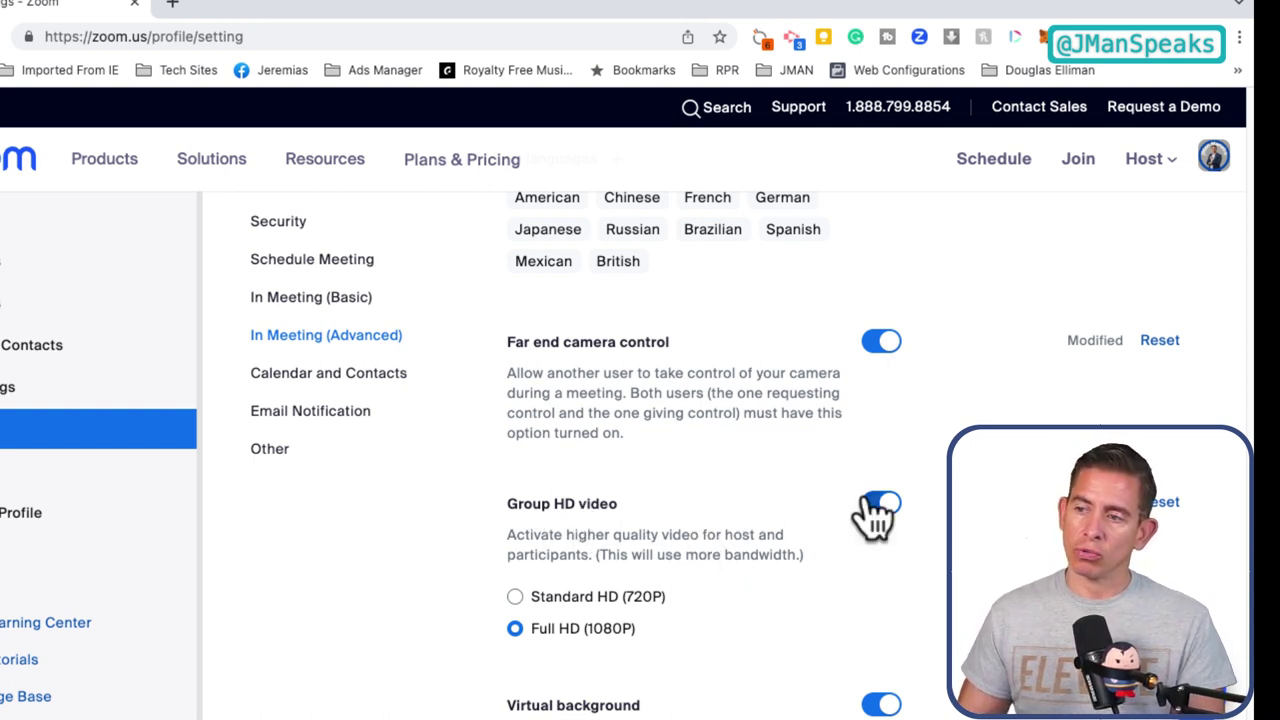
scroll(849, 557, down, 3)
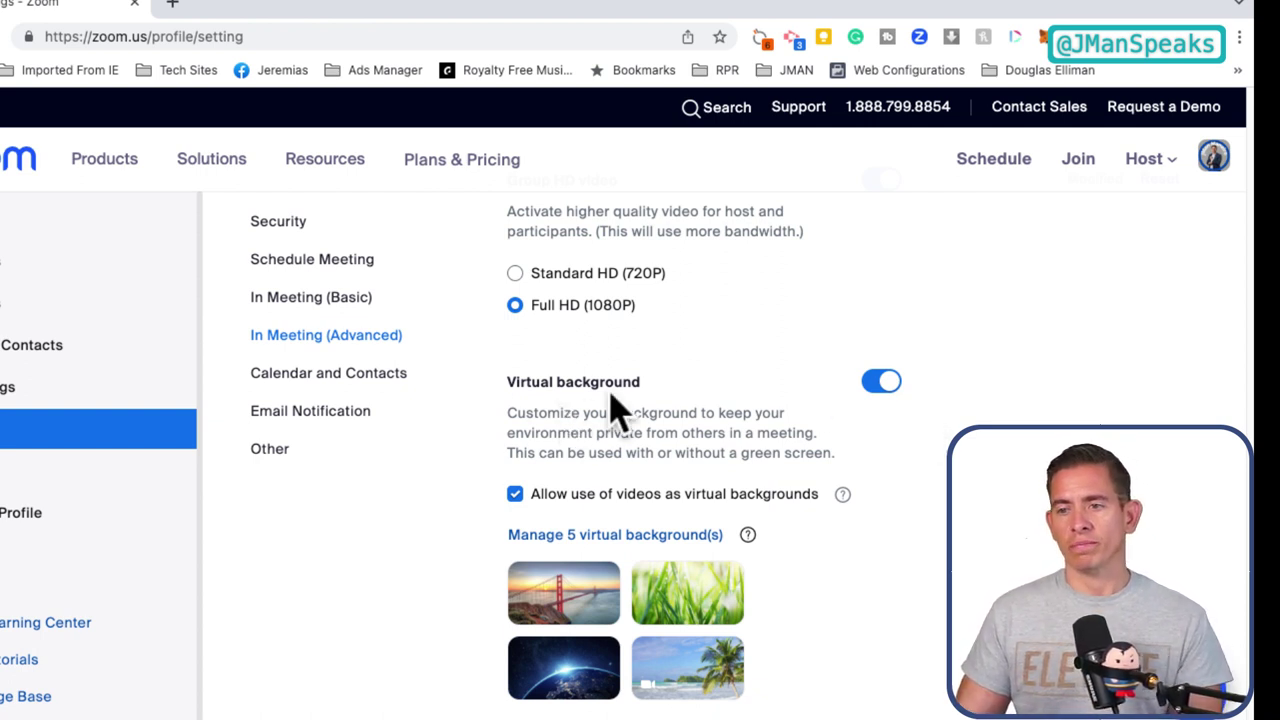
In the Calendar and Contacts settings, enable automatic bi-directional syncing of Zoom calendar events with integrated calendars
click(353, 383)
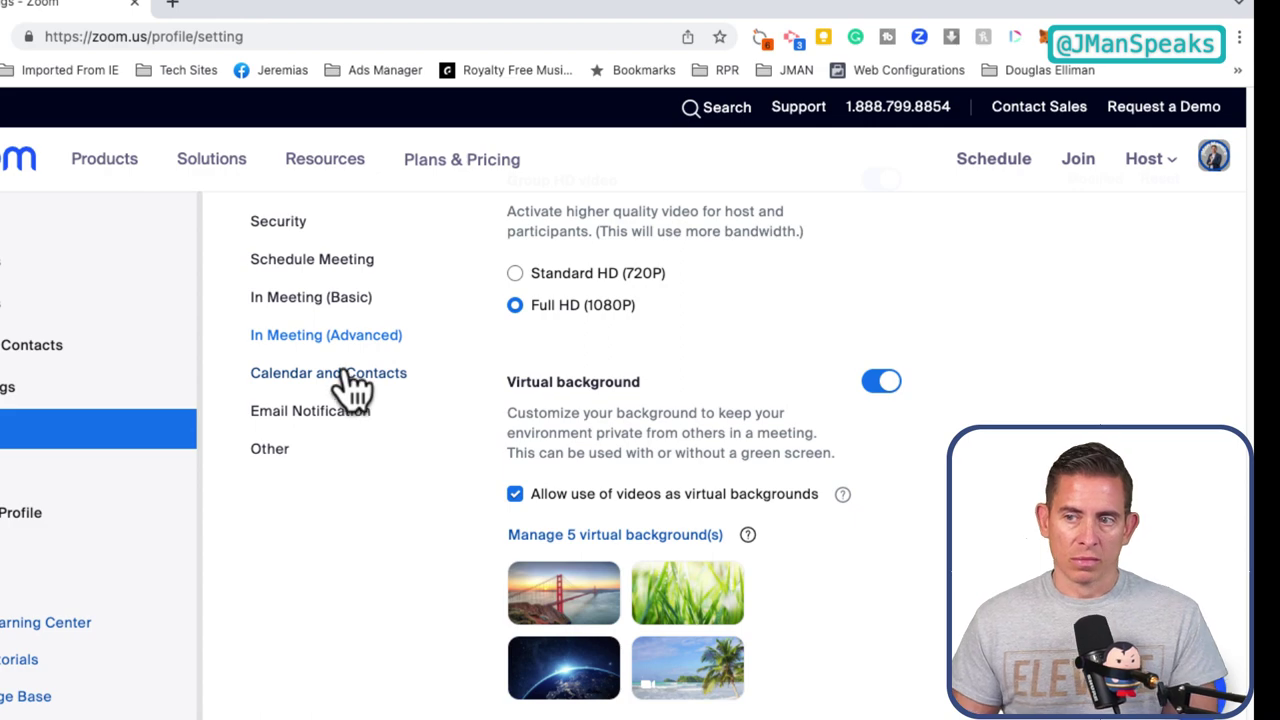
scroll(730, 440, up, 8)
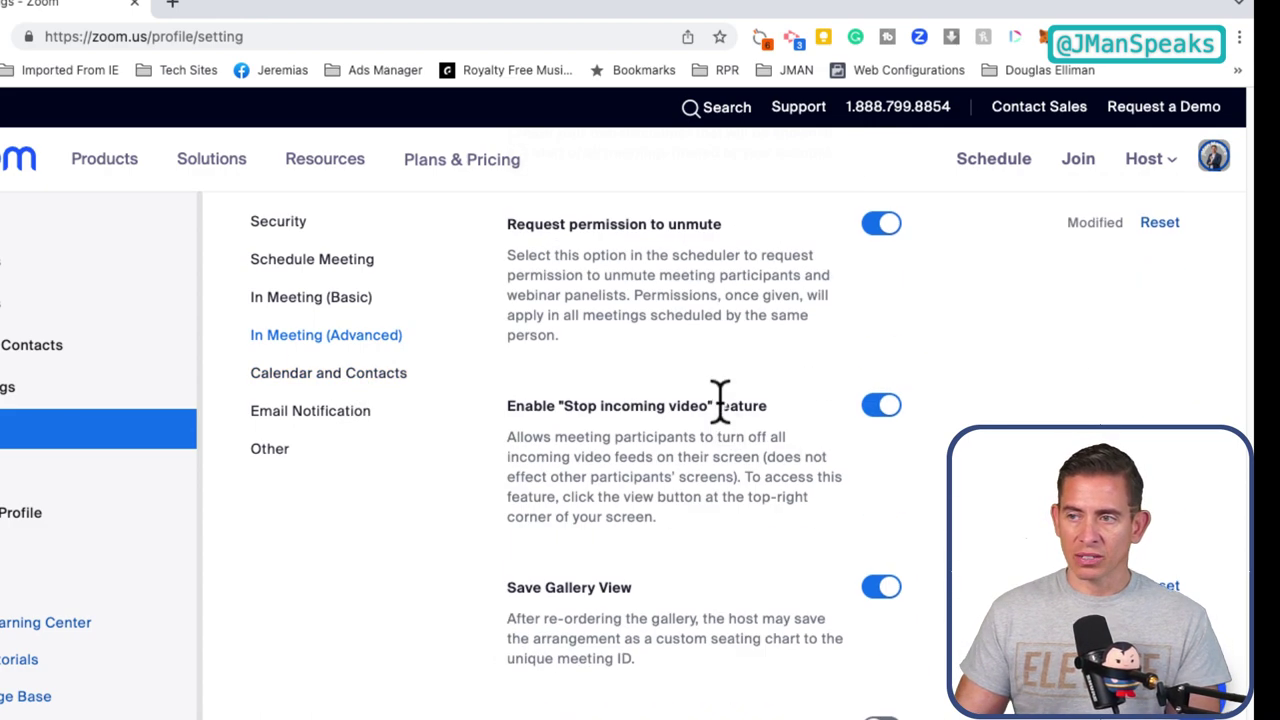
scroll(730, 420, up, 10)
scroll(725, 418, up, 10)
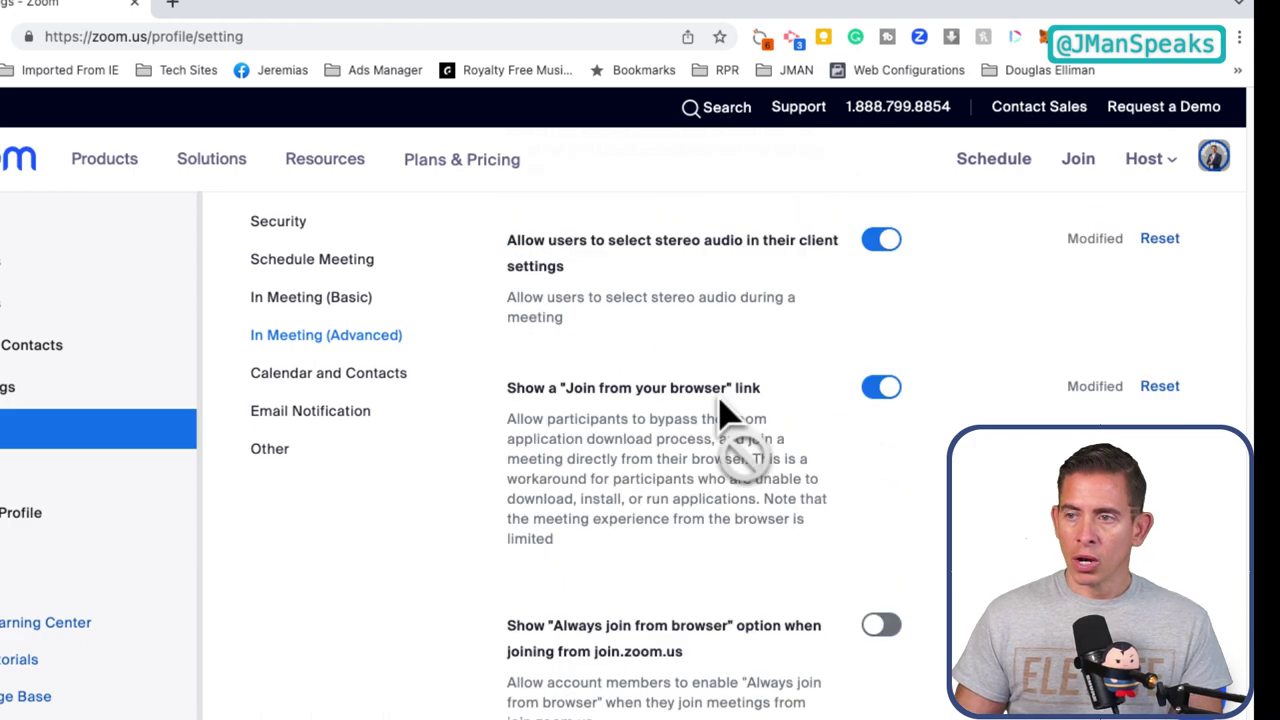
scroll(670, 405, down, 5)
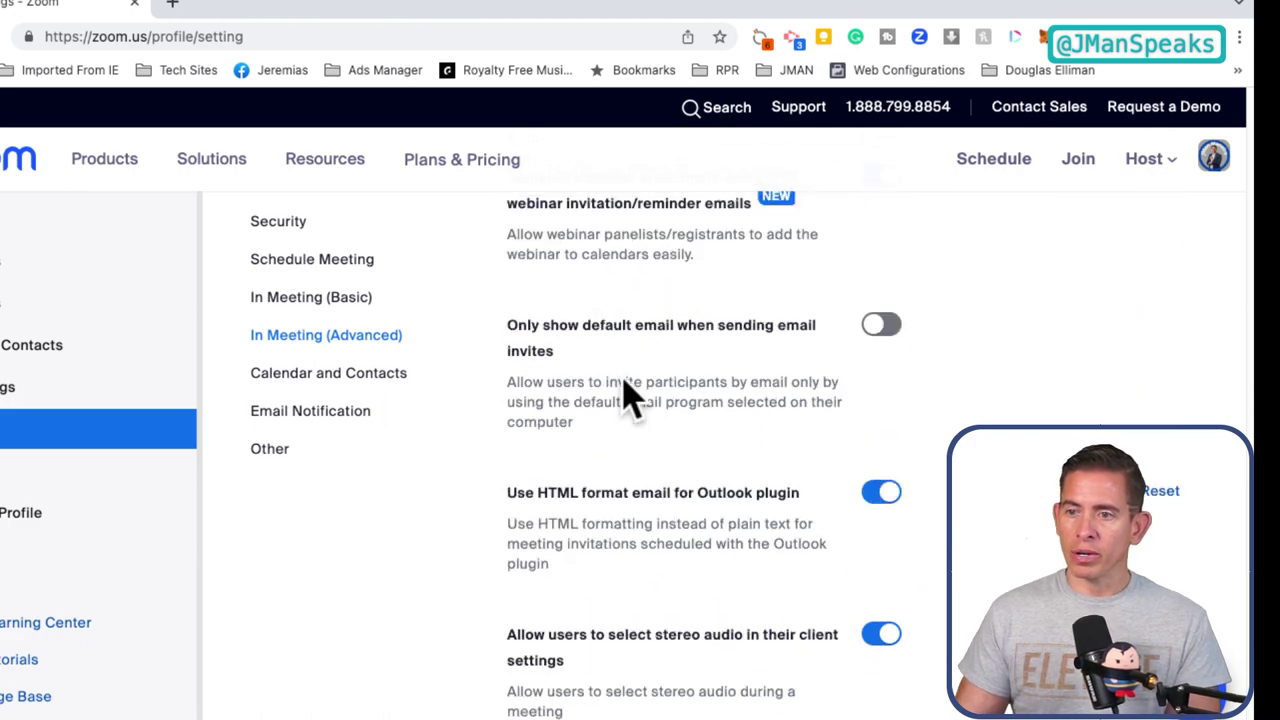
click(350, 380)
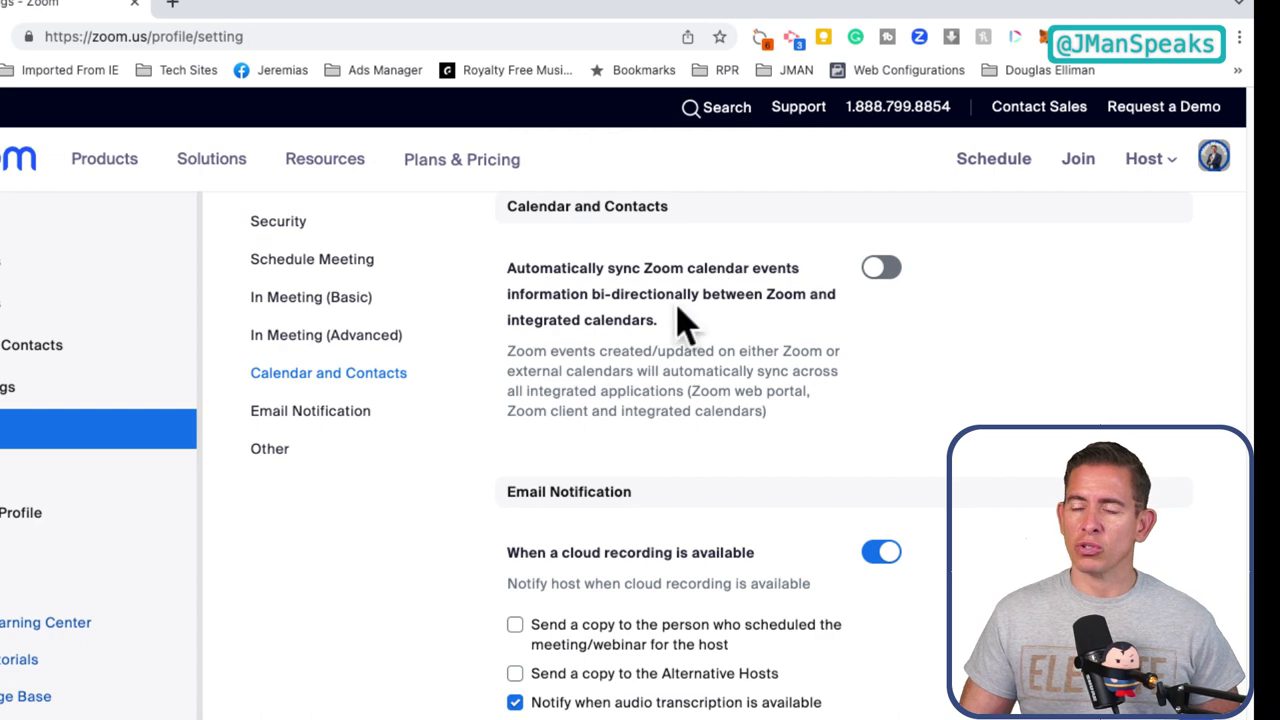
click(880, 268)
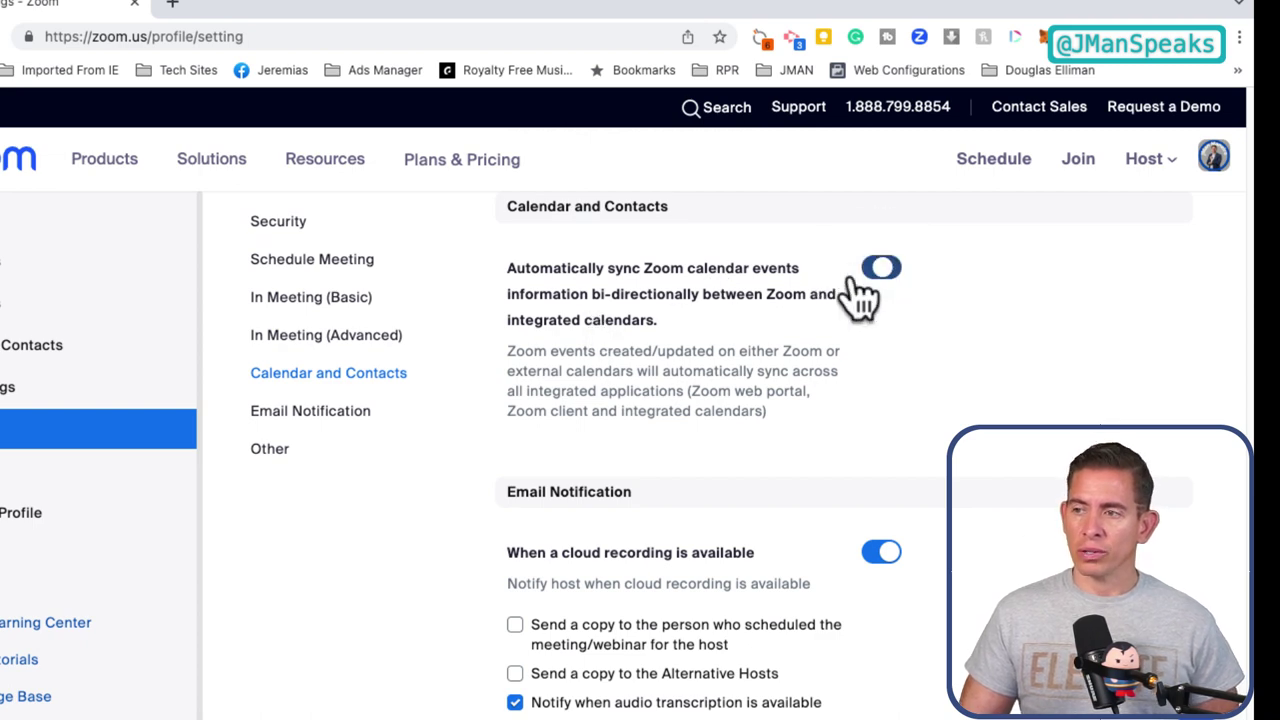
Go back through the In Meeting (Advanced) settings to examine the virtual background, Immersive View and Focus Mode options
scroll(895, 400, up, 3)
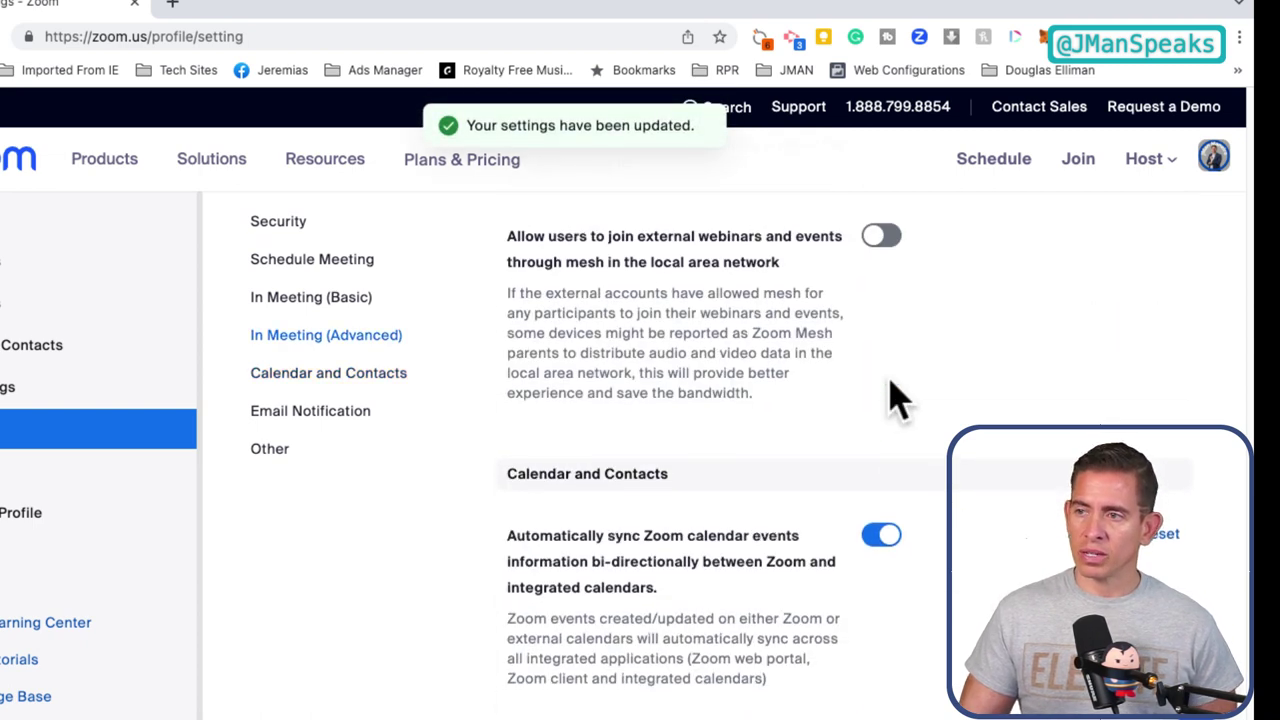
scroll(895, 400, up, 3)
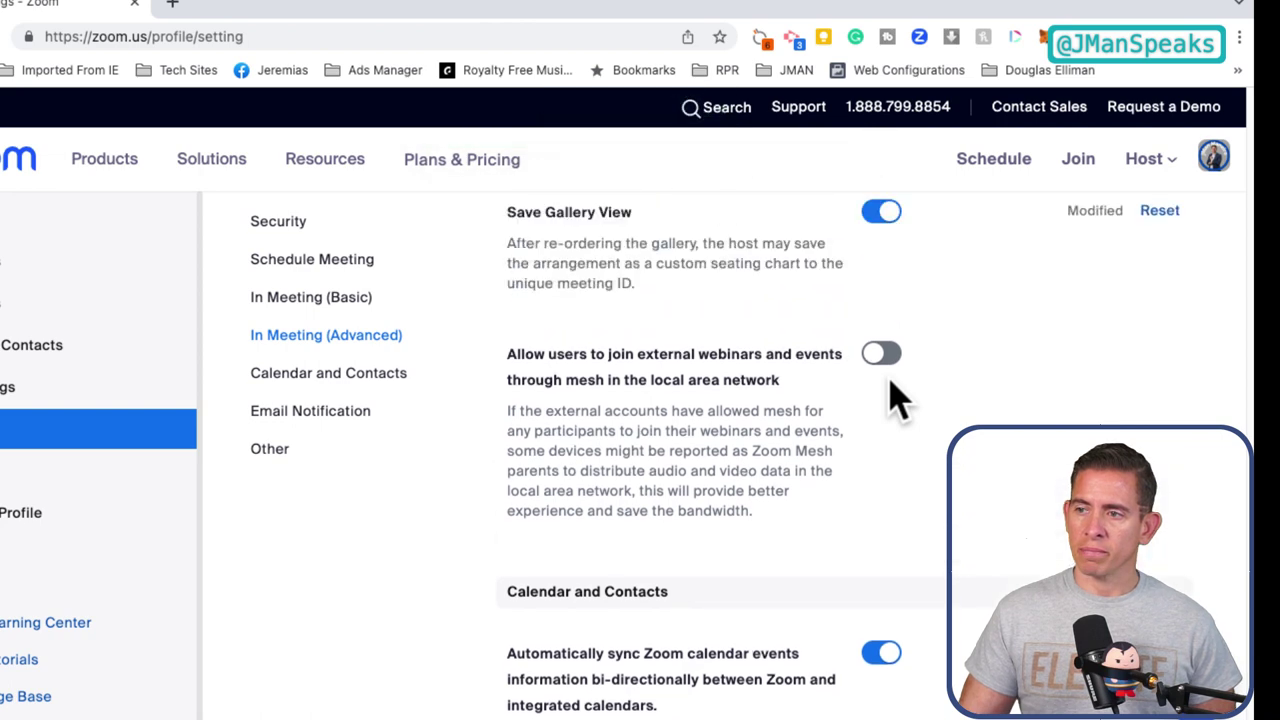
scroll(897, 400, up, 6)
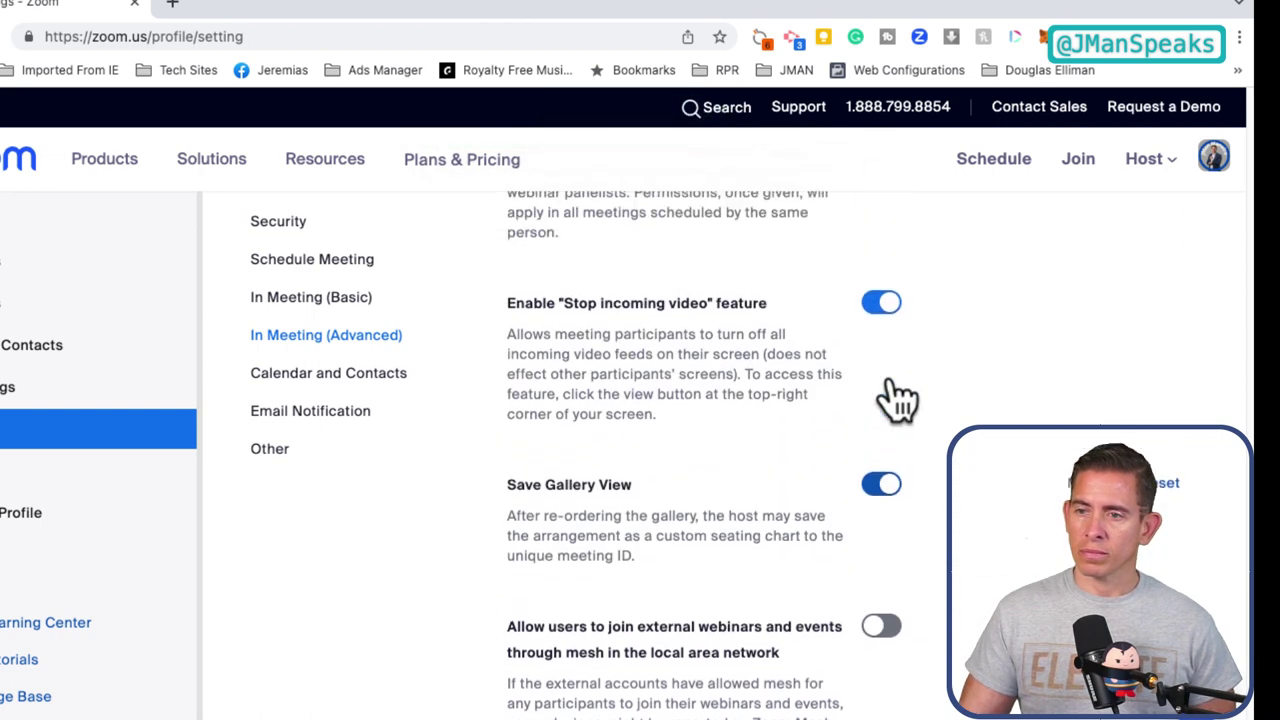
scroll(890, 390, up, 4)
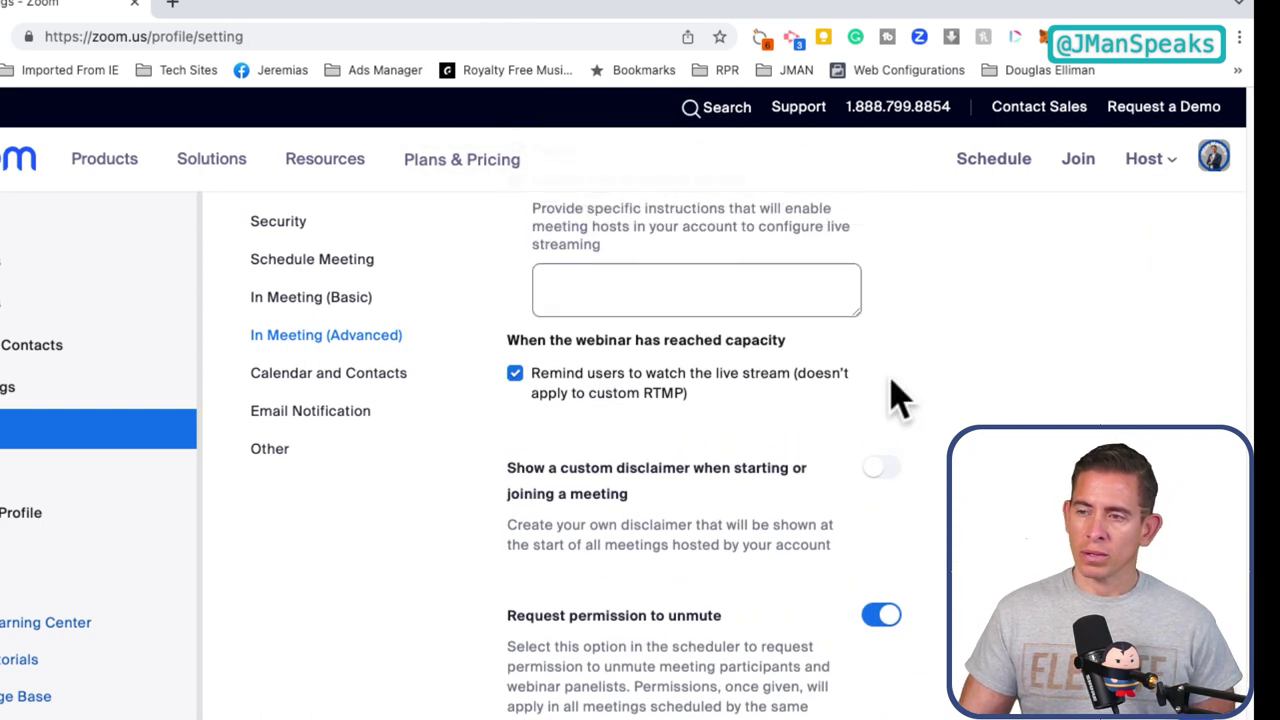
scroll(895, 400, up, 10)
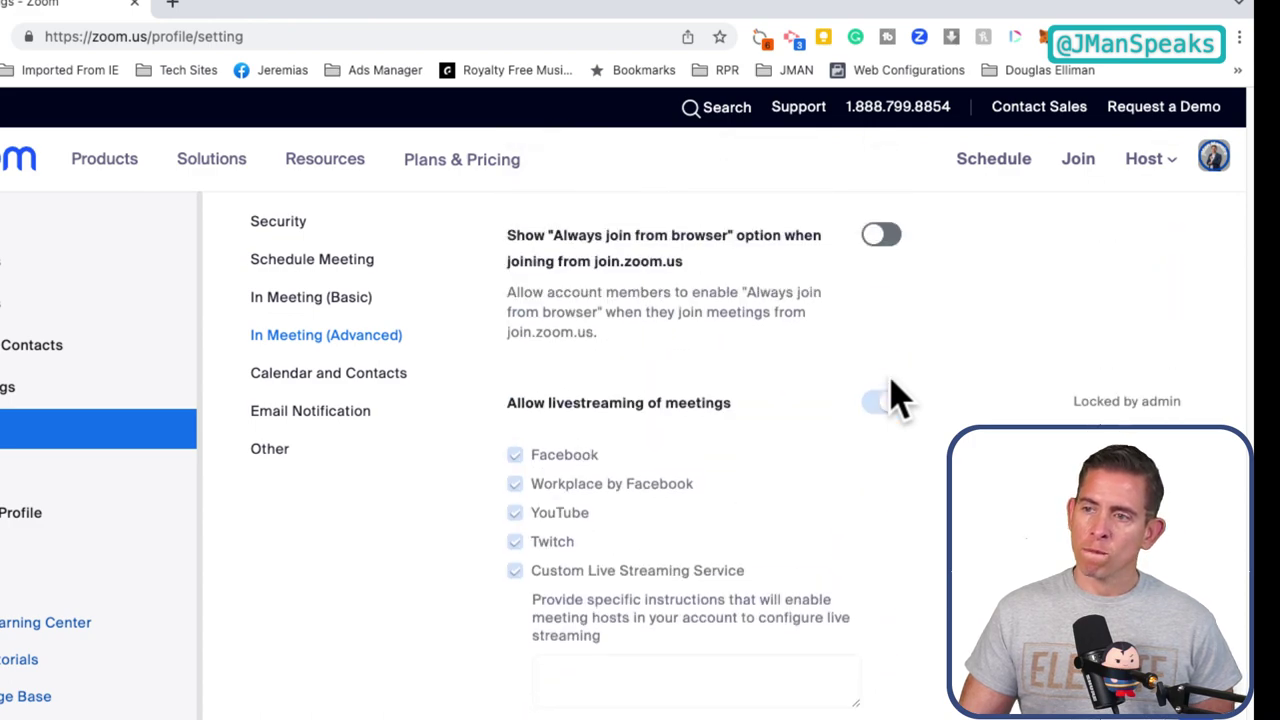
scroll(895, 395, up, 8)
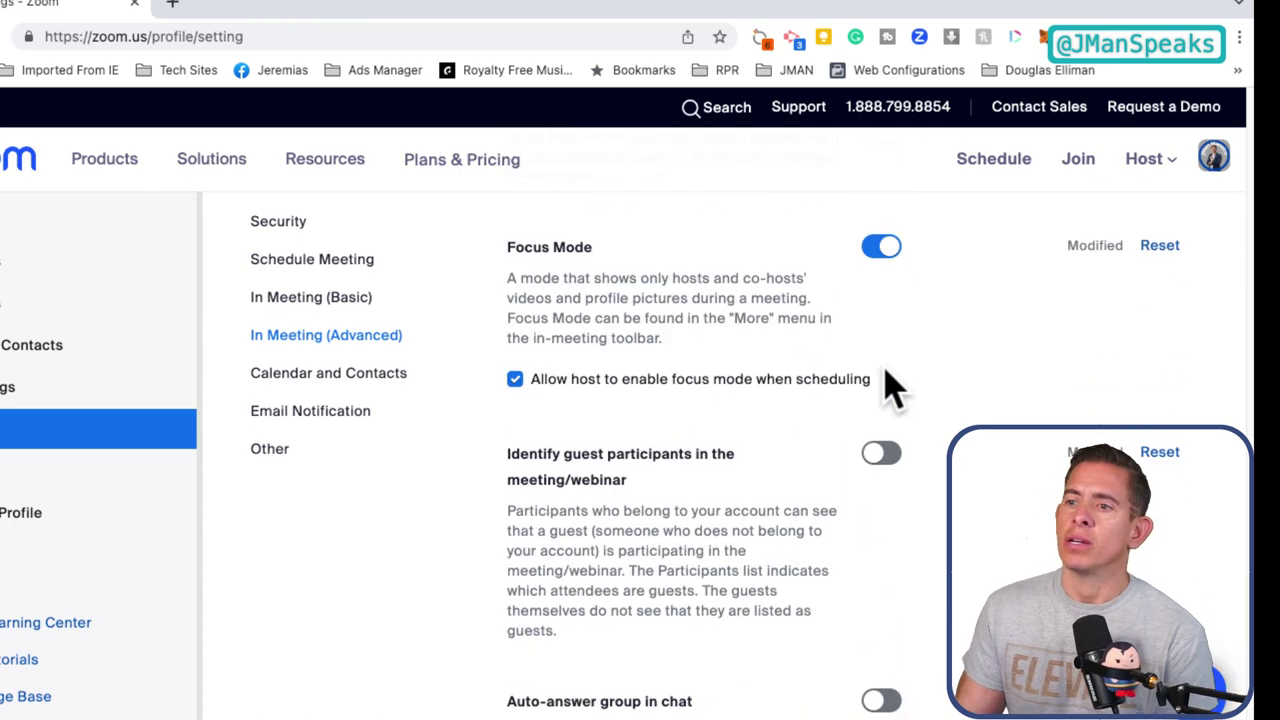
scroll(888, 388, up, 3)
scroll(886, 391, down, 4)
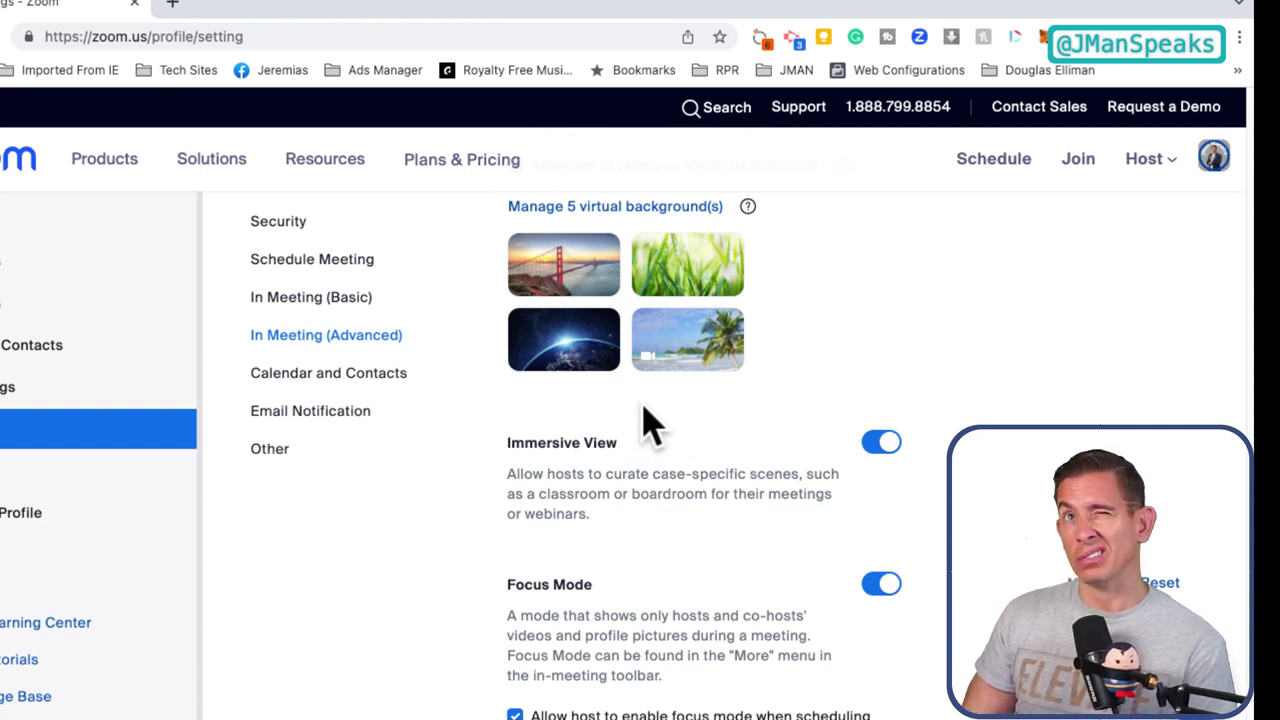
Review the Immersive View, Focus Mode, guest participant identification and auto-answer group settings
scroll(651, 422, down, 1)
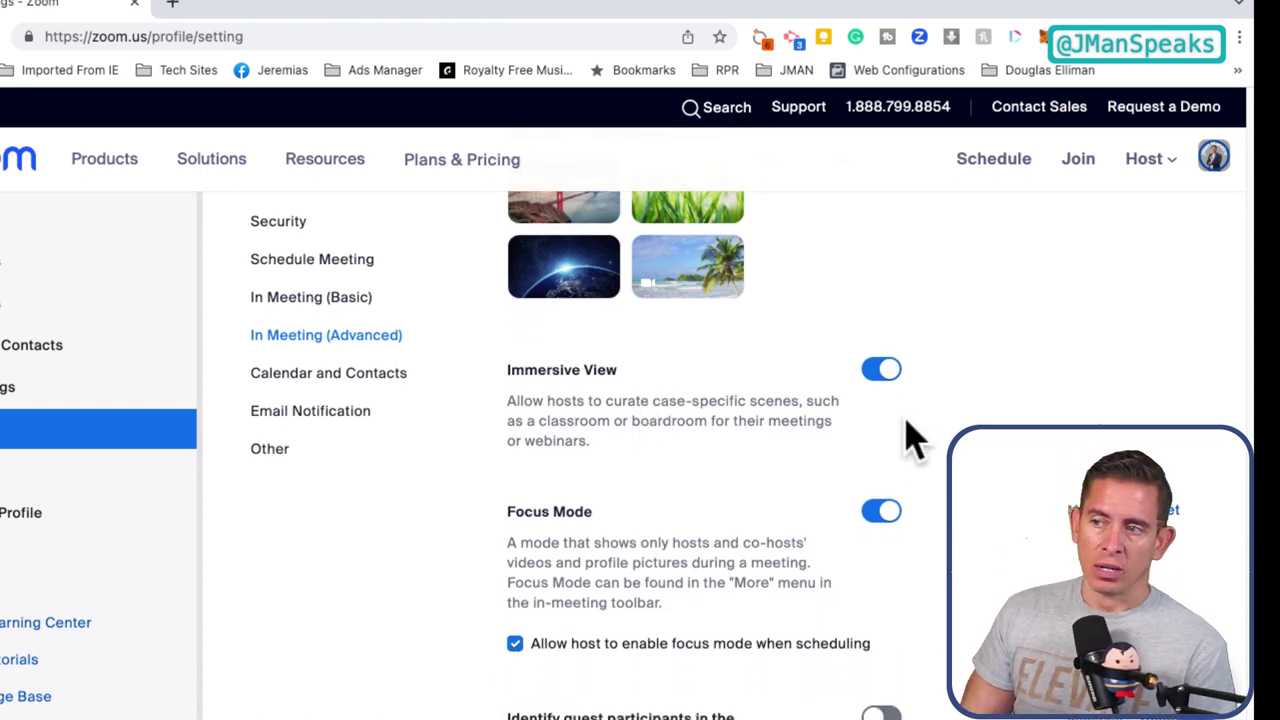
scroll(658, 458, down, 2)
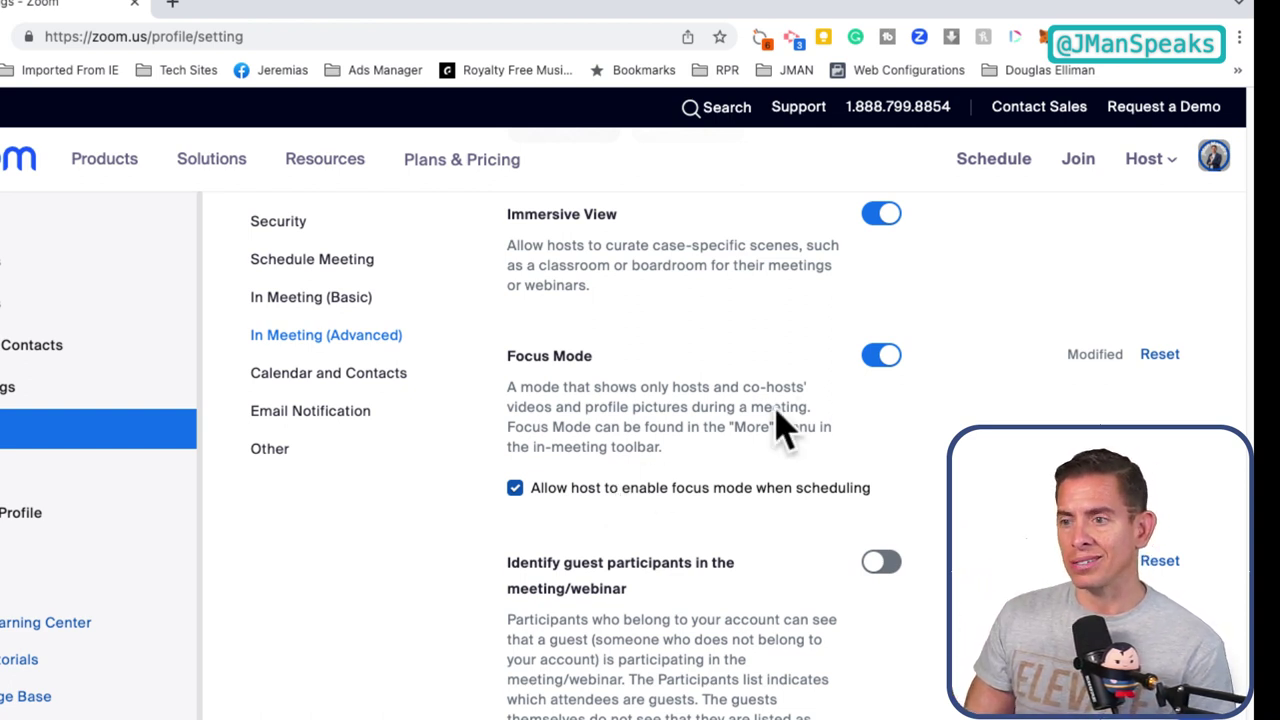
scroll(670, 413, down, 1)
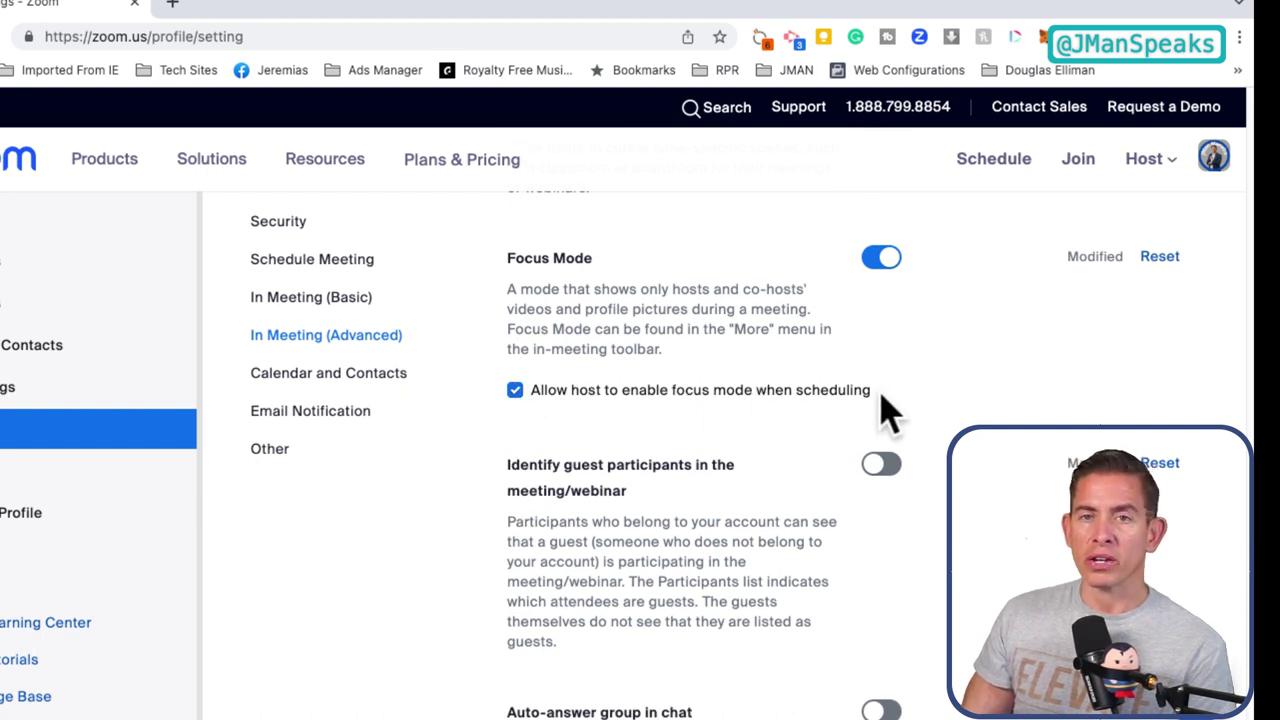
scroll(705, 463, down, 1)
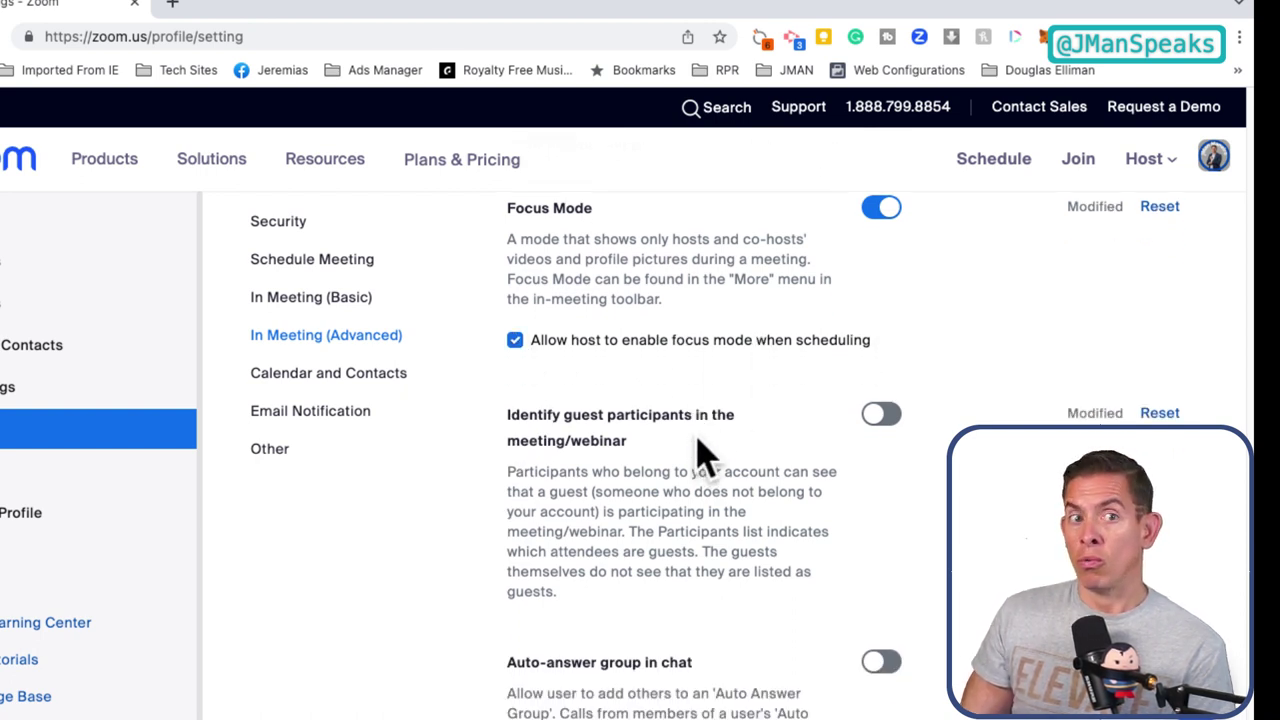
scroll(705, 455, down, 3)
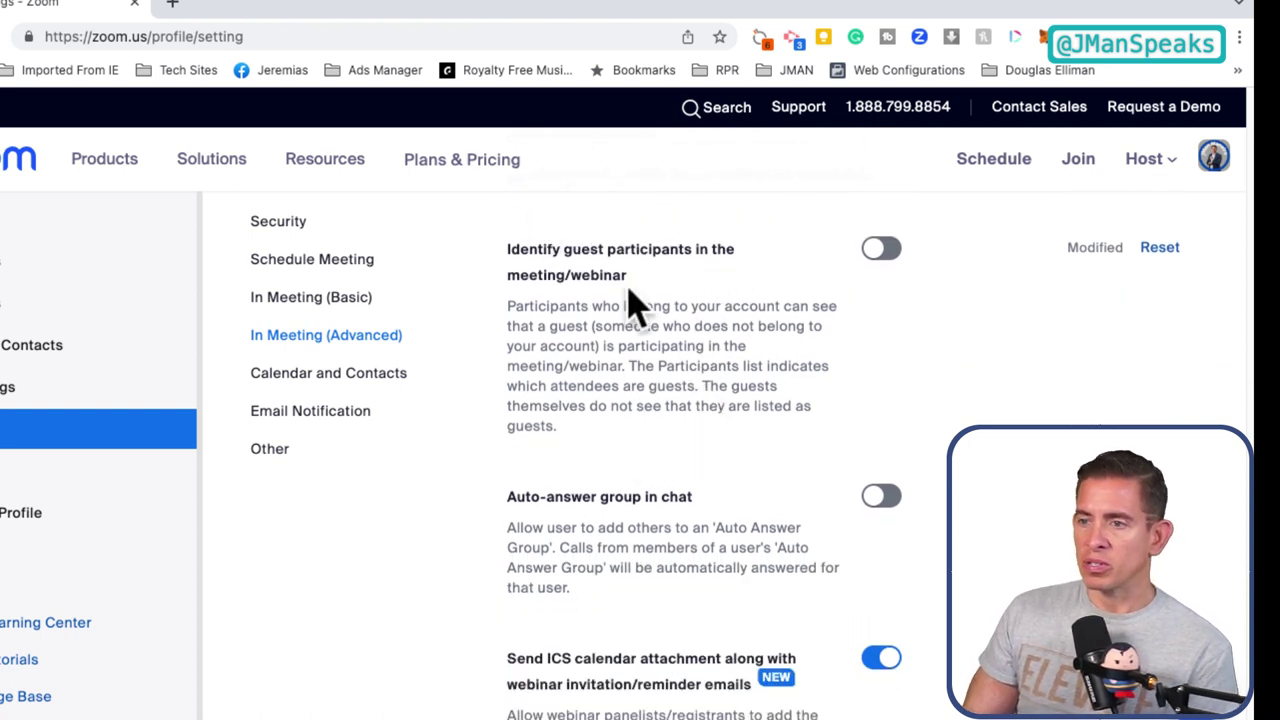
scroll(780, 315, down, 3)
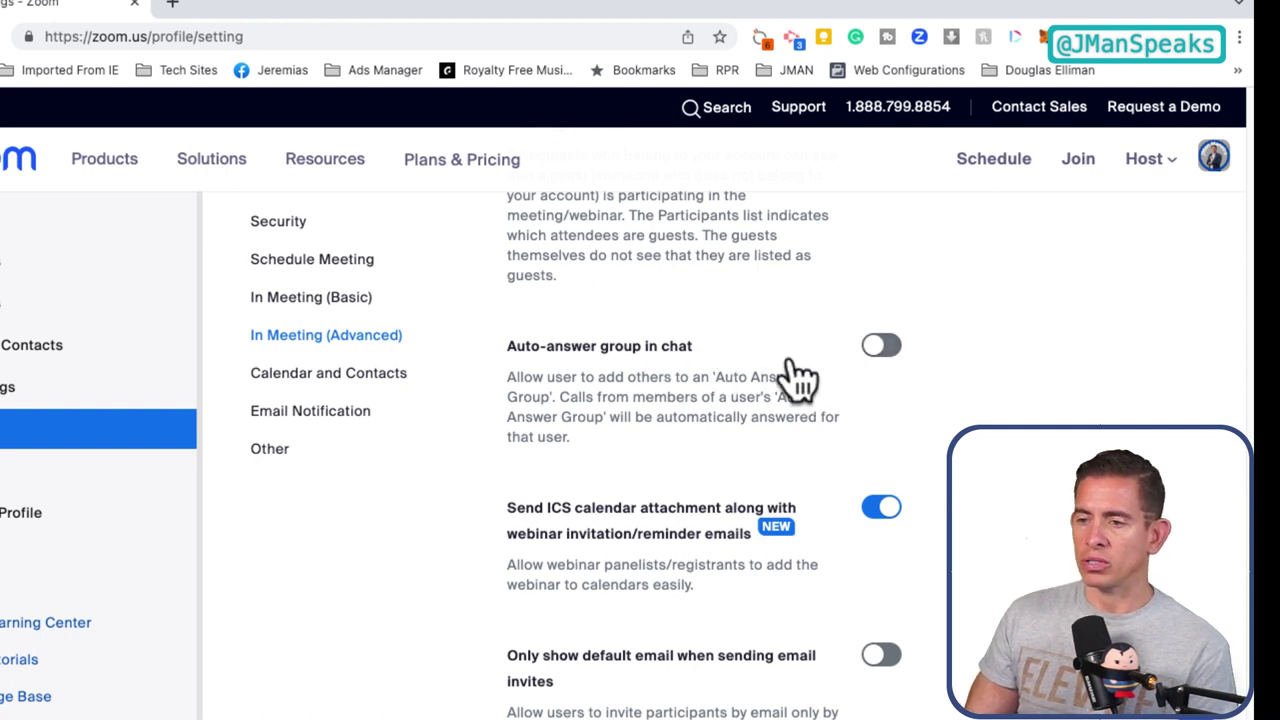
Review the settings for ICS calendar attachments, default email invites and HTML format email for the Outlook plugin
scroll(780, 390, down, 4)
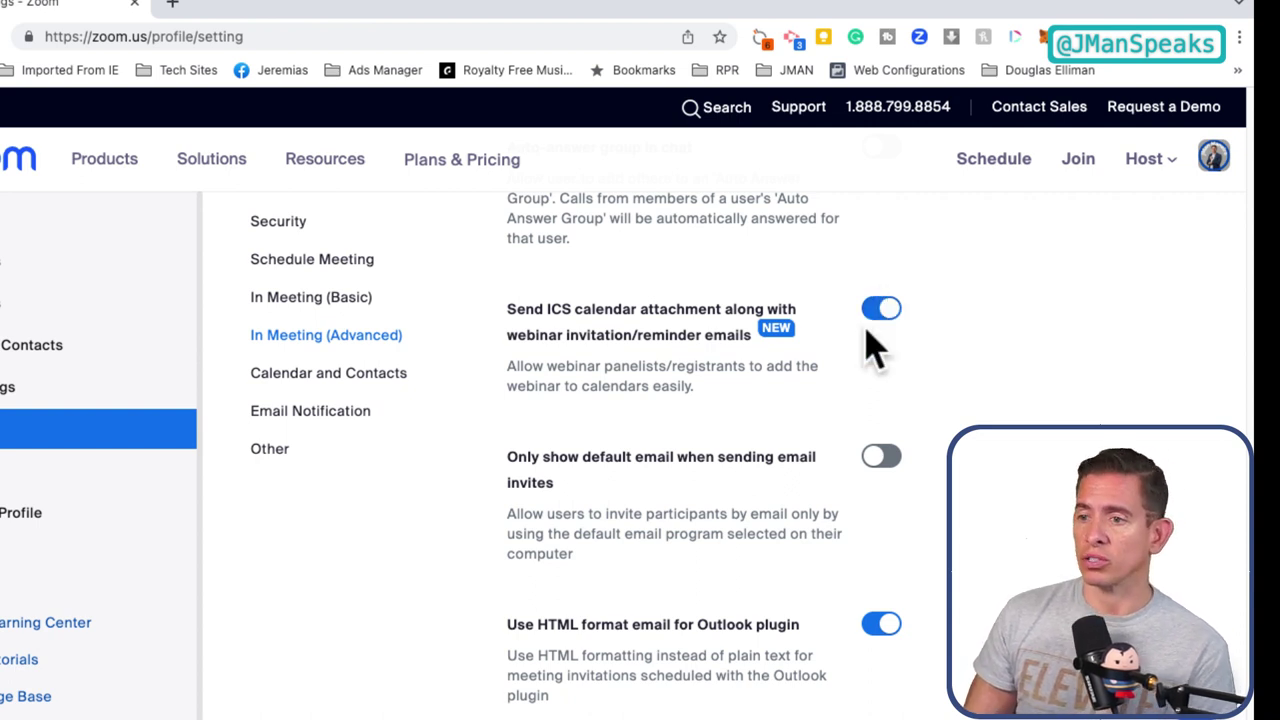
scroll(770, 440, down, 1)
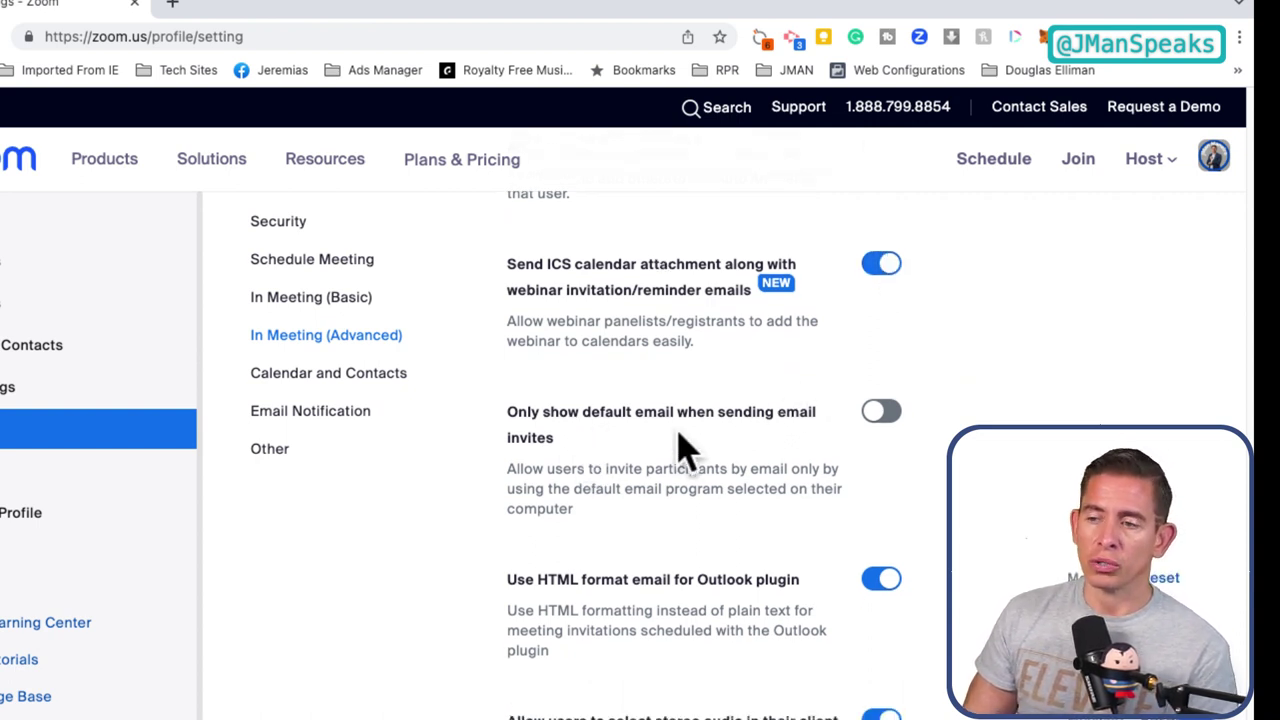
scroll(675, 350, down, 1)
scroll(672, 350, down, 1)
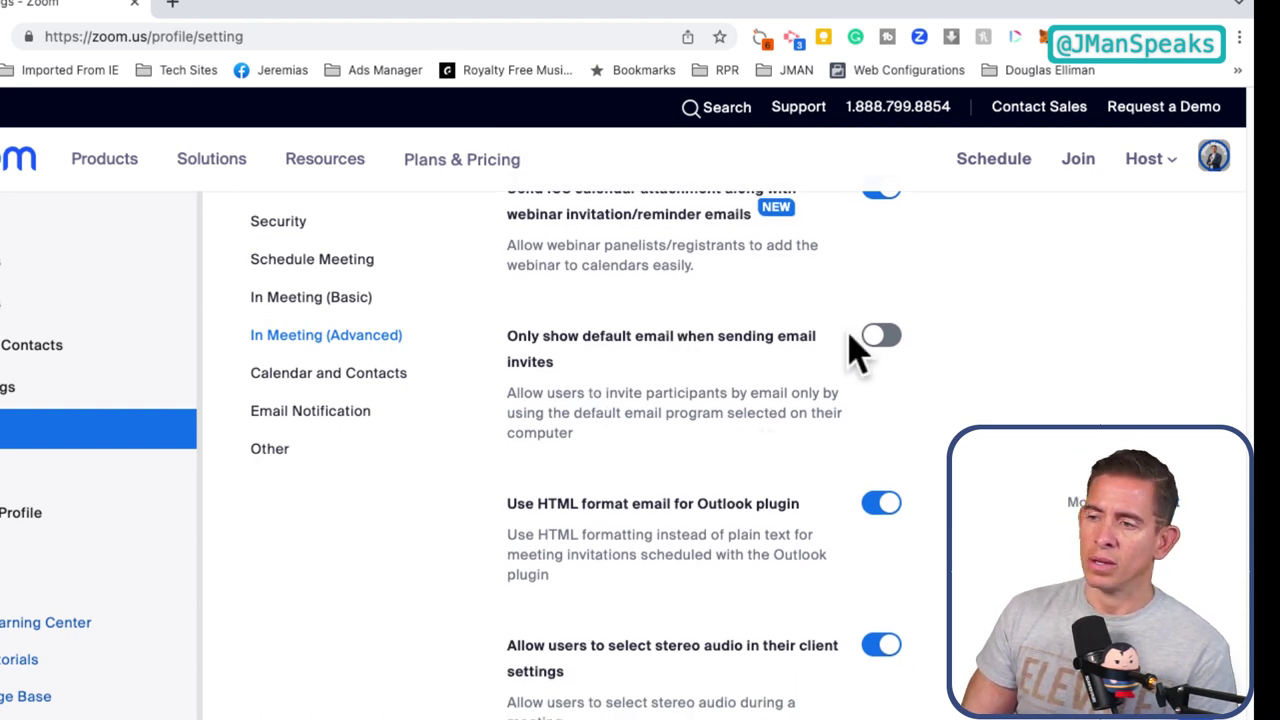
scroll(735, 335, down, 2)
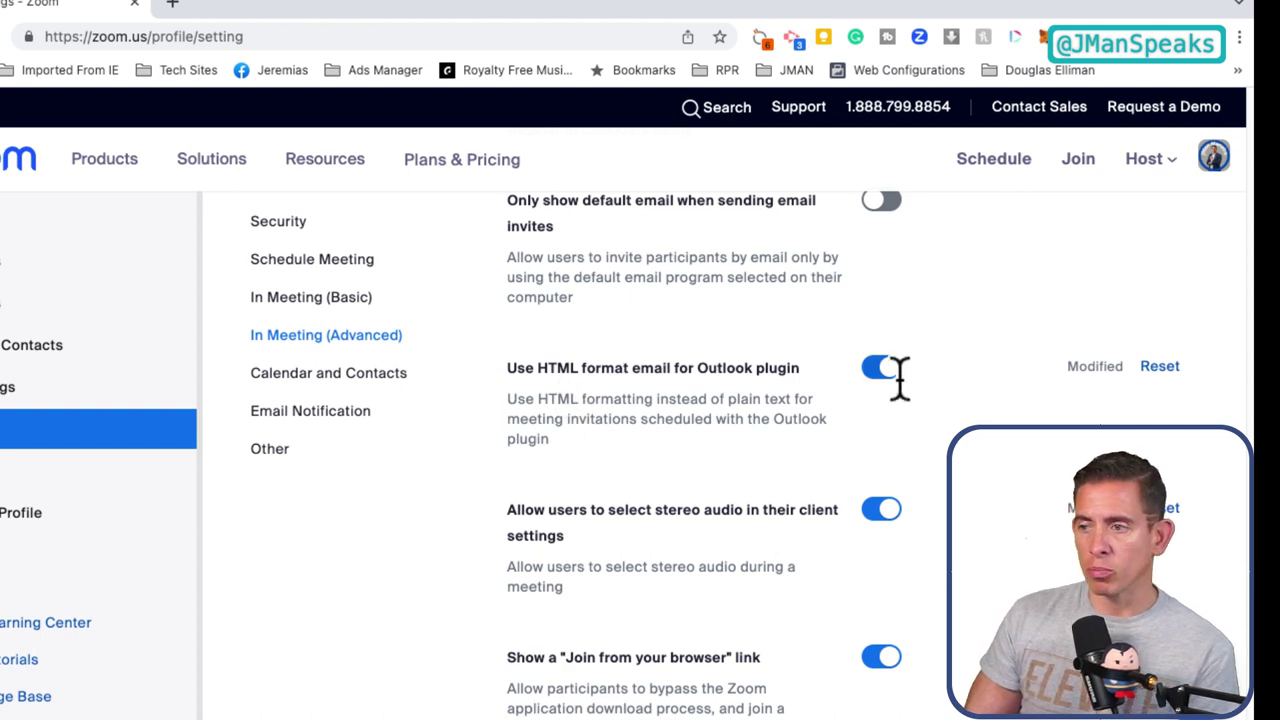
scroll(751, 414, down, 1)
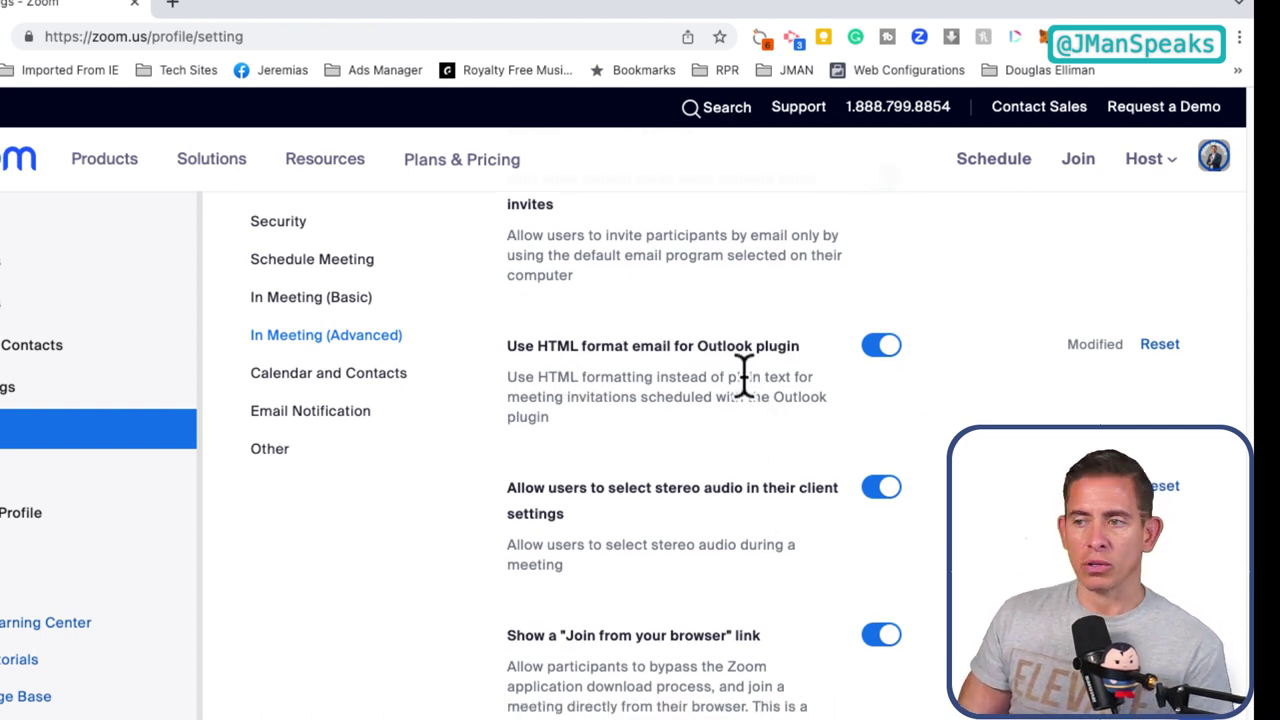
Turn off the setting that shows a "Join from your browser" link
scroll(741, 380, down, 3)
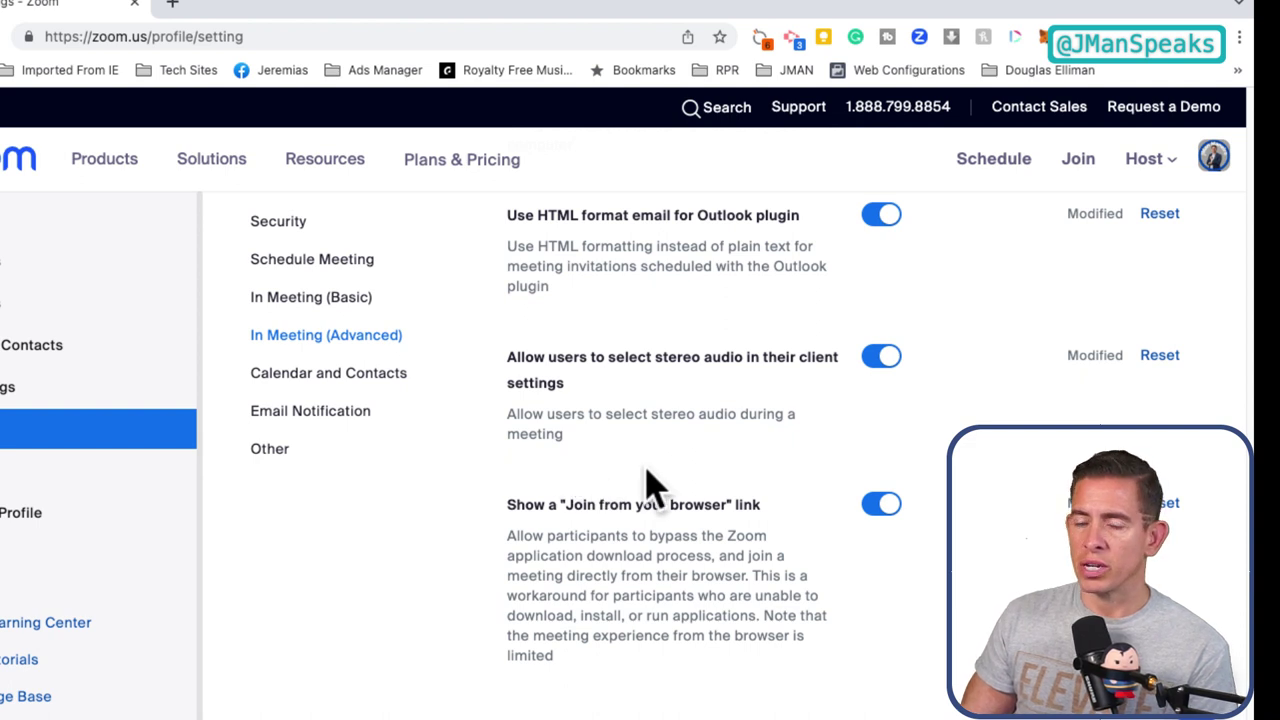
scroll(697, 390, down, 3)
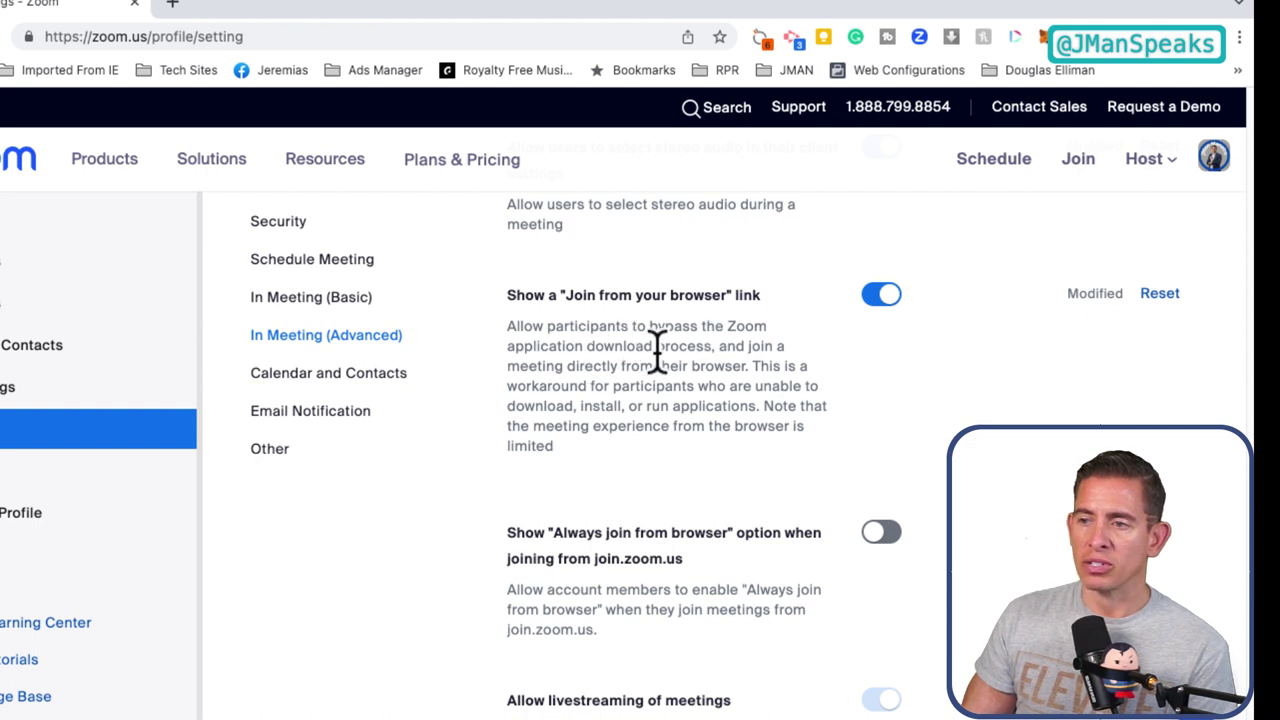
click(882, 294)
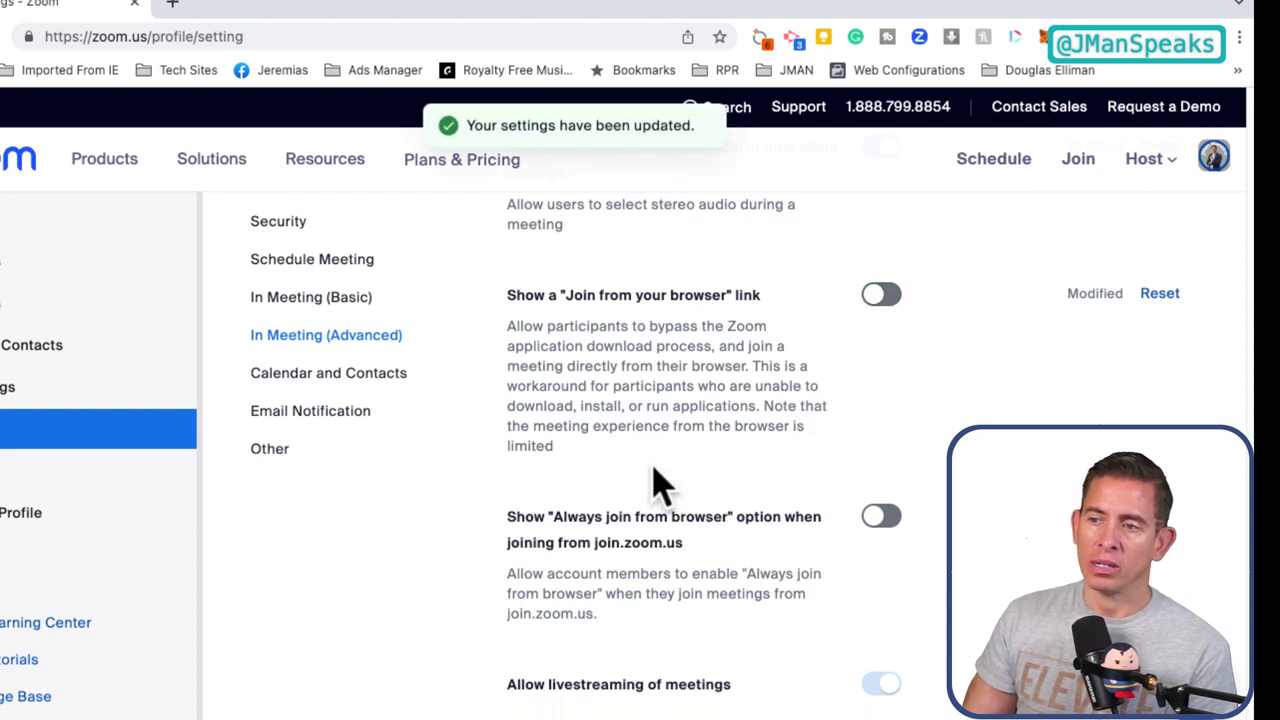
Review the "Always join from browser" option and the livestreaming settings for meetings and webinars, including their streaming services
scroll(657, 485, down, 1)
scroll(600, 470, down, 1)
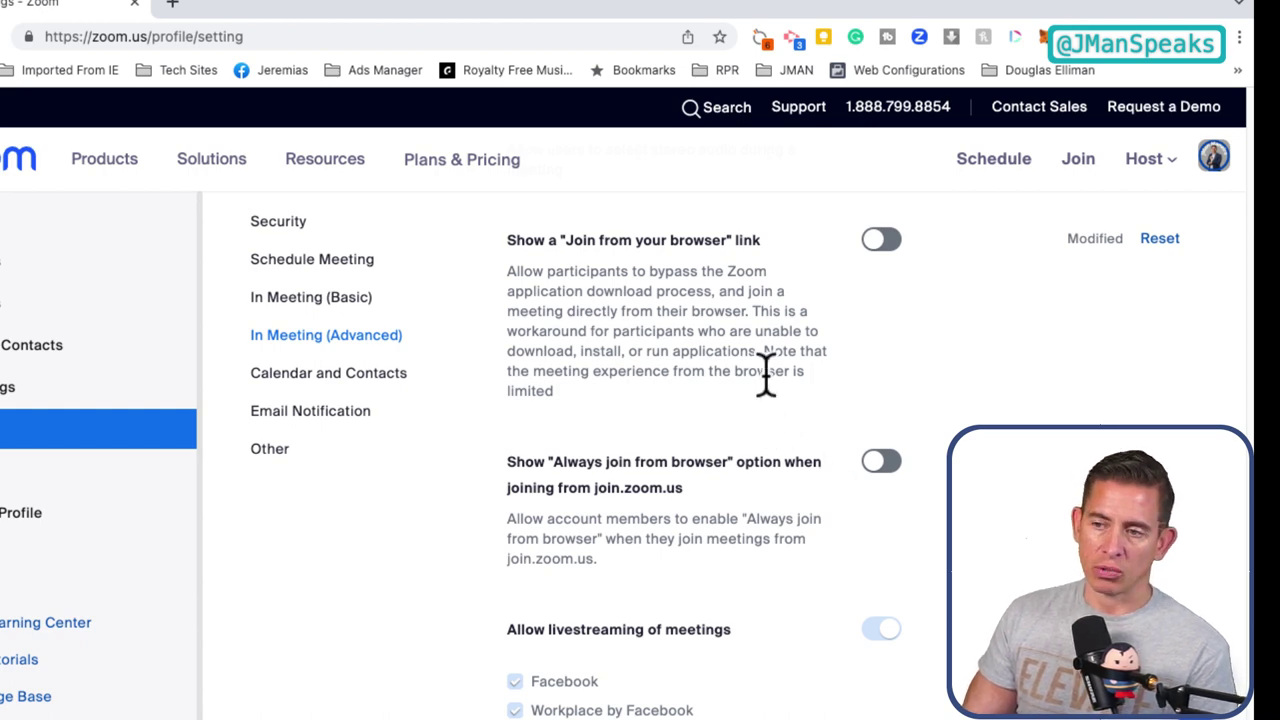
scroll(690, 447, down, 5)
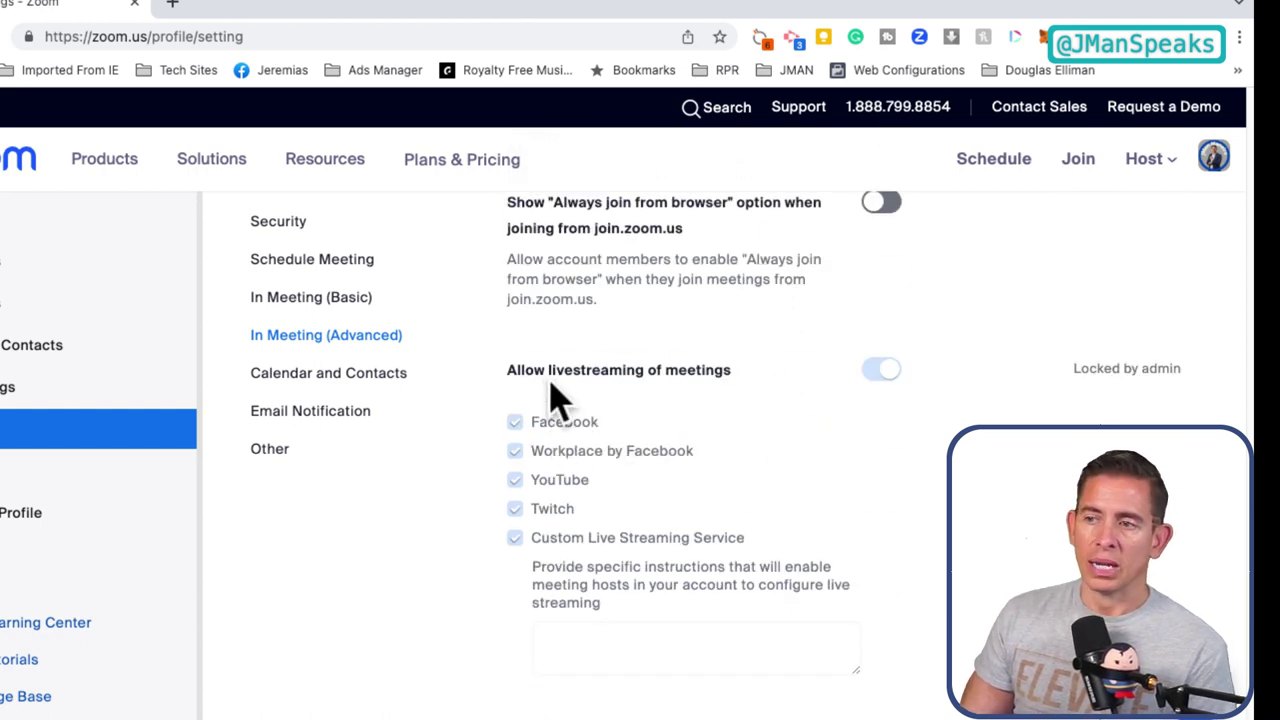
scroll(706, 323, down, 2)
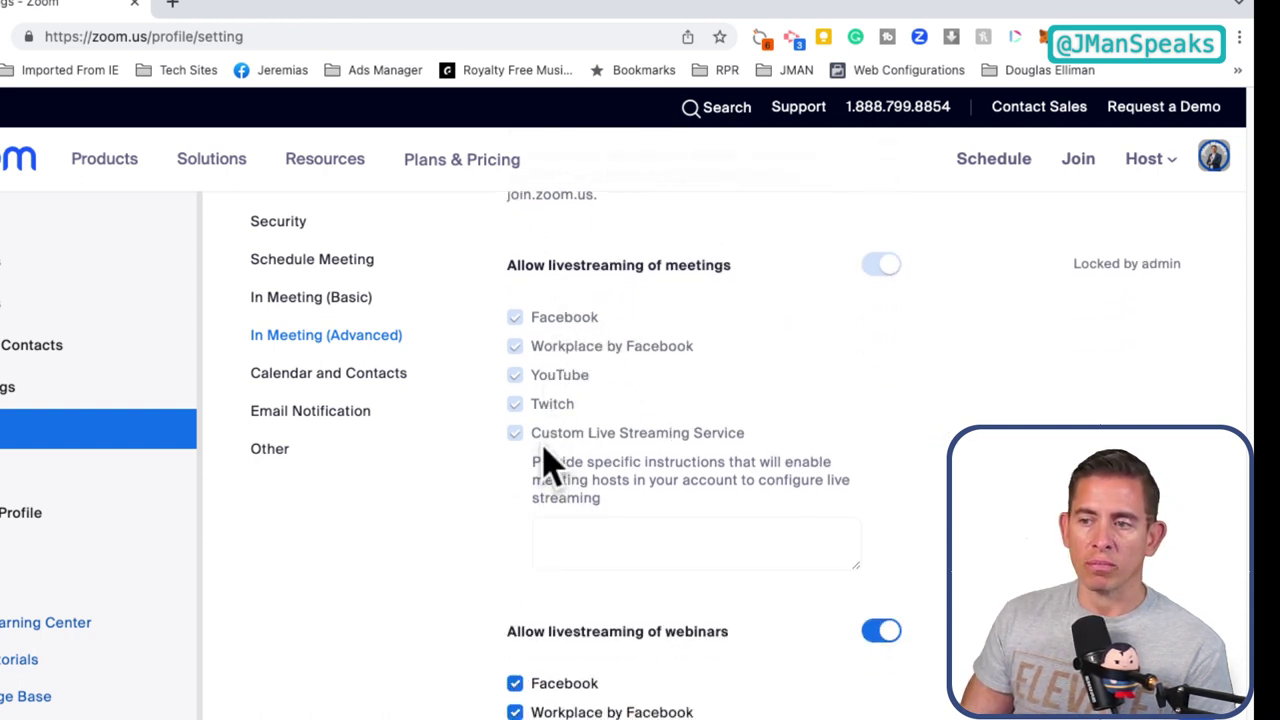
scroll(590, 458, down, 3)
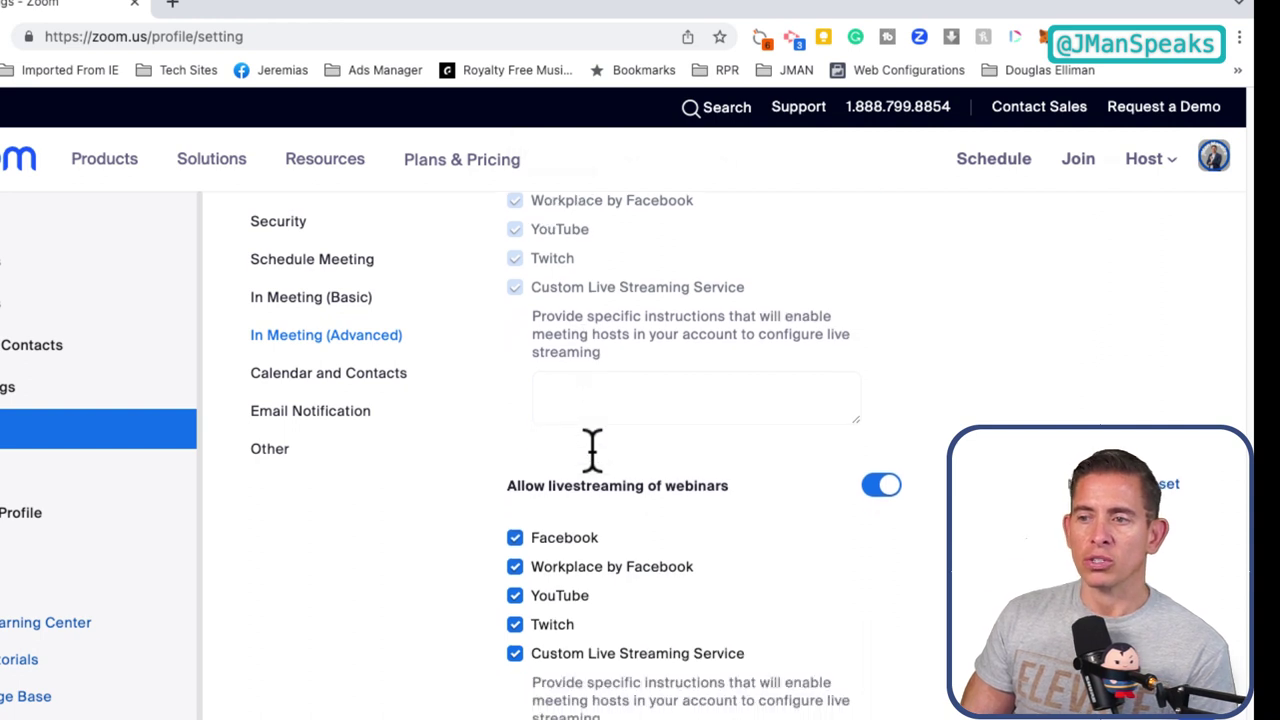
scroll(597, 467, down, 3)
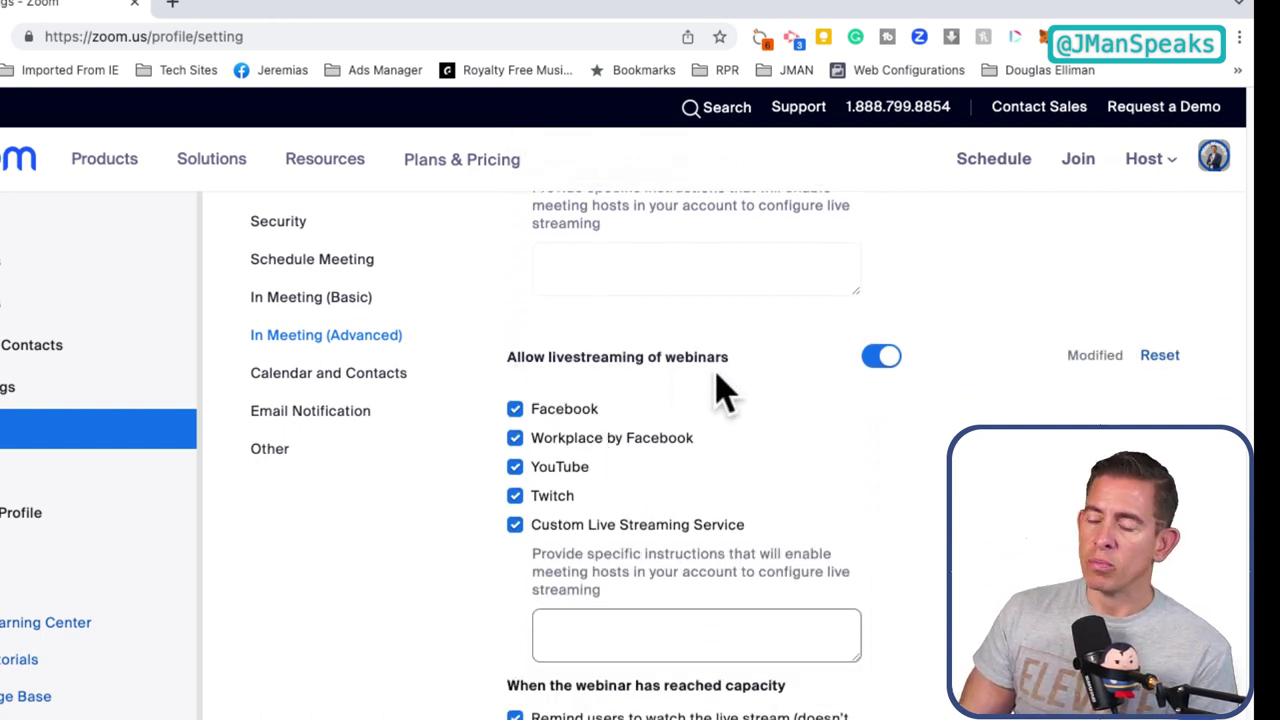
scroll(700, 440, down, 5)
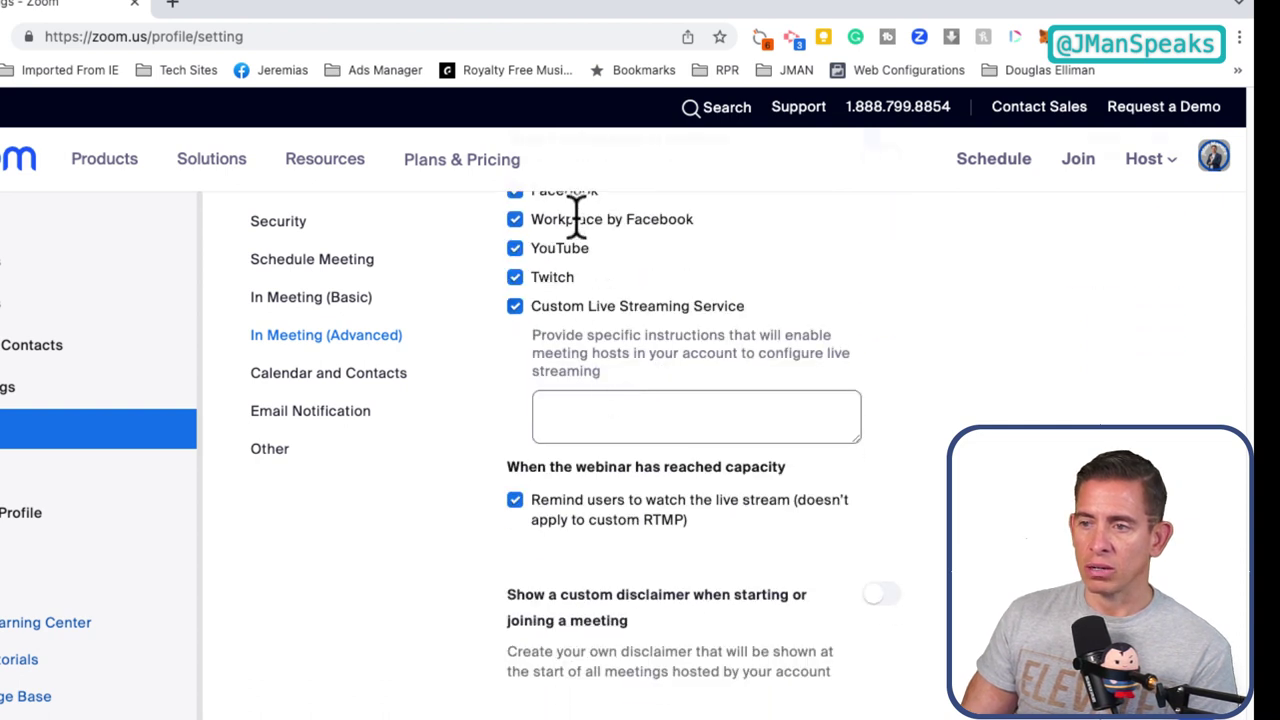
scroll(560, 508, down, 1)
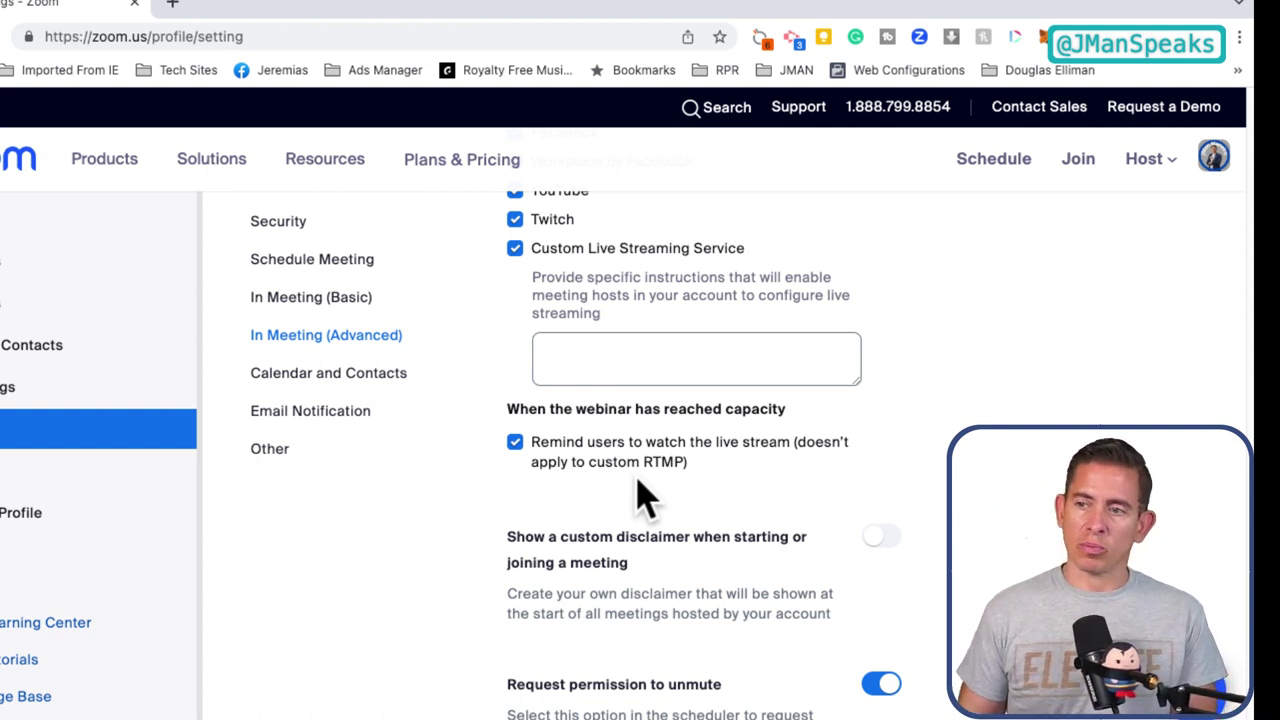
Review the custom disclaimer, permission to unmute, "Stop incoming video", Save Gallery View and external mesh webinar settings
scroll(574, 543, down, 1)
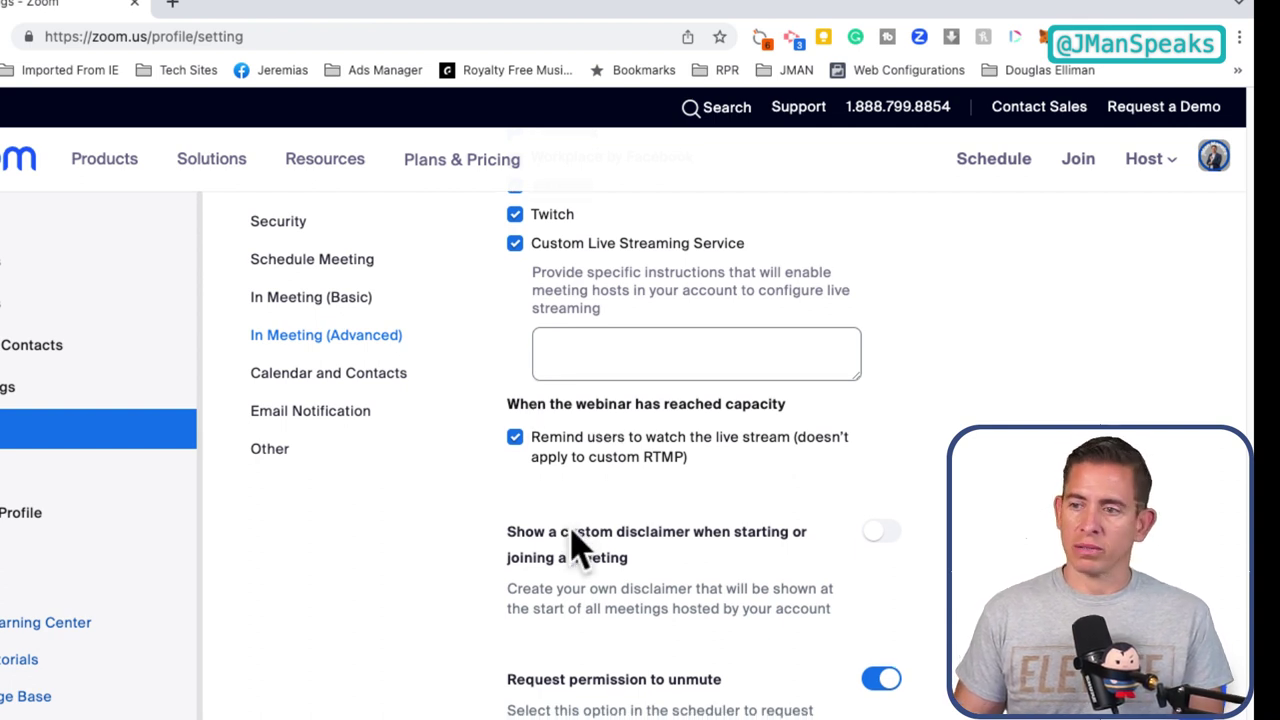
scroll(572, 528, down, 1)
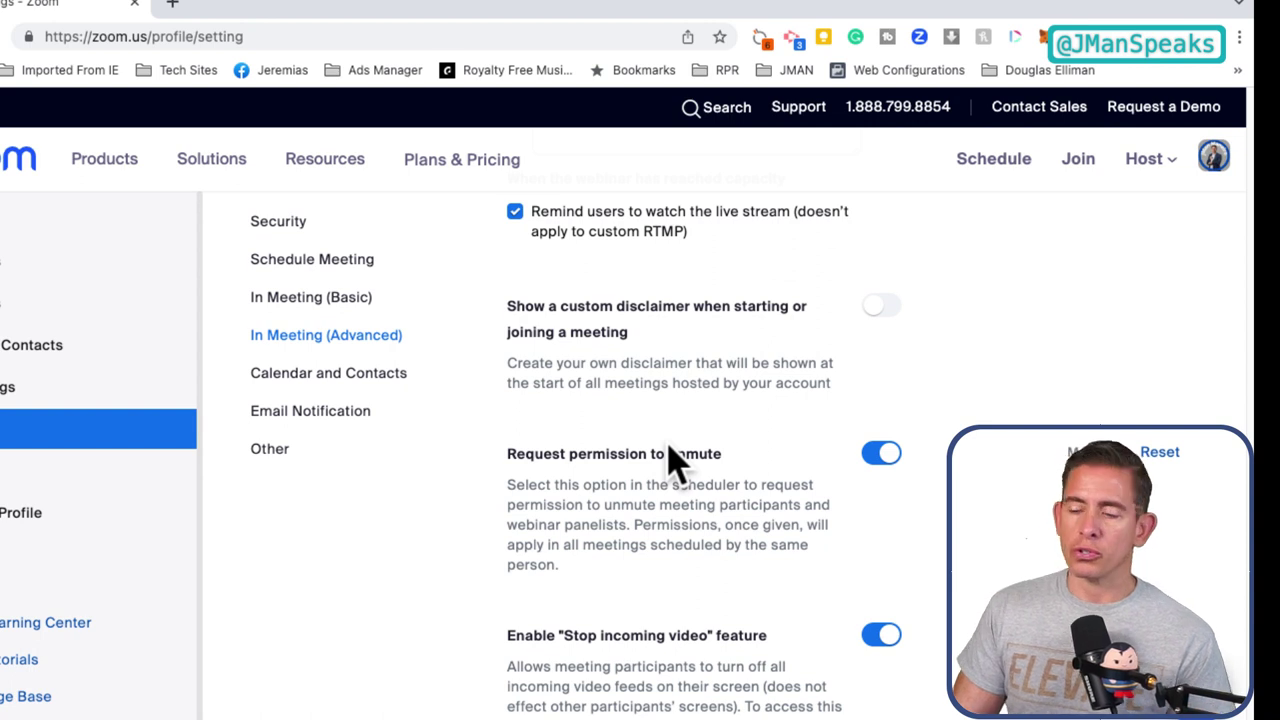
scroll(790, 400, down, 1)
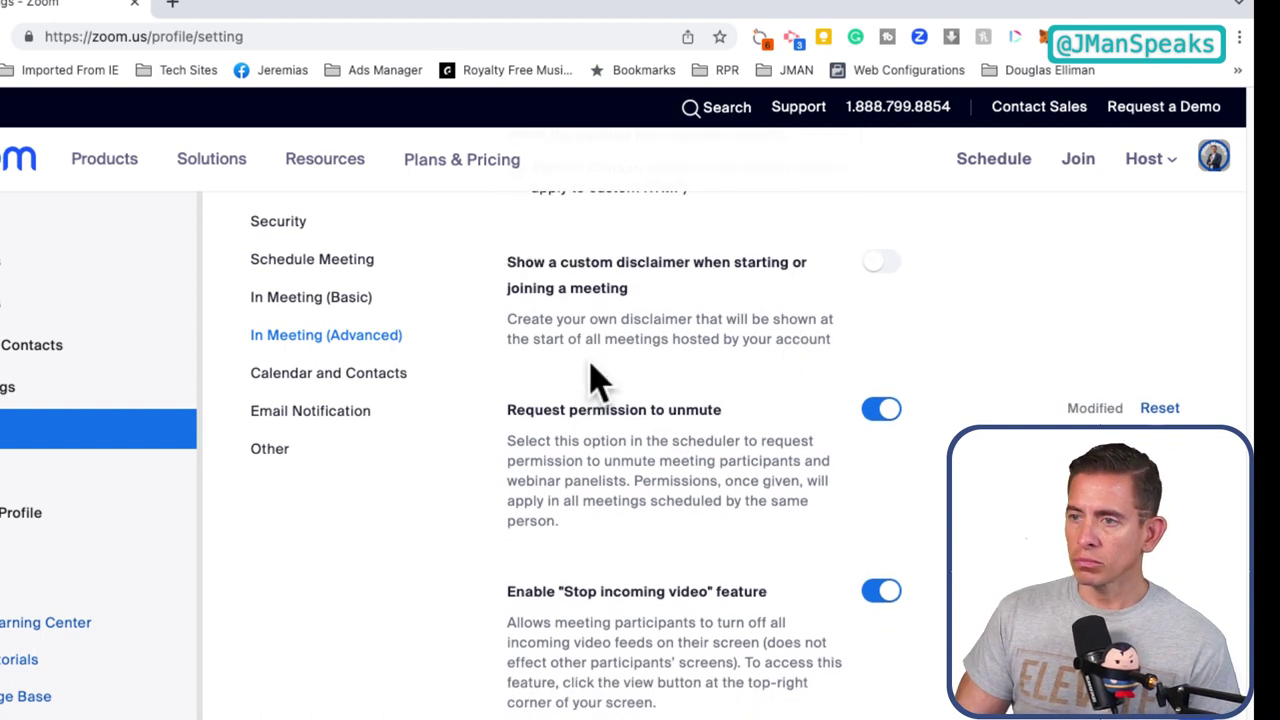
scroll(600, 320, up, 2)
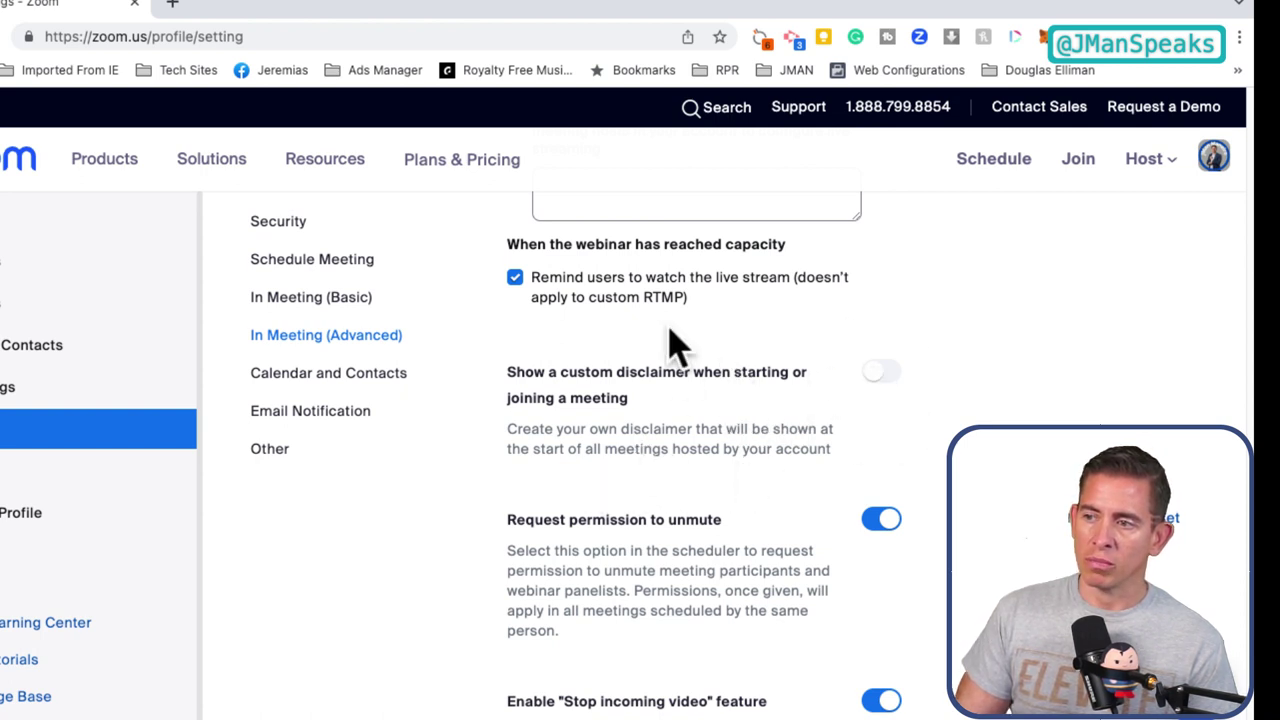
scroll(680, 350, down, 5)
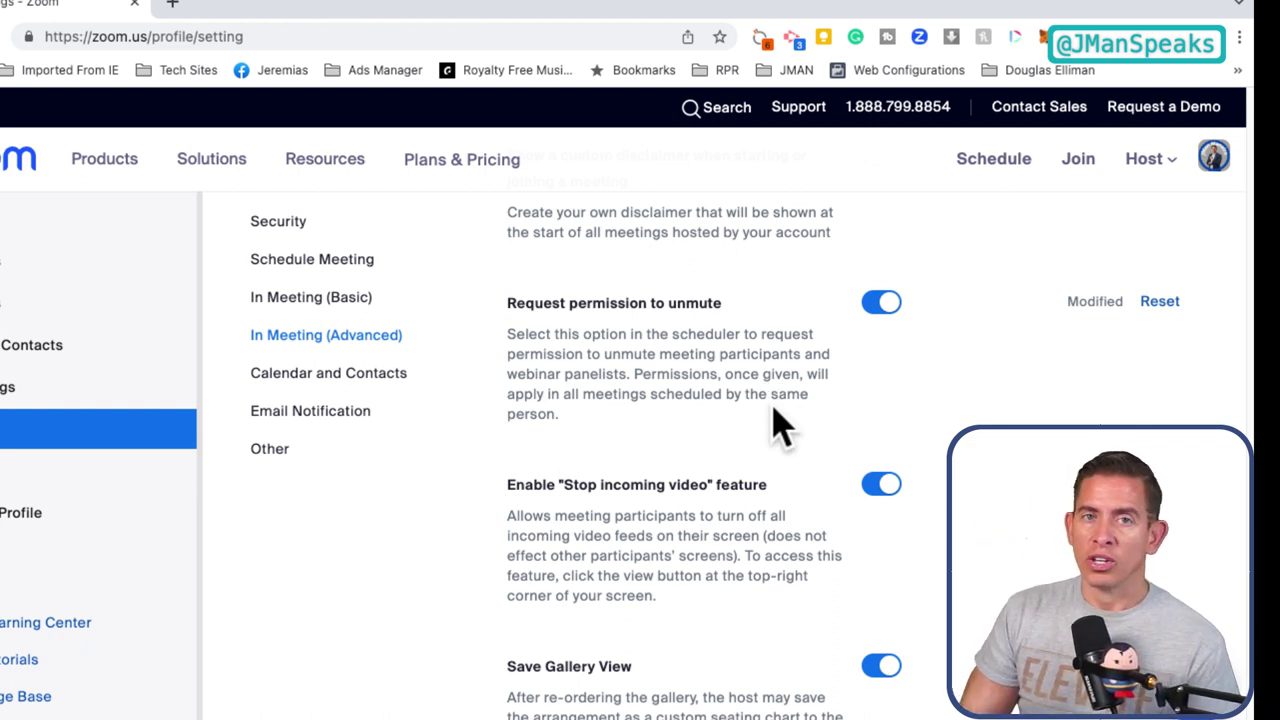
scroll(780, 425, down, 1)
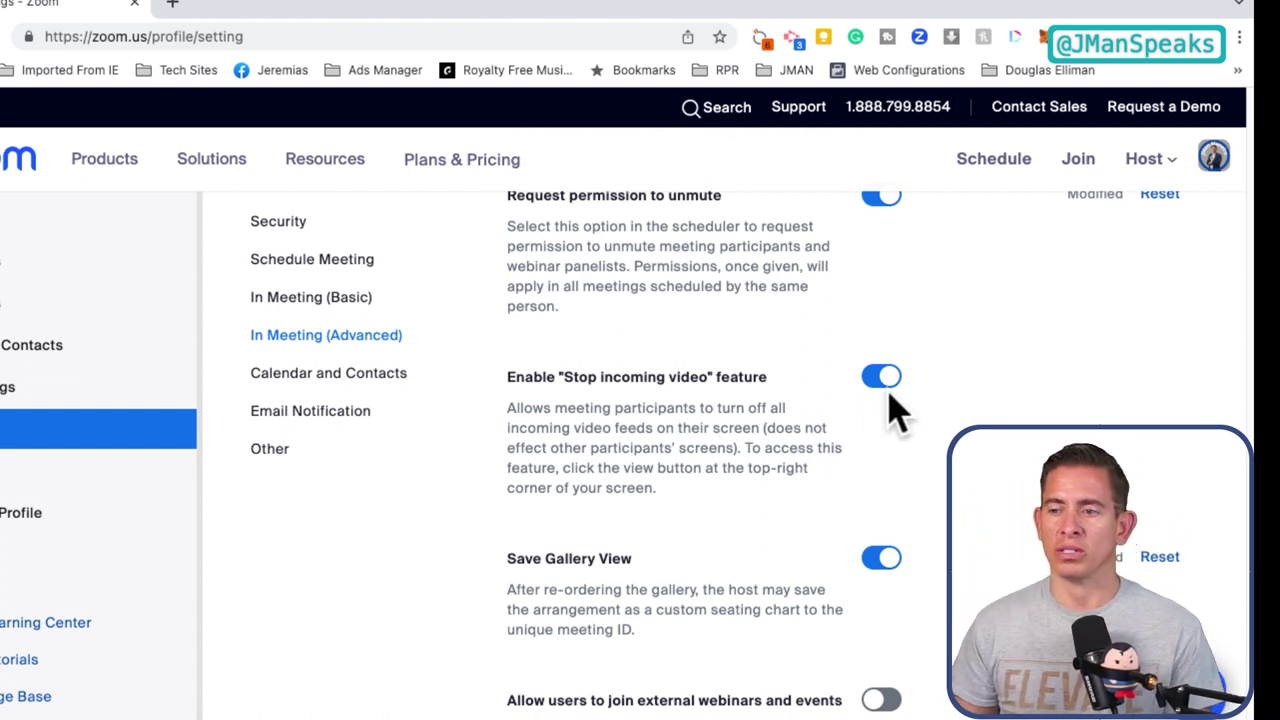
scroll(918, 432, down, 2)
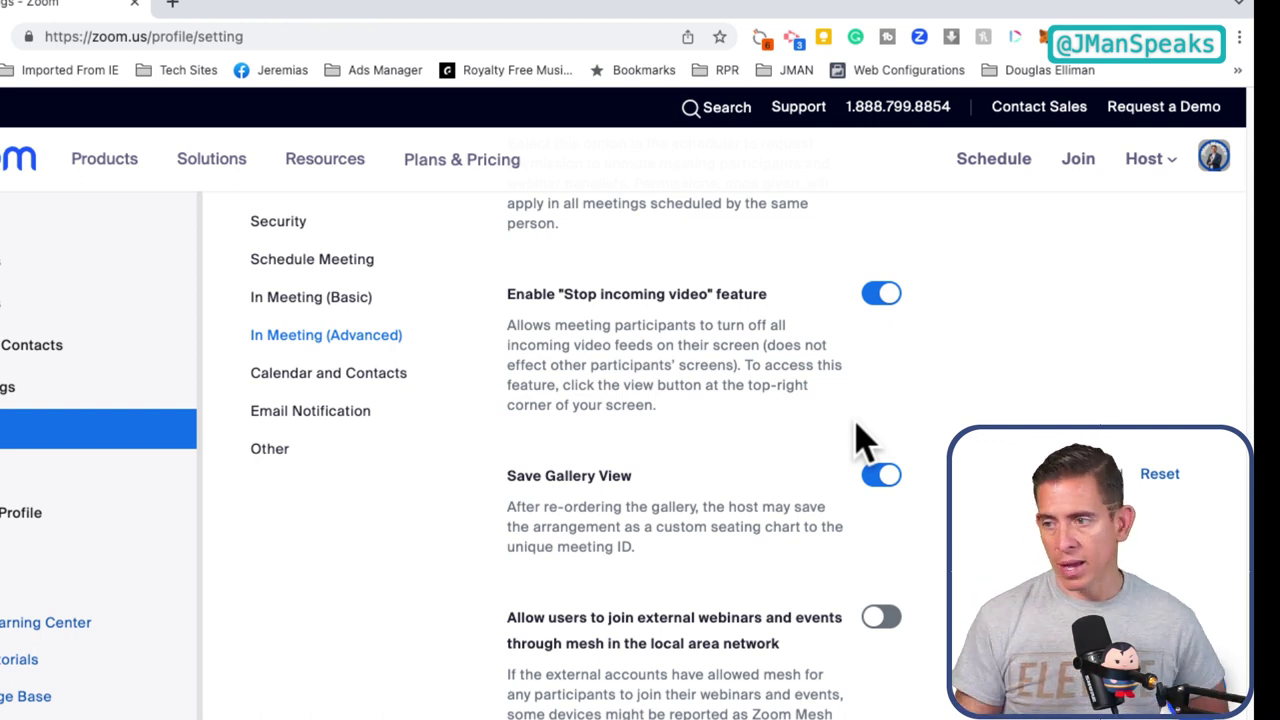
scroll(843, 409, down, 3)
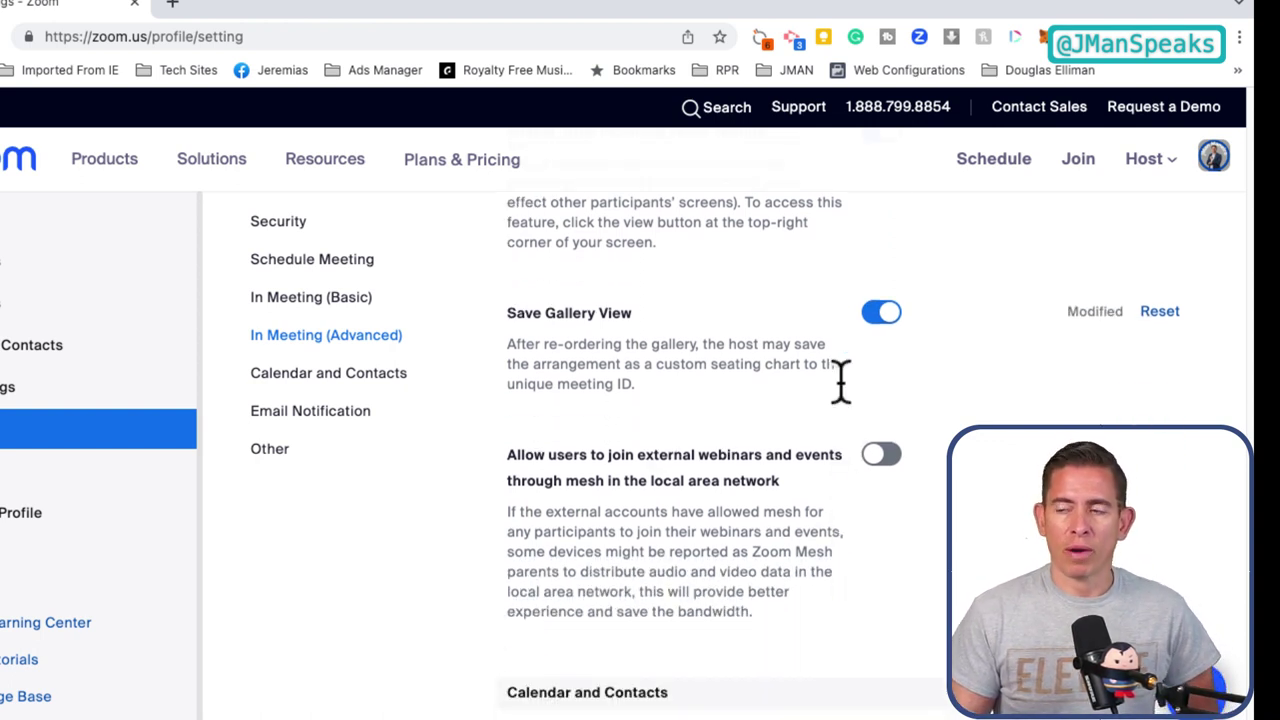
scroll(700, 430, down, 1)
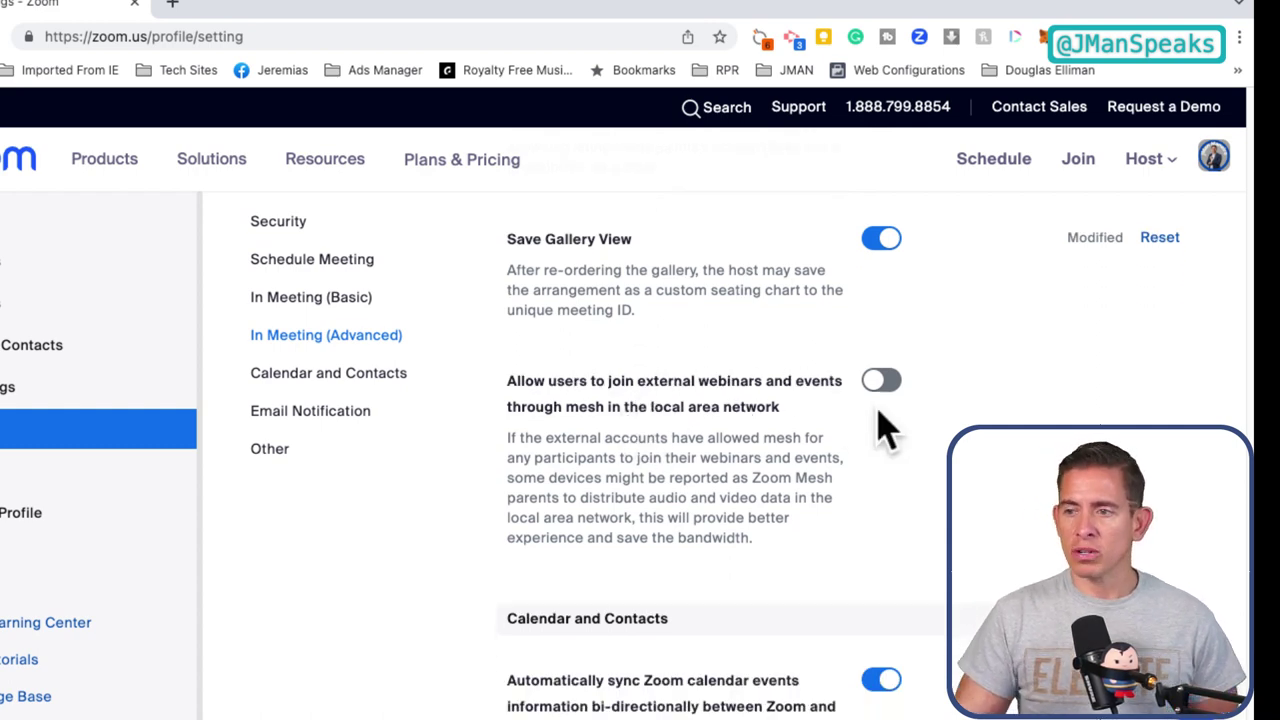
Set cloud recording email notifications to copy the scheduler and the Alternative Hosts, disable the audio transcription notice, and save
scroll(886, 425, down, 7)
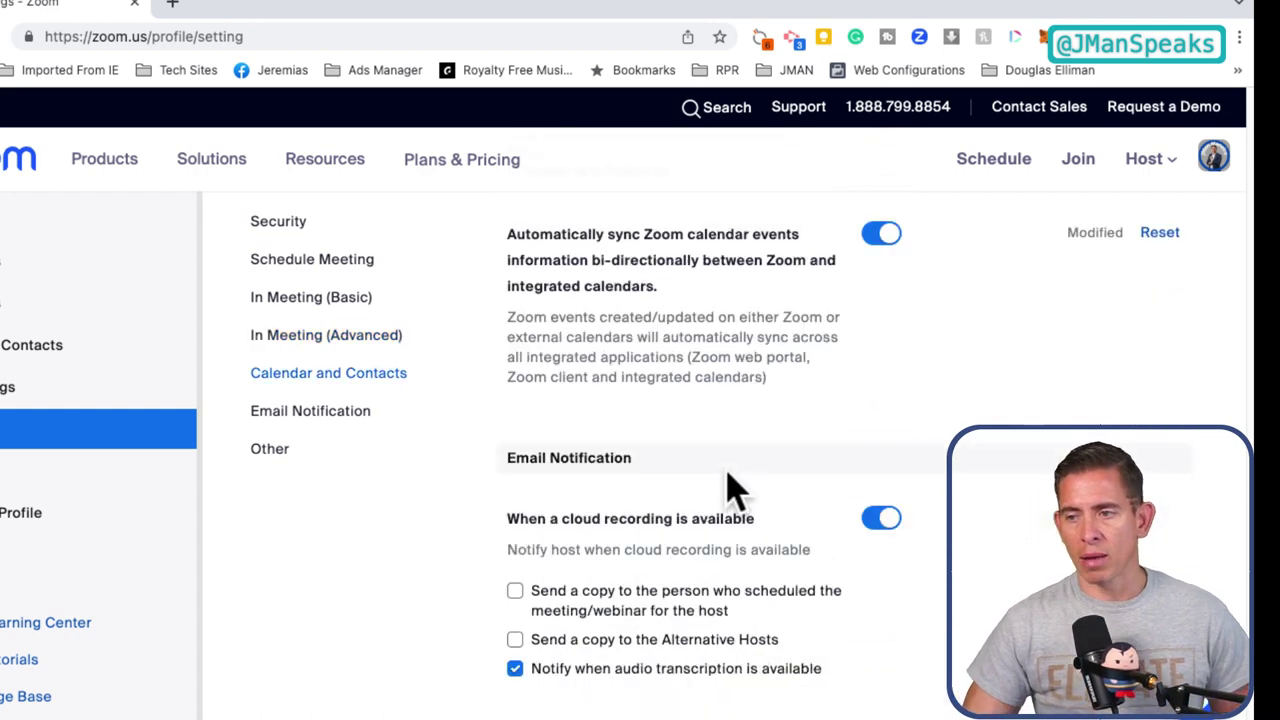
scroll(632, 364, up, 2)
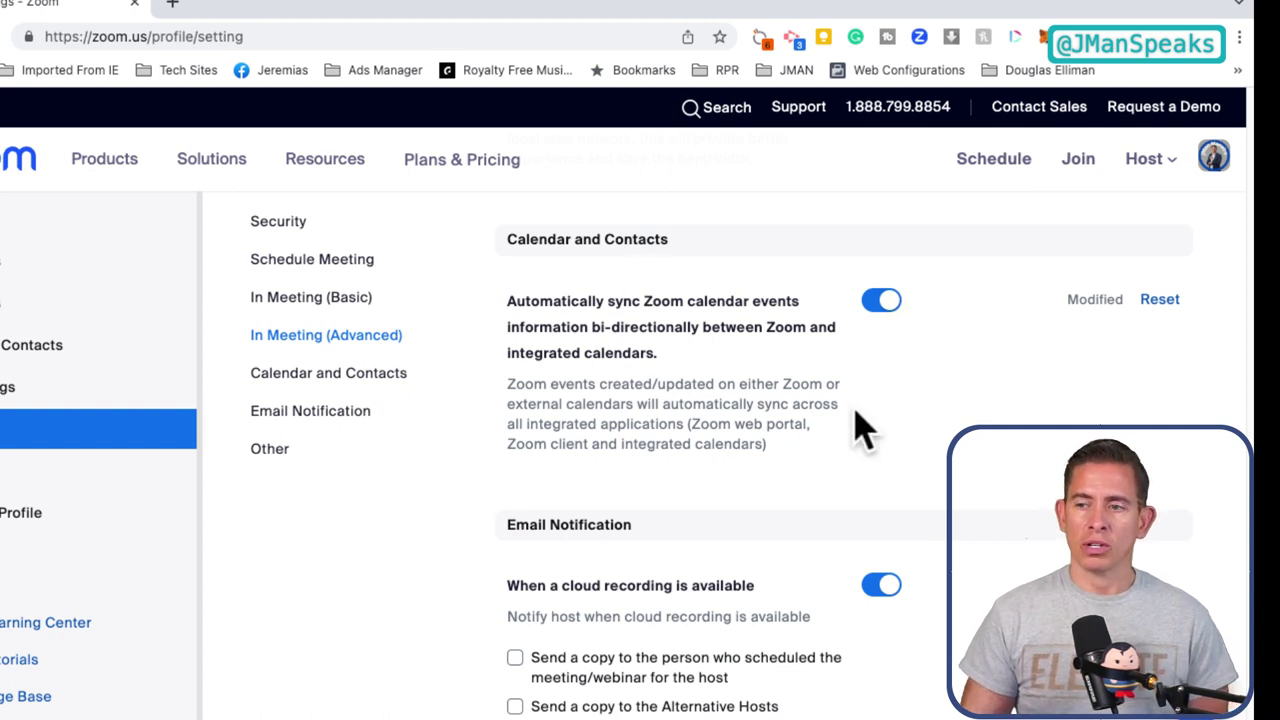
scroll(815, 447, down, 1)
scroll(817, 448, down, 3)
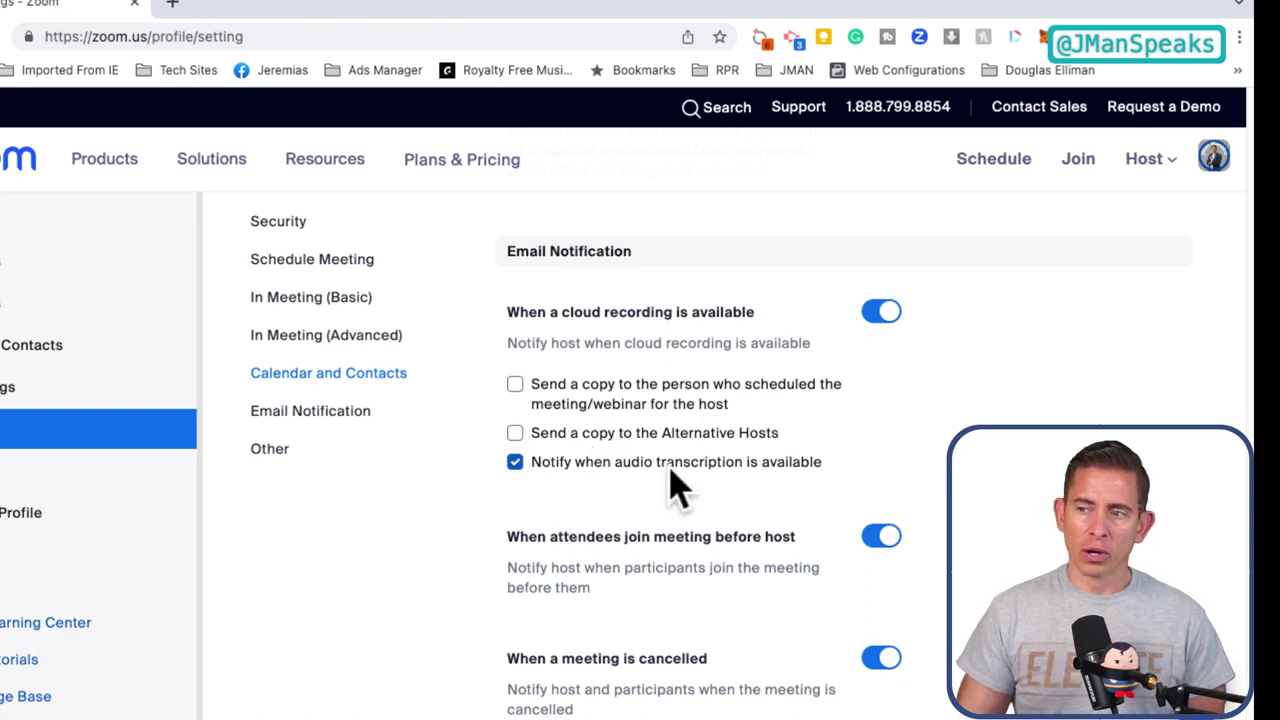
click(515, 462)
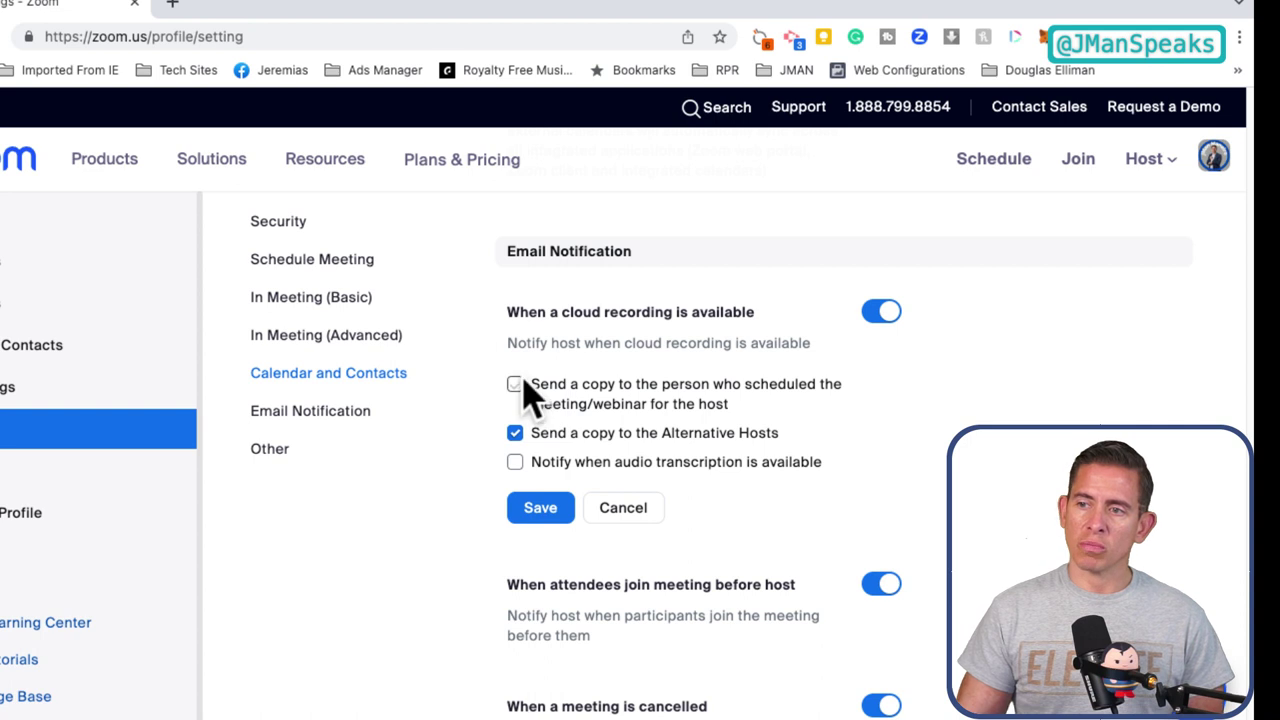
click(518, 387)
click(545, 512)
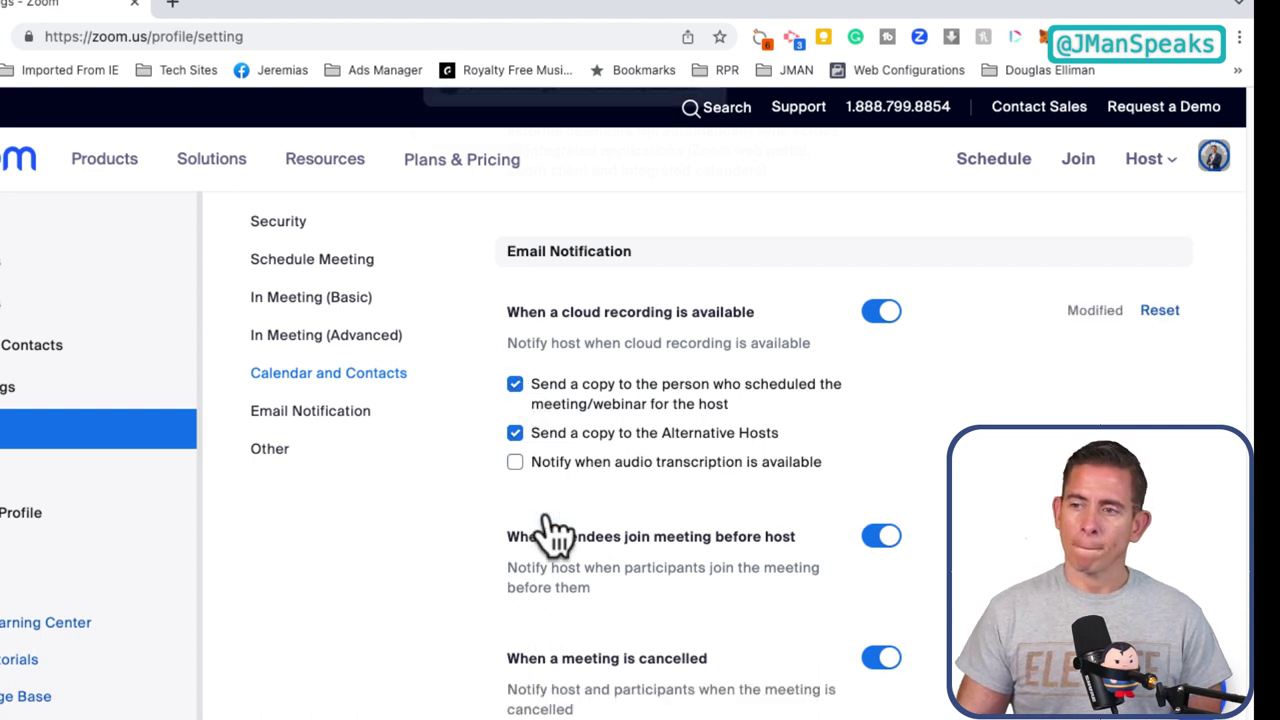
Review the email notification settings for early attendees, cancelled meetings, alternative hosts, meetings scheduled for a host, and cloud recording deletion
scroll(585, 400, down, 1)
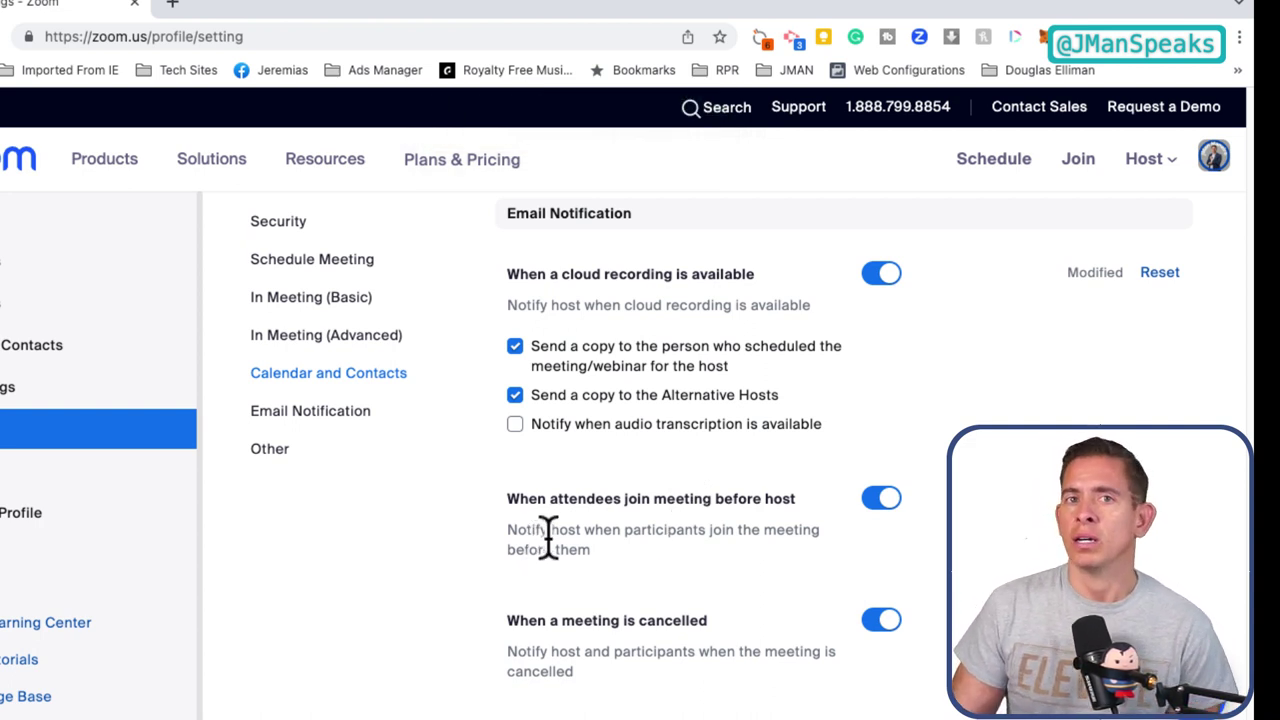
scroll(632, 484, down, 3)
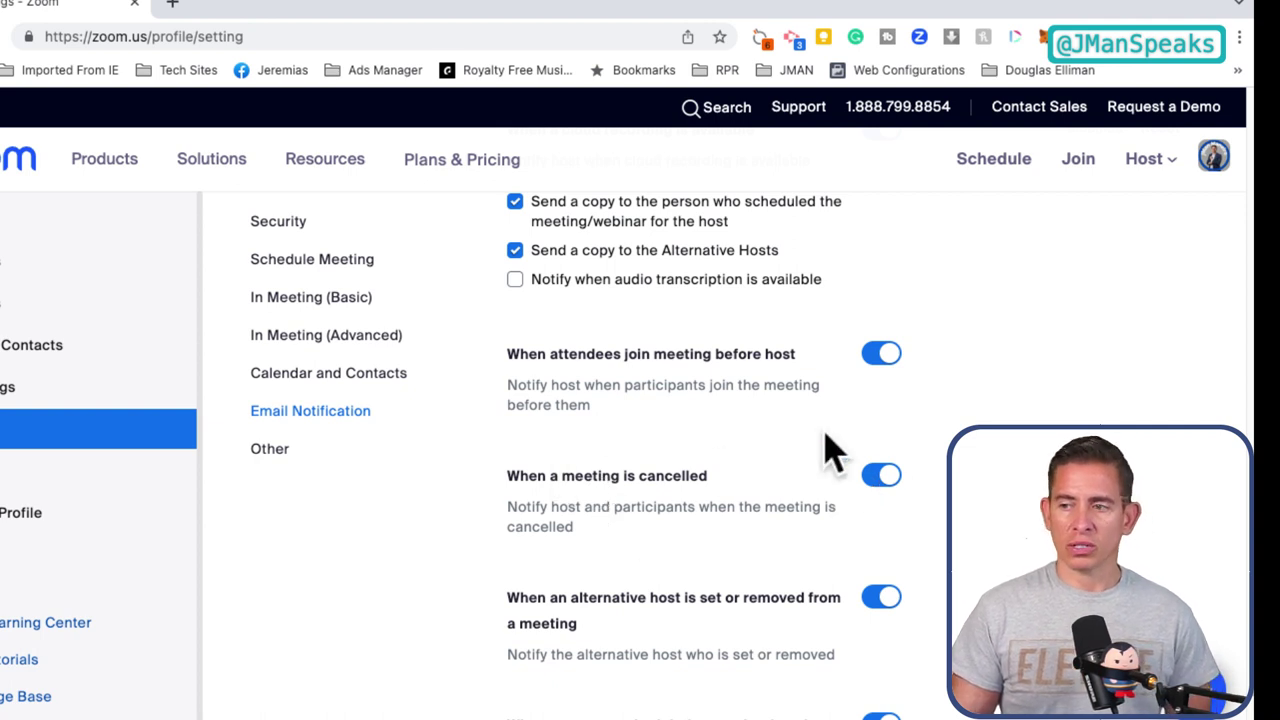
scroll(650, 480, down, 2)
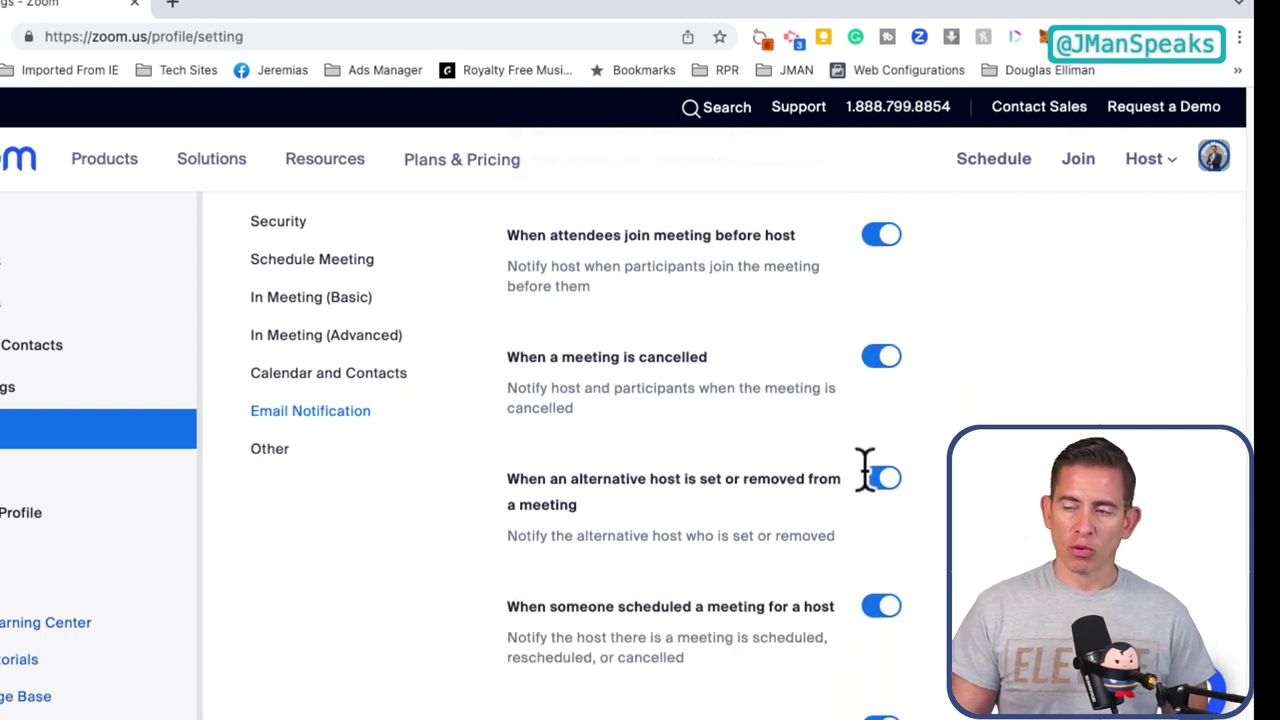
scroll(694, 500, down, 2)
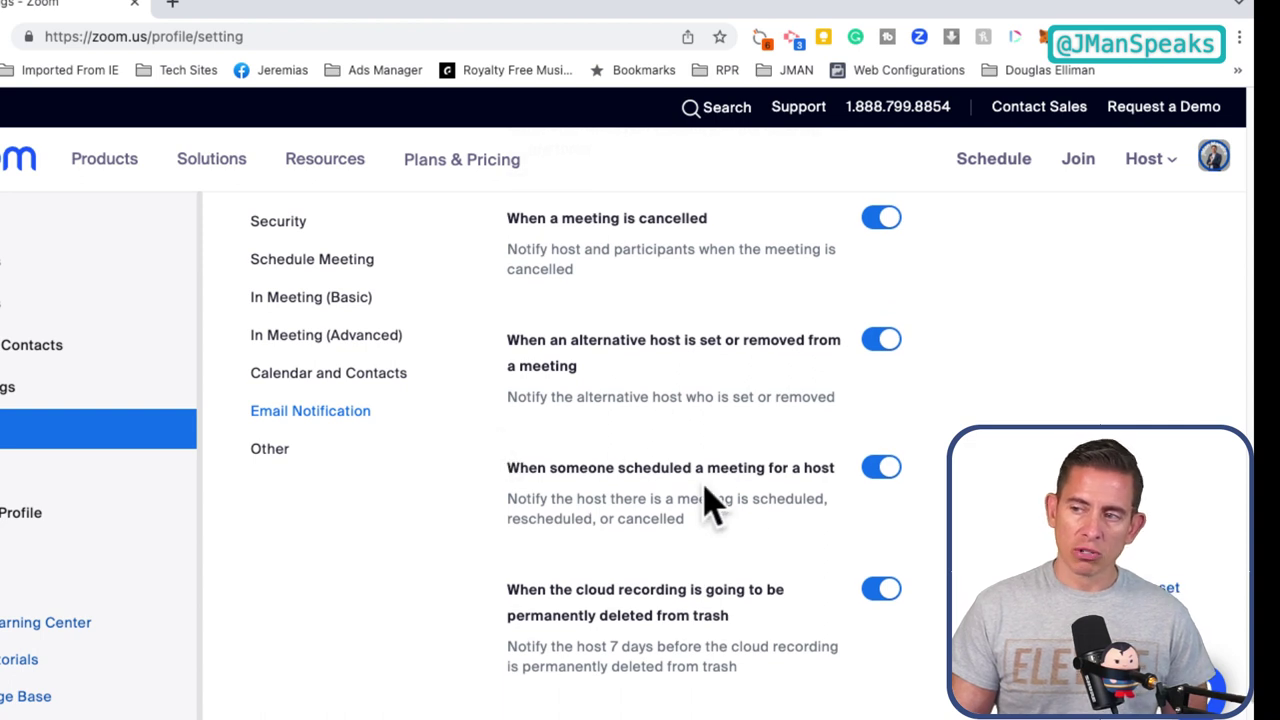
scroll(590, 480, down, 1)
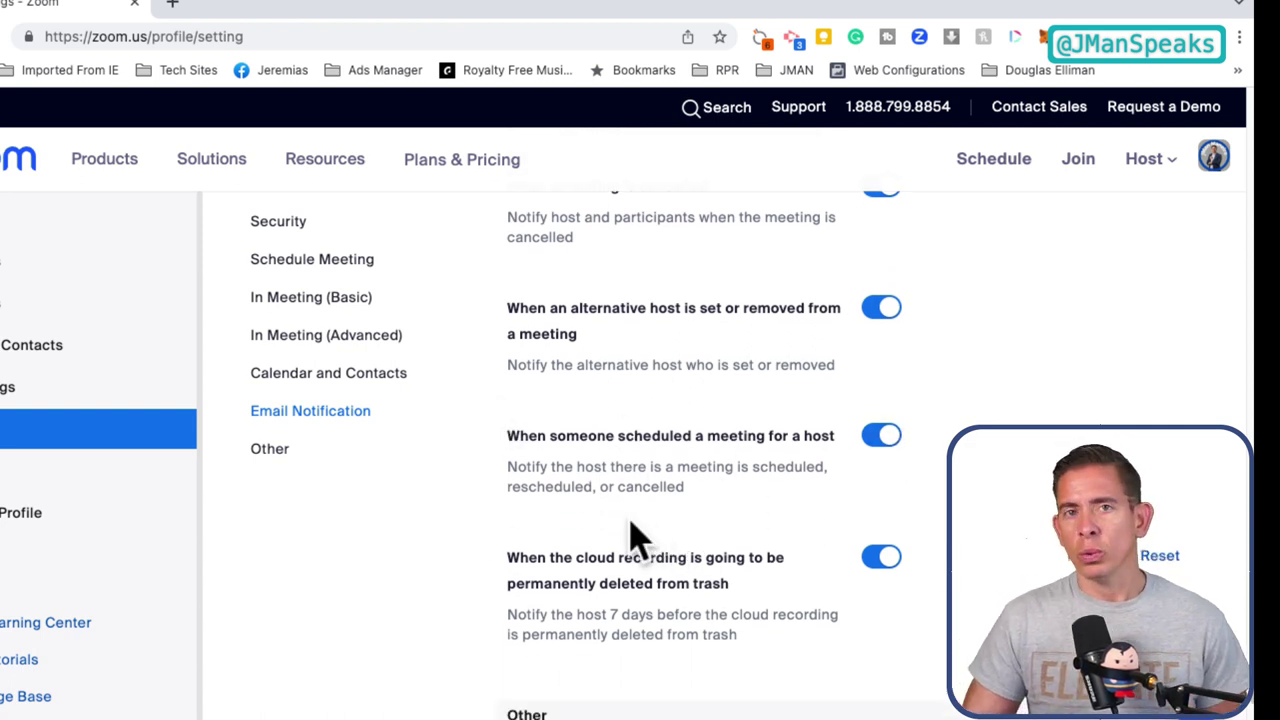
scroll(680, 540, down, 3)
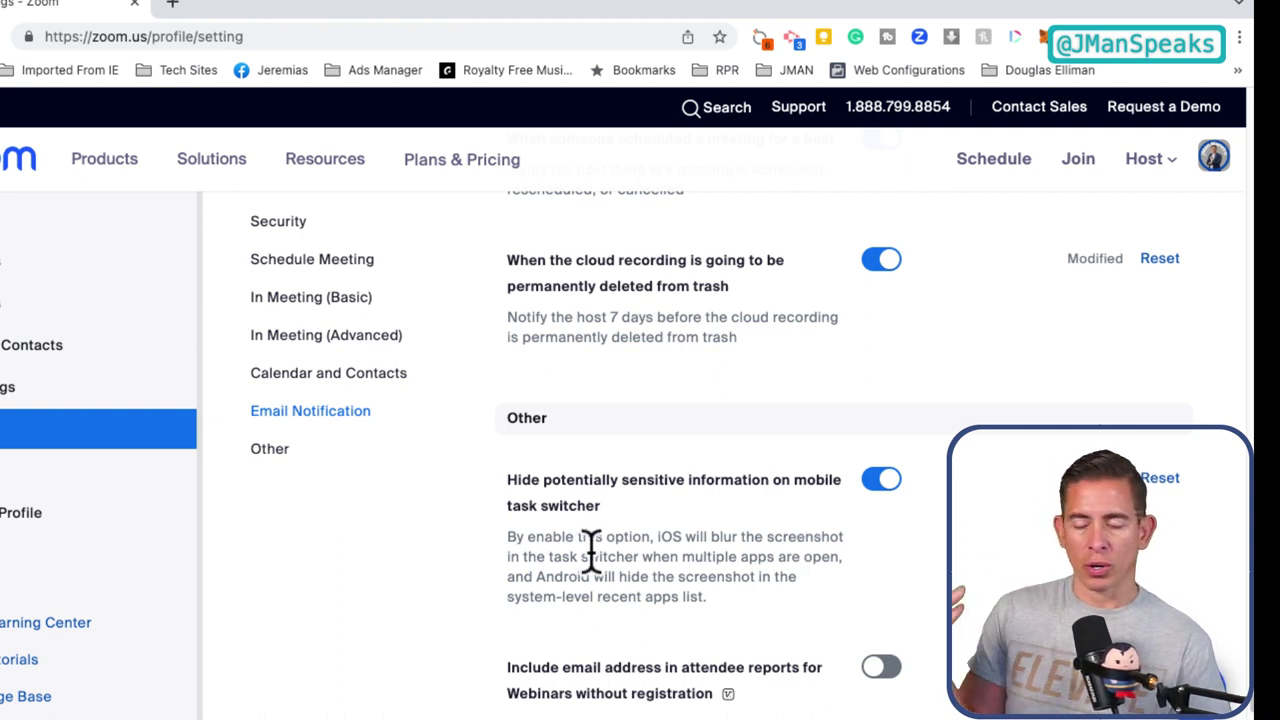
Turn on including email addresses in attendee reports for webinars without registration
scroll(400, 535, down, 1)
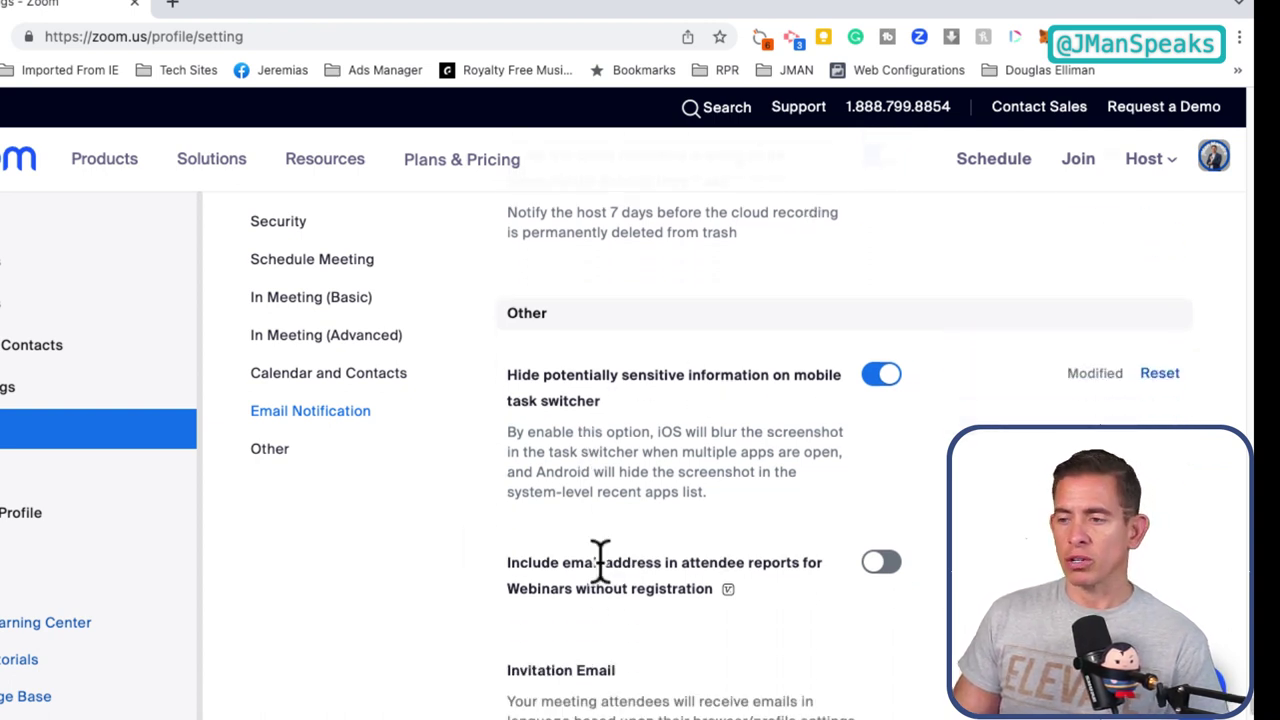
scroll(690, 450, down, 1)
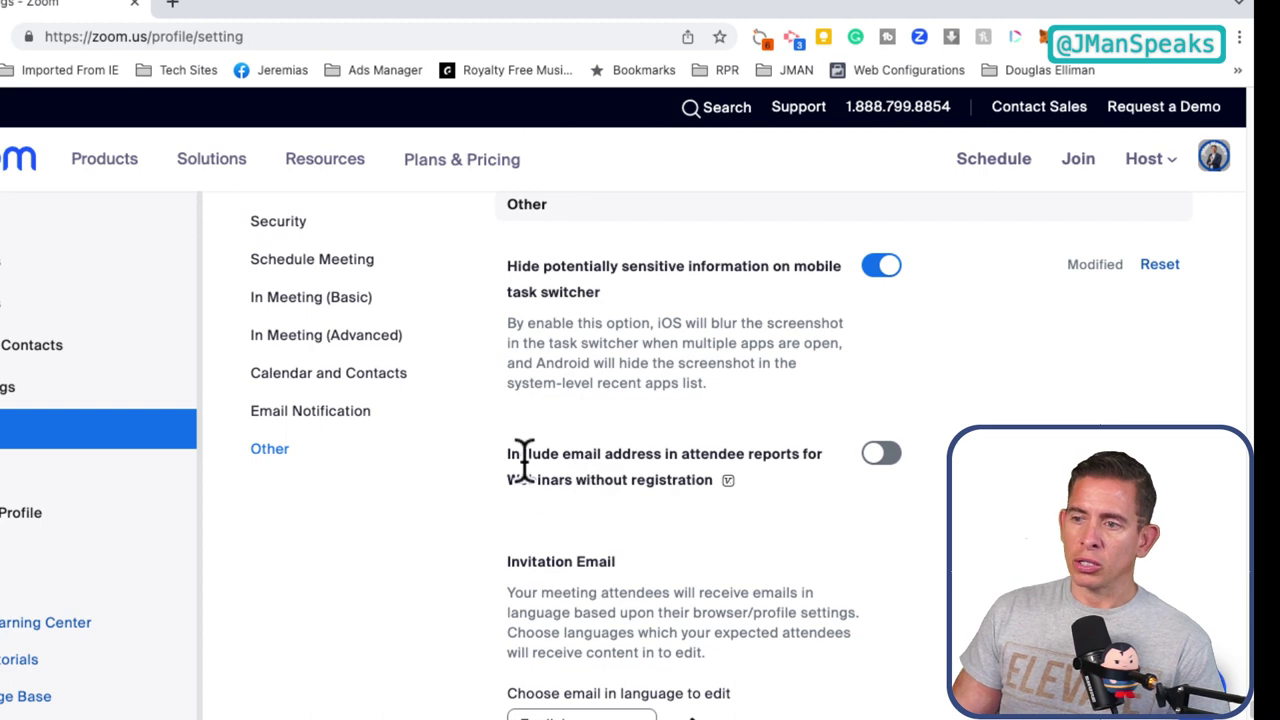
click(880, 460)
Review the Invitation Email language option and the Schedule Privilege assignments at the end of the settings
scroll(665, 400, down, 3)
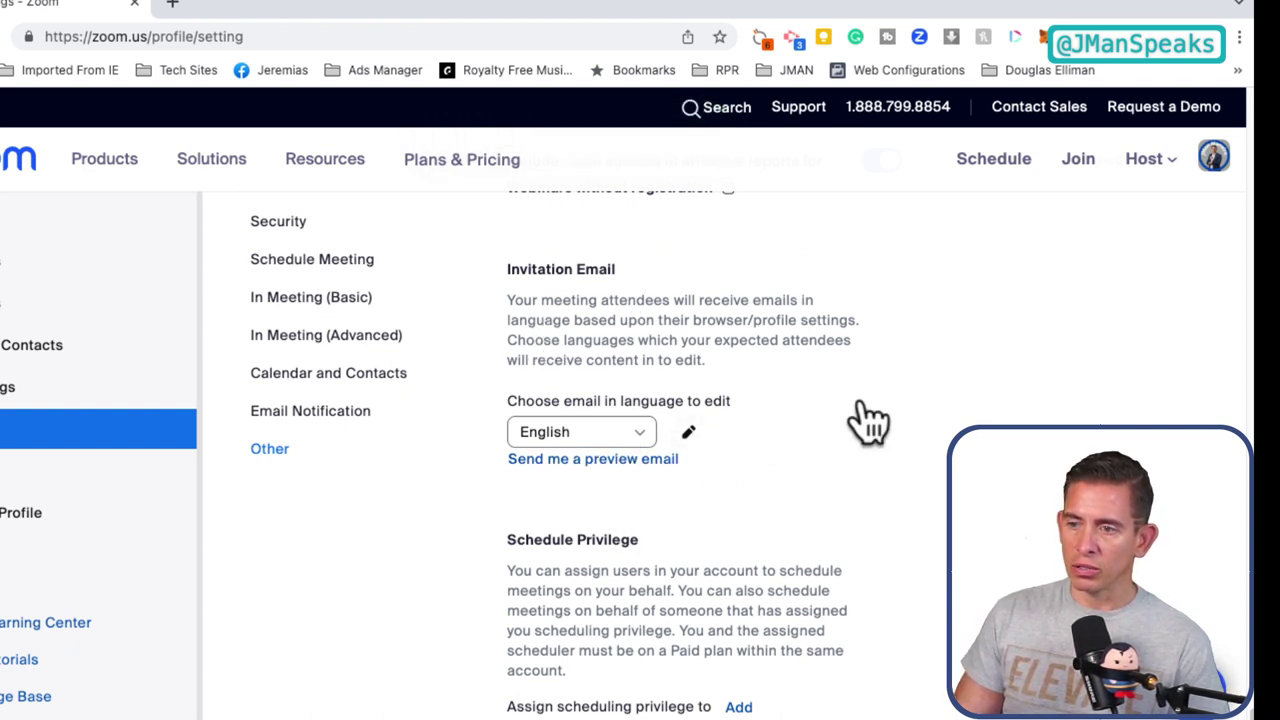
scroll(840, 430, down, 3)
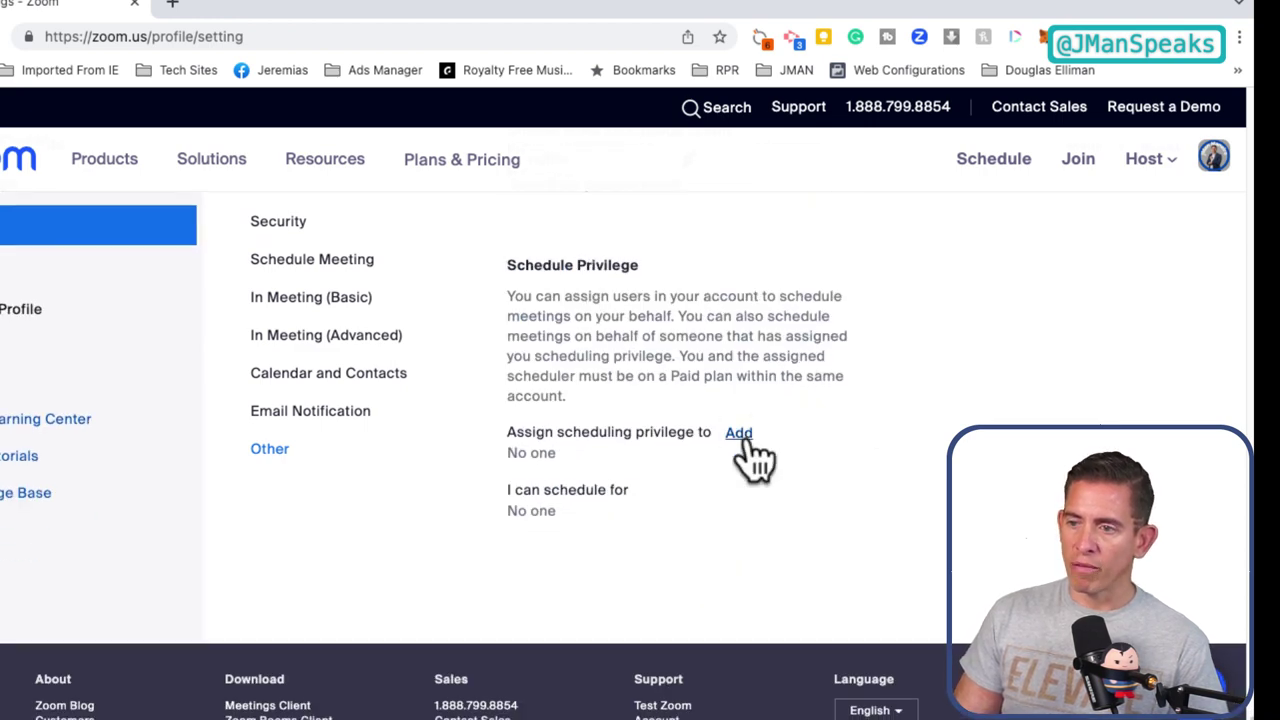
scroll(592, 470, down, 1)
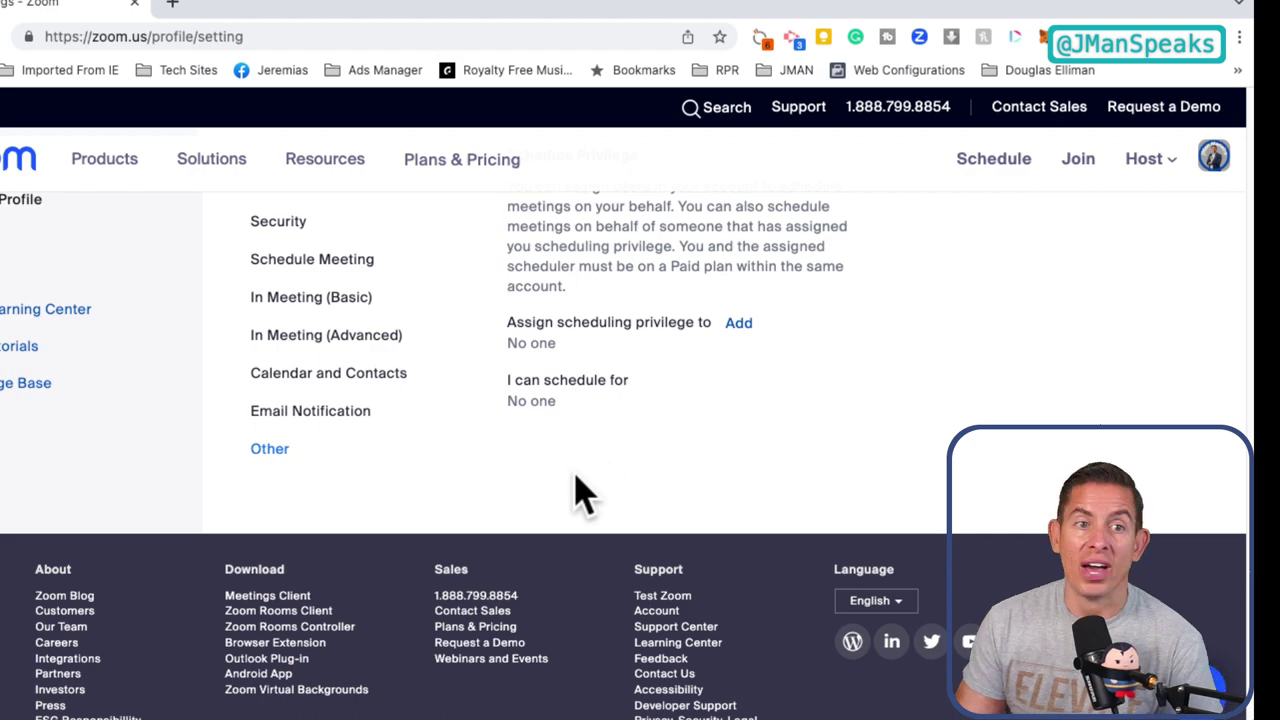